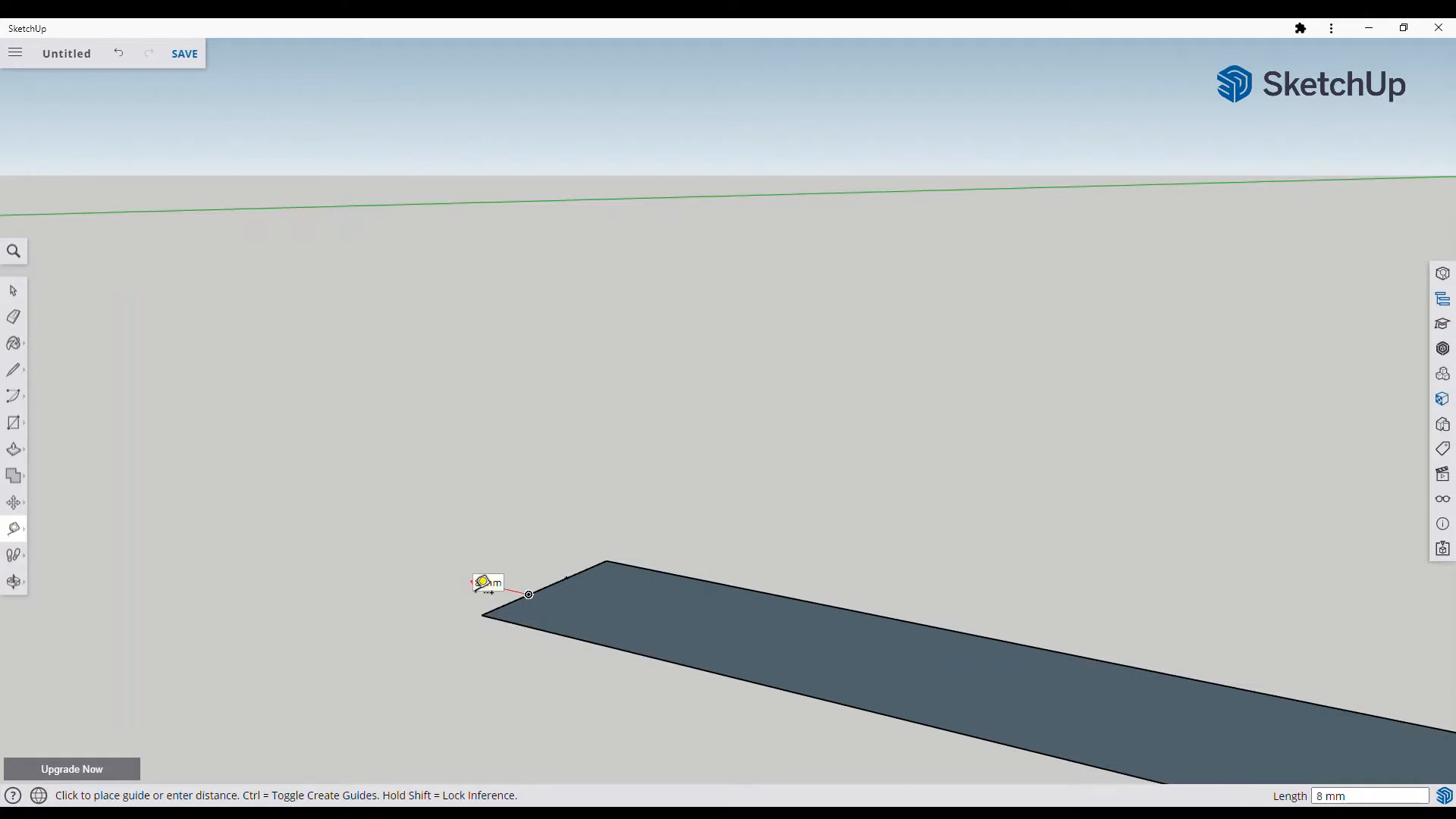
Step: Draw a rectangular tongue 8 mm long centred on the short edge of the board profile
key("r")
left_click(474, 583)
left_click(520, 576)
Step: Place guides from the tongue's edges along the profile and draw an 8 × 6 mm groove rectangle at the opposite end
key("o")
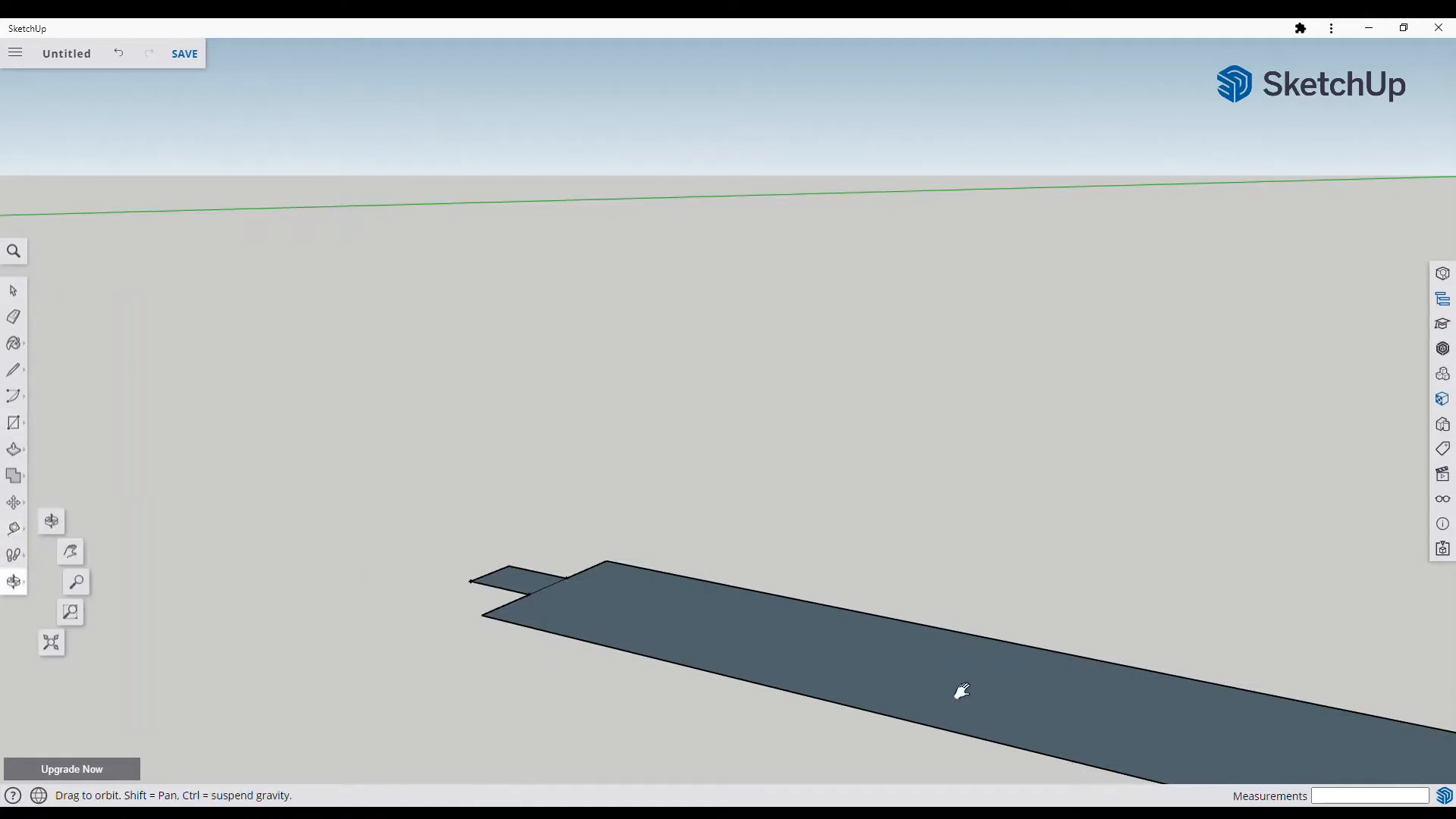
left_click_drag(958, 689, 351, 517)
key("t")
left_click(90, 427)
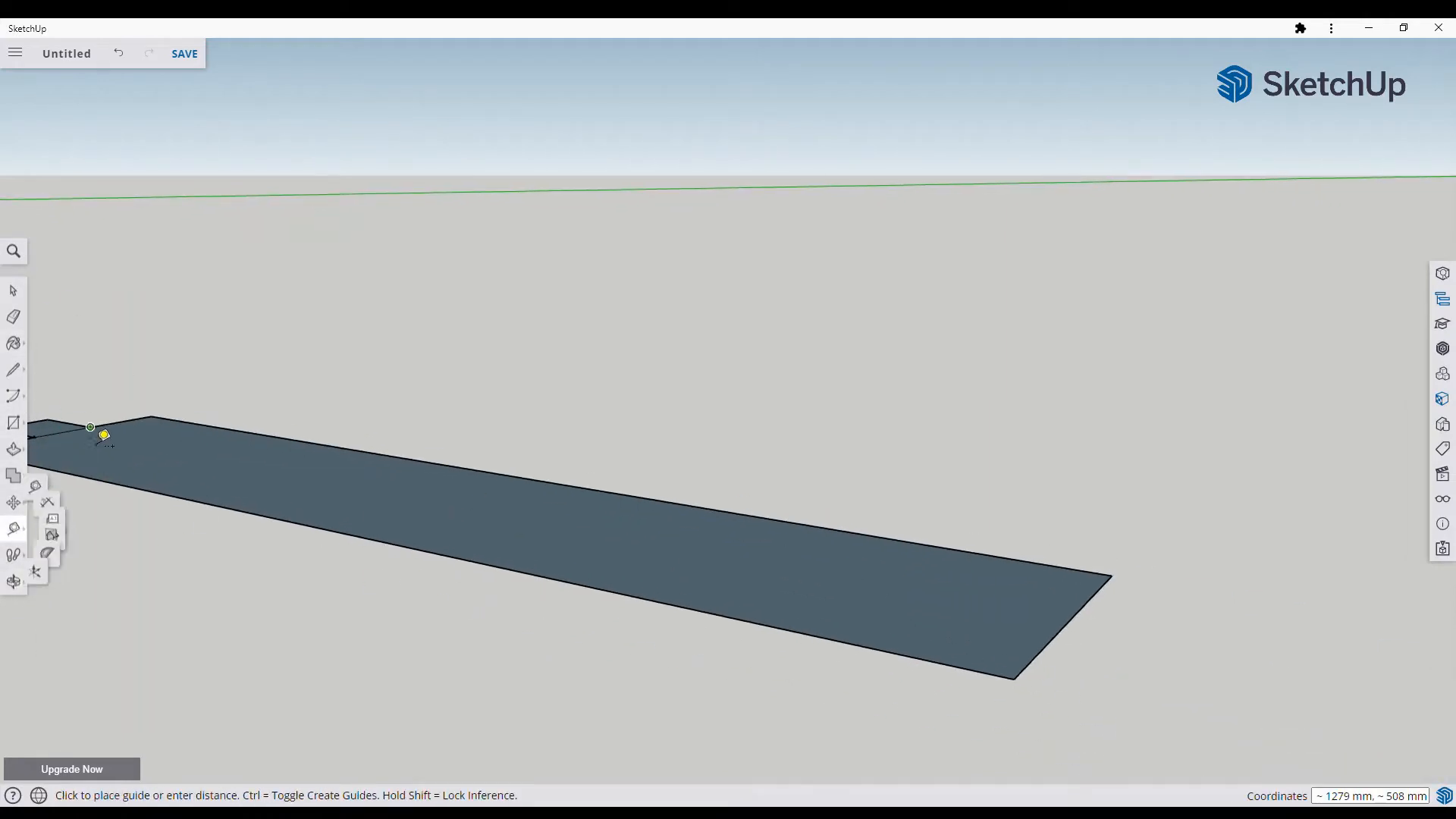
left_click(1061, 652)
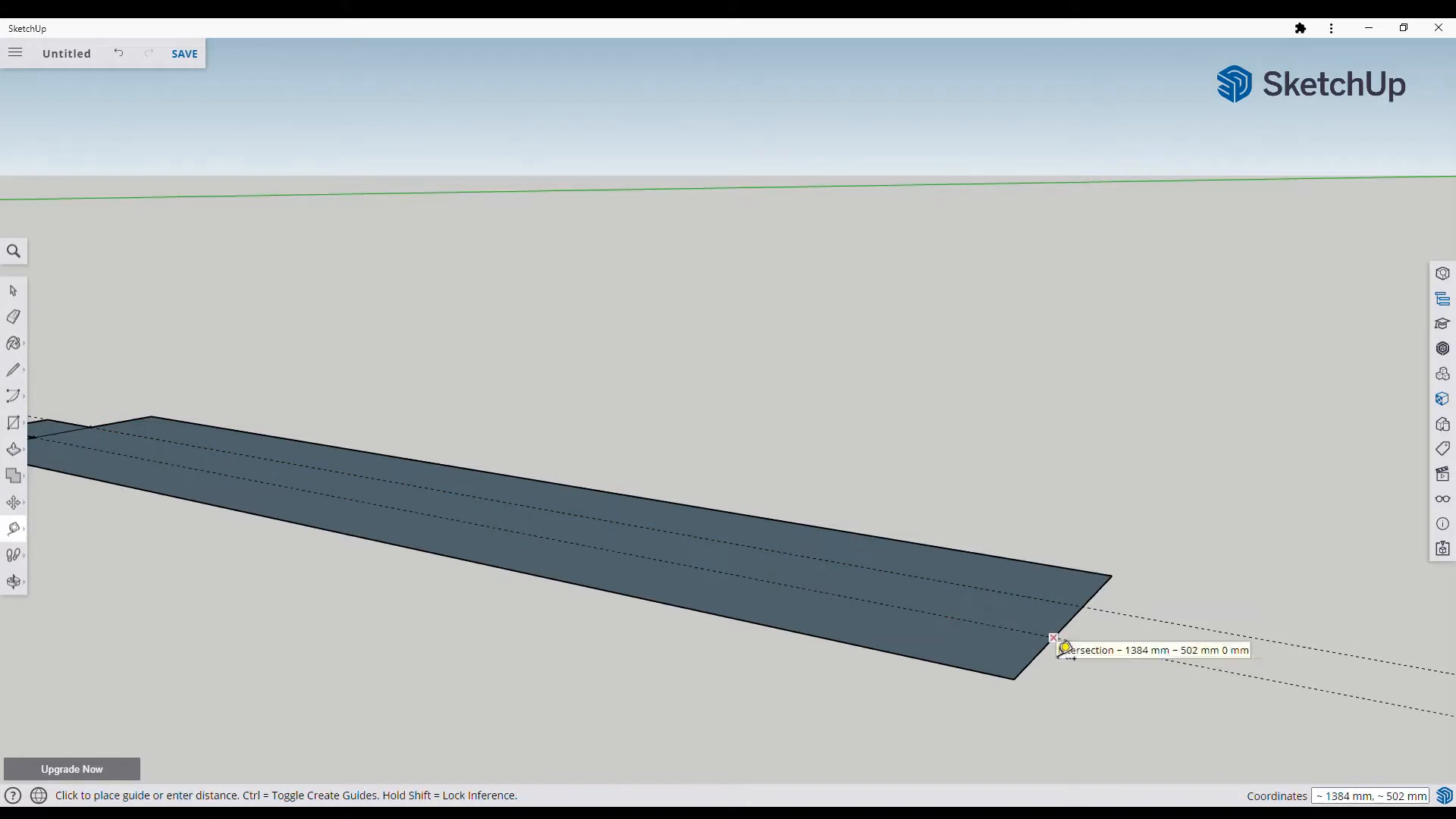
left_click(923, 612)
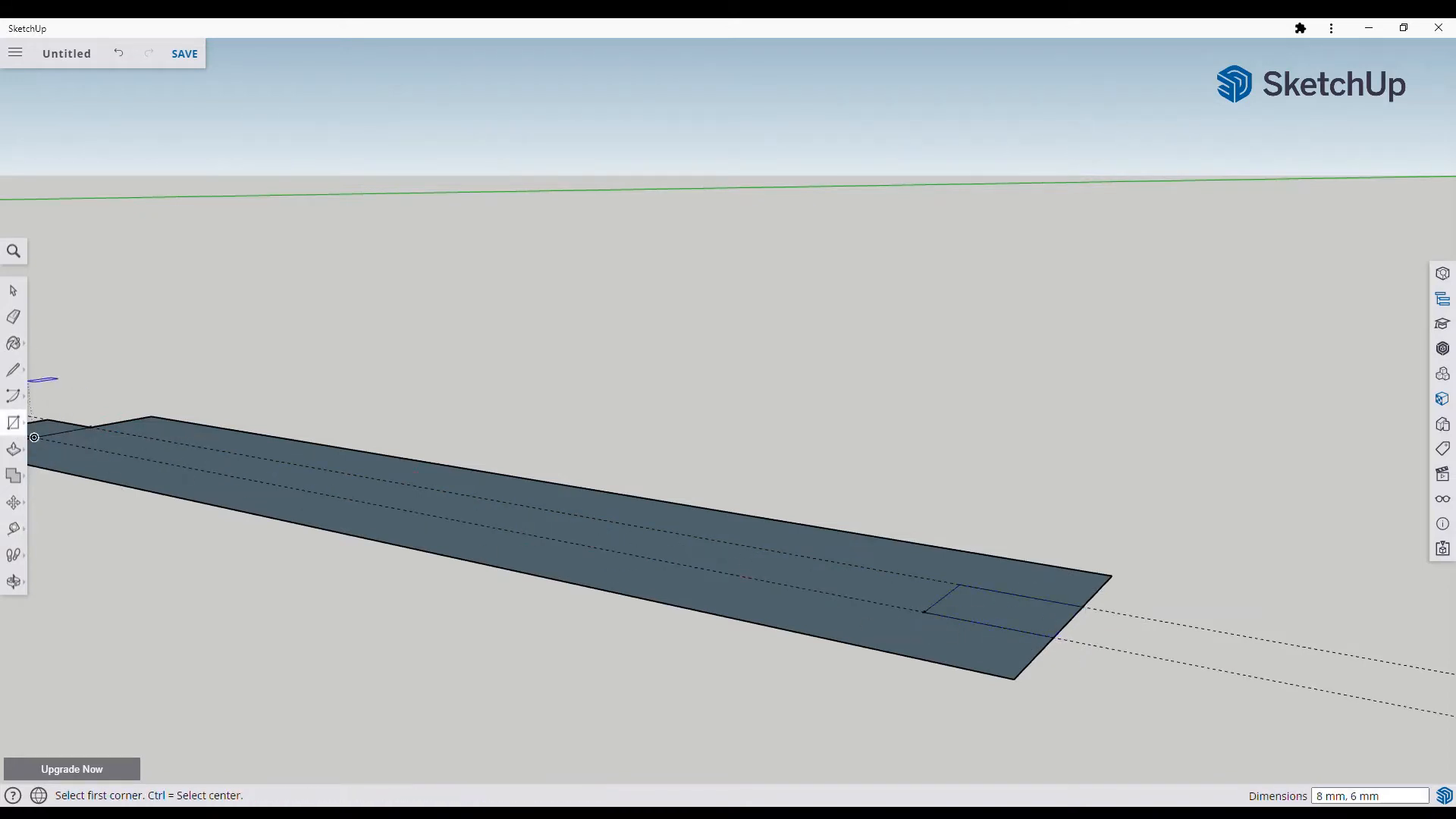
Step: Cut the profile's front corners with diagonal lines, about 5 mm long at the tongue end, and erase the cut-off corners, groove area and guides
key("o")
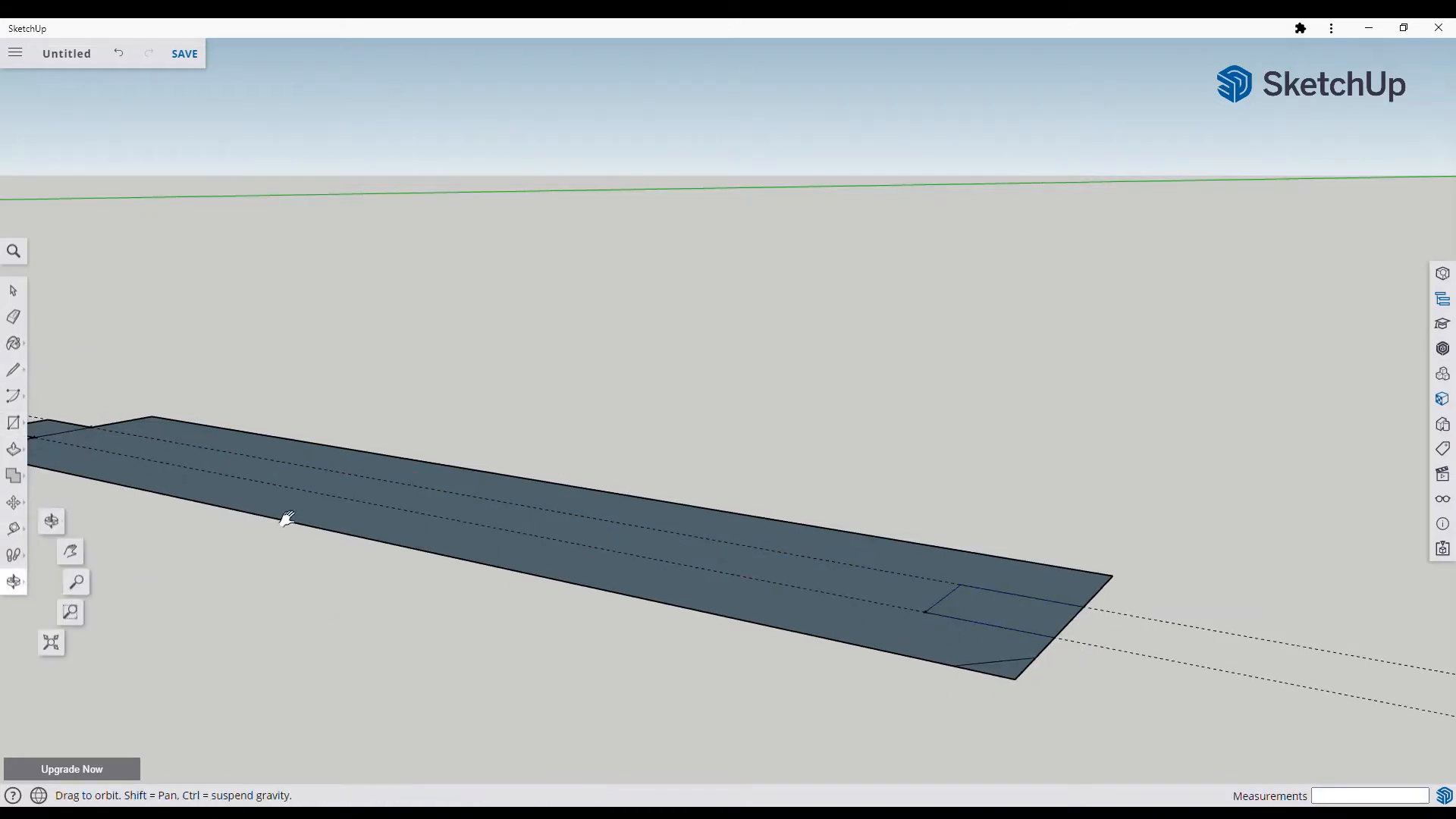
left_click_drag(286, 513, 398, 599)
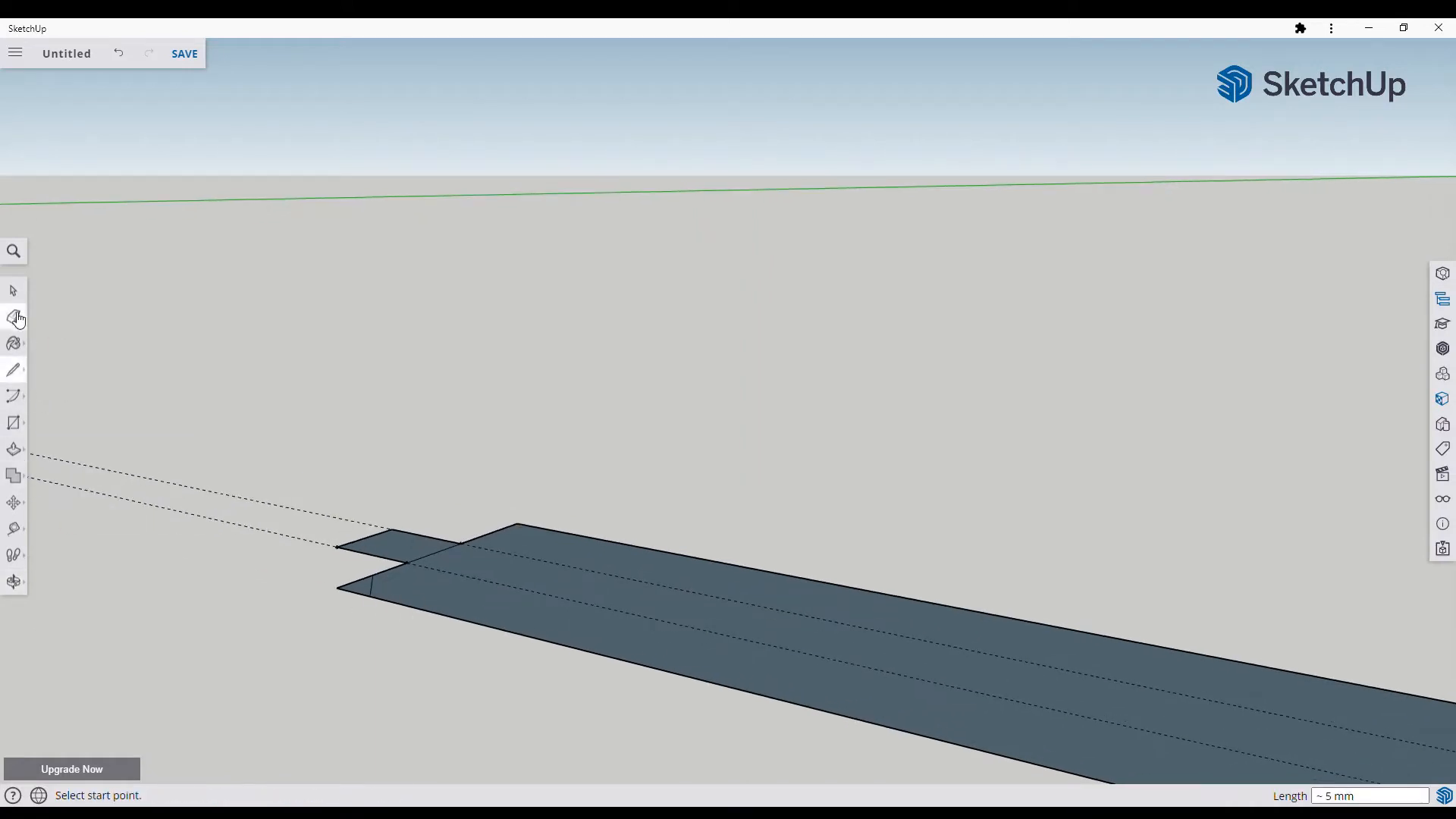
key("o")
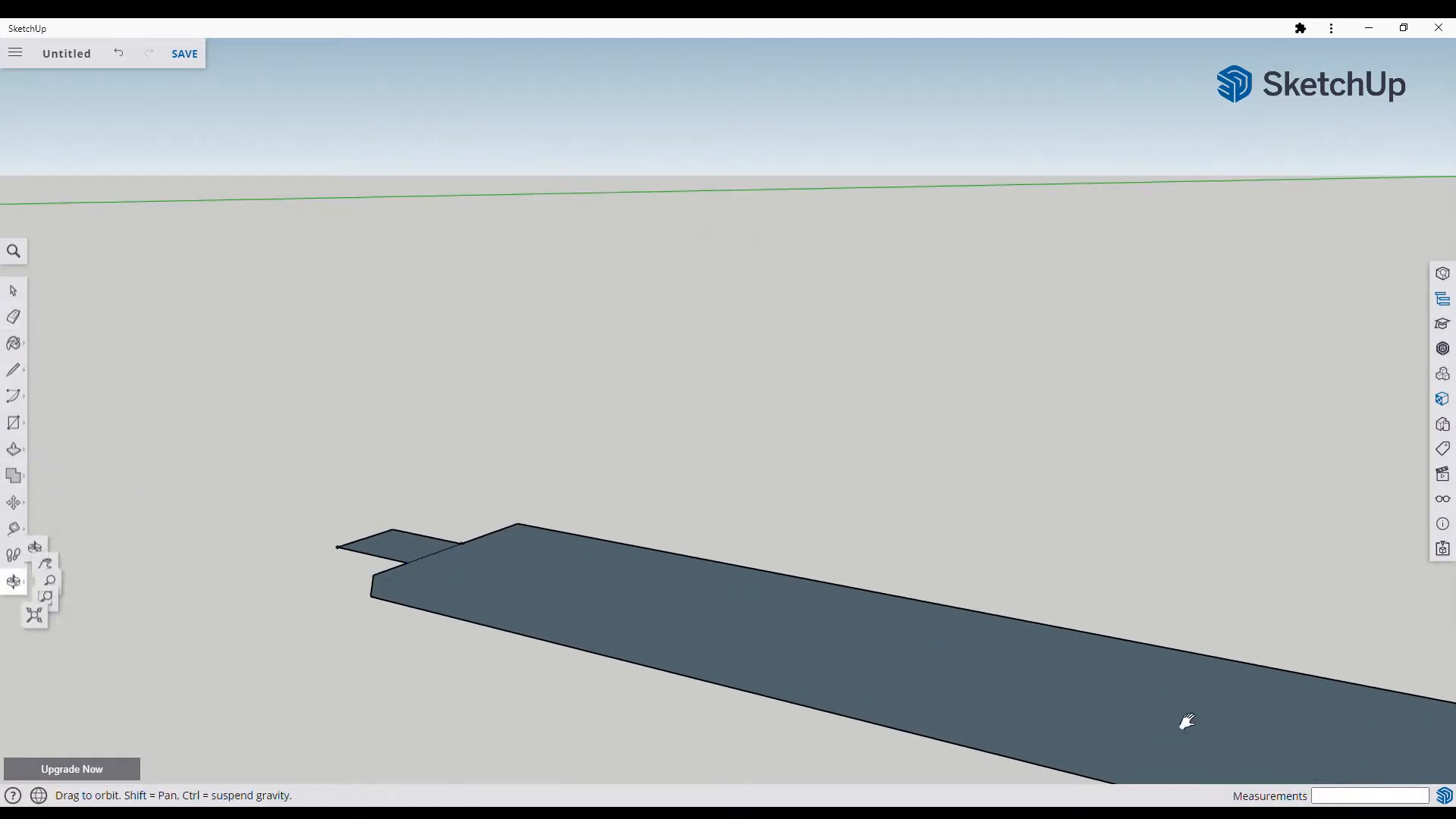
left_click_drag(45, 584, 198, 548)
key("o")
left_click_drag(923, 724, 33, 533)
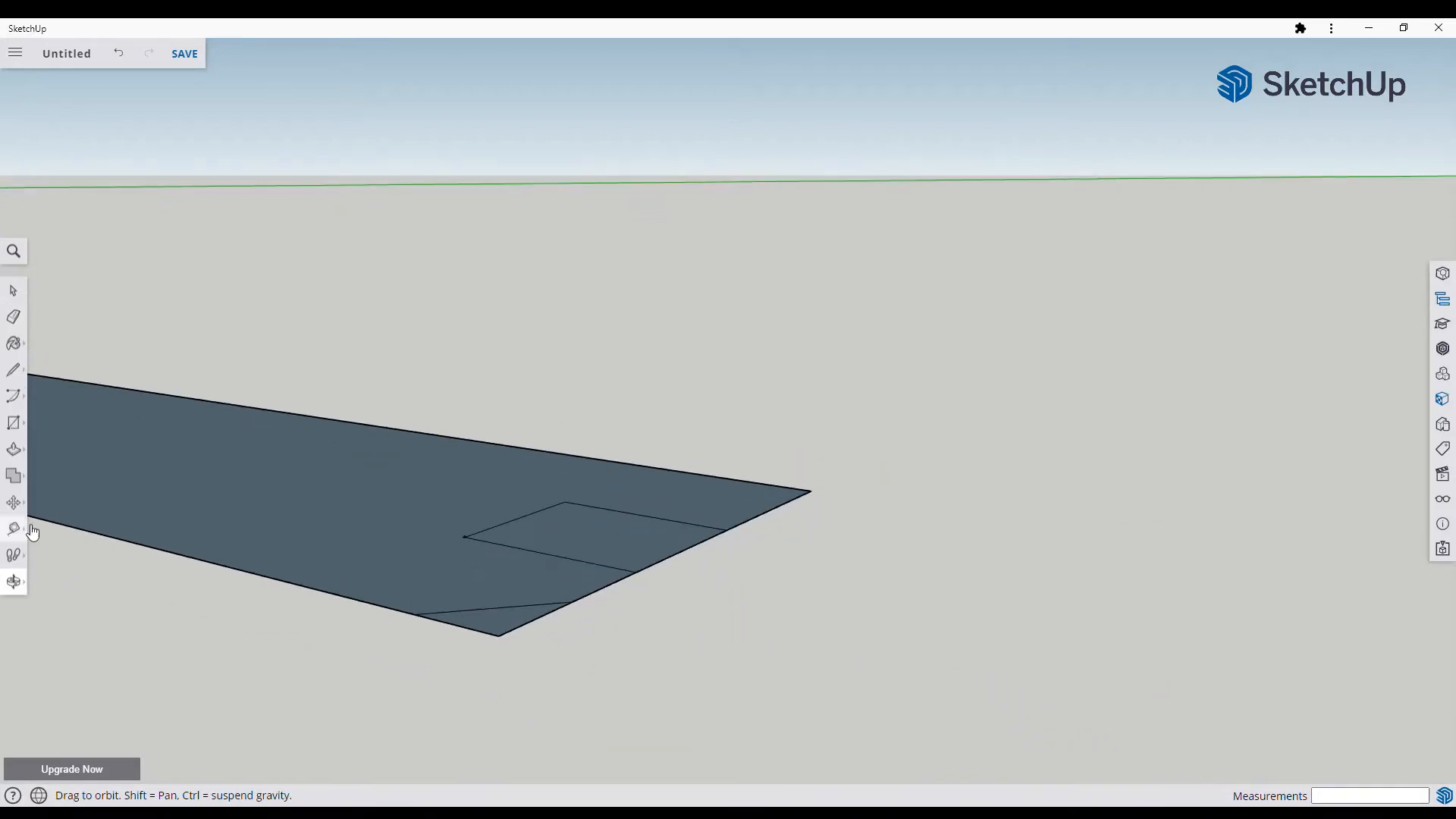
left_click(675, 570)
Step: Extrude the tongue-and-groove profile upward by 250 mm
key("o")
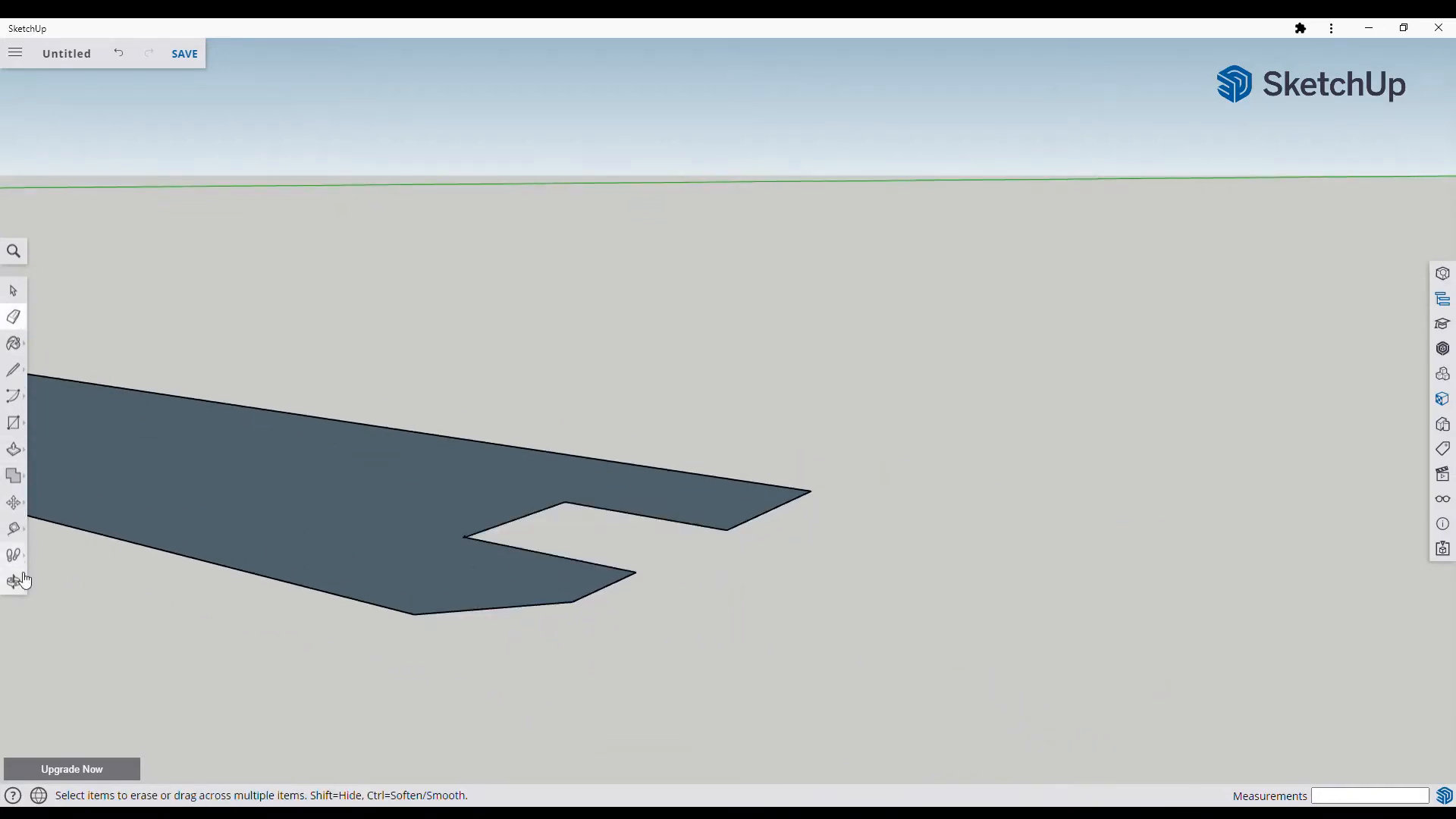
mouse_move(675, 571)
left_mouse_down()
mouse_move(679, 556)
mouse_move(426, 555)
mouse_move(586, 662)
mouse_move(588, 431)
left_mouse_up()
scroll(586, 662, "down", 6)
key("p")
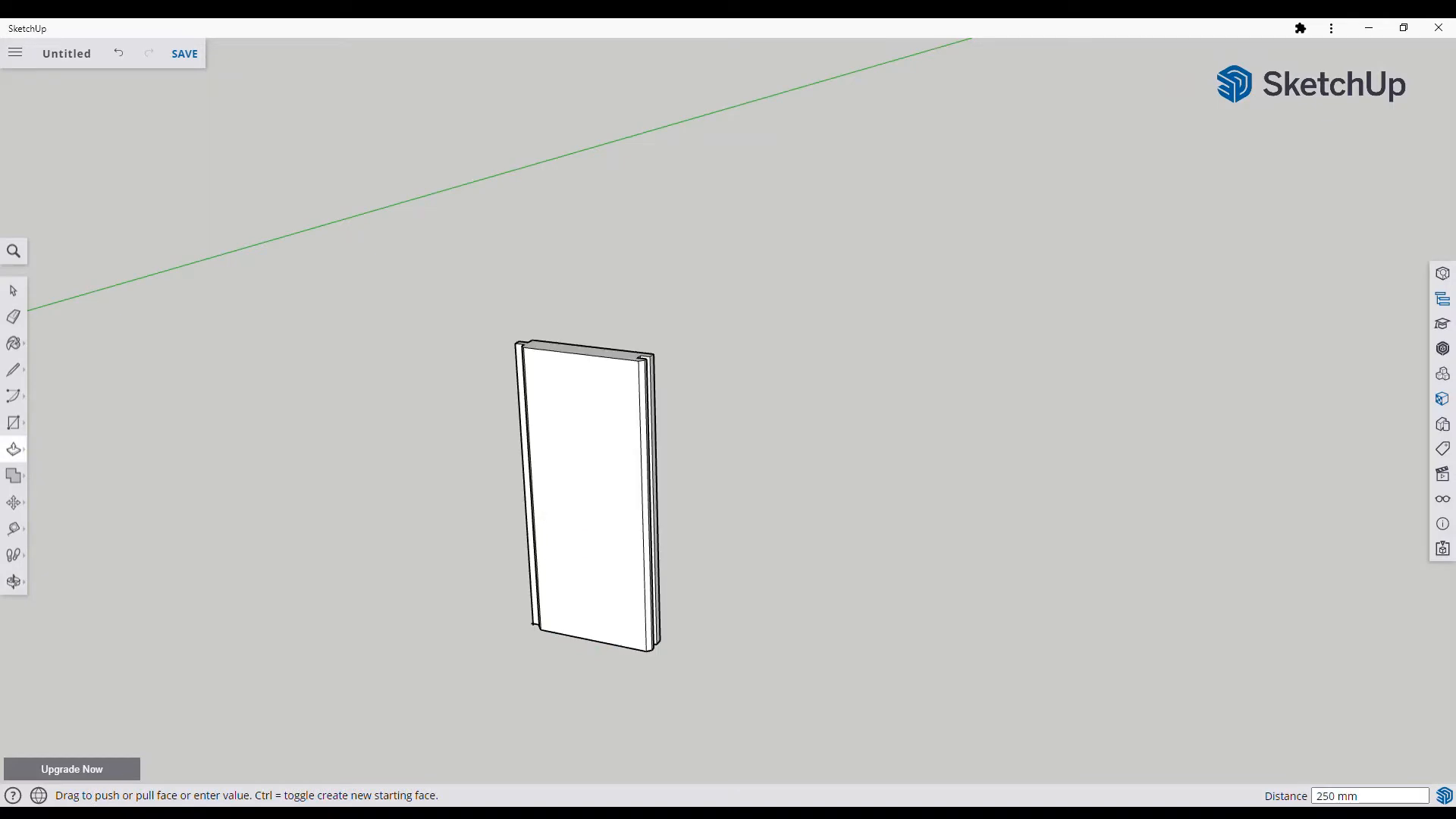
Step: Turn the whole board into a component named "perlinato laterale"
key("space")
triple_click(614, 503)
right_click(614, 503)
left_click(689, 604)
type("perlinato laterale")
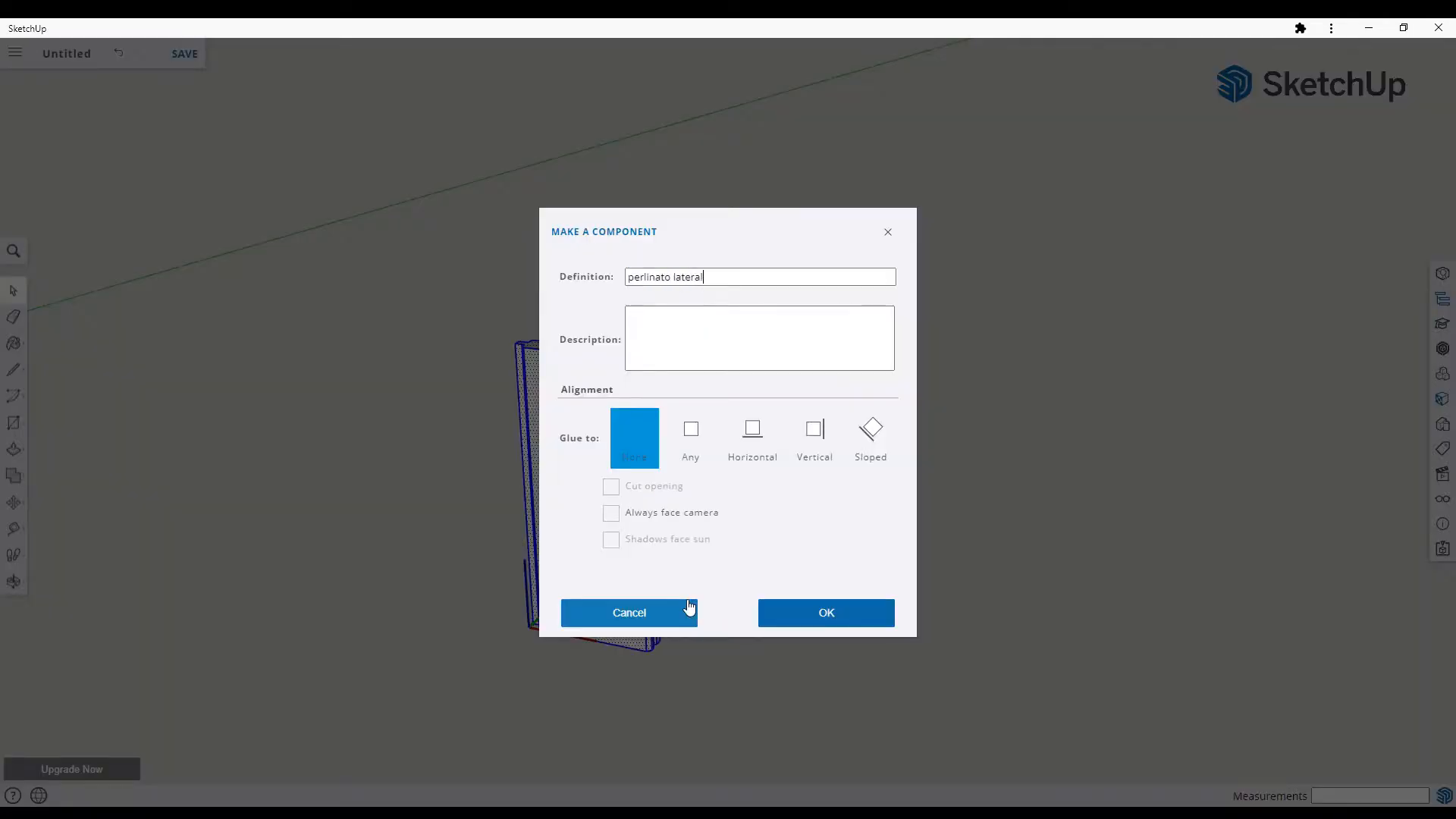
key("Return")
Step: Paint the board component with the first material of the Wood collection
left_click(1444, 401)
left_click(1230, 660)
left_click(569, 488)
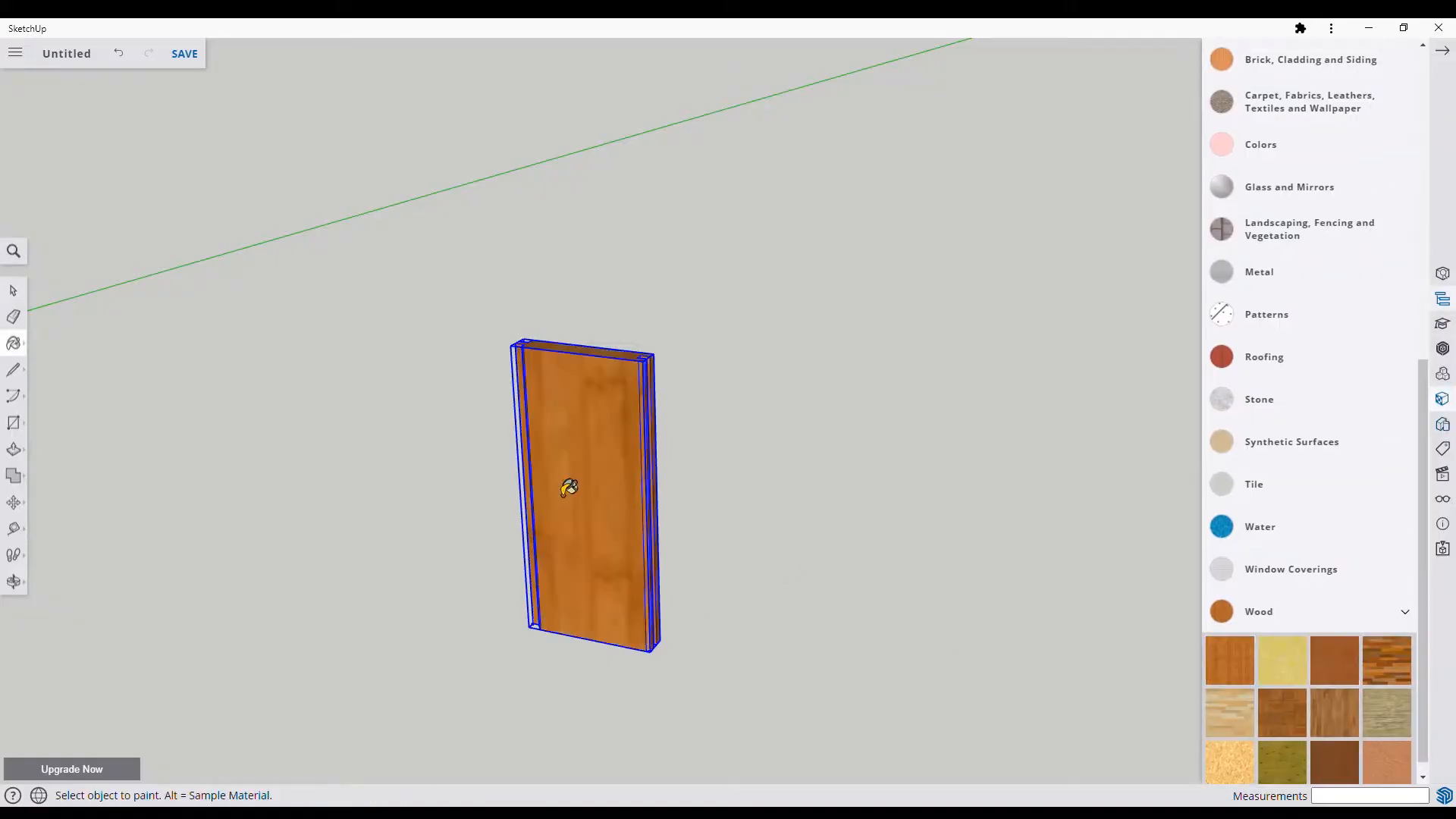
Step: Paste a copy of the wooden board beside the original and move it so its tongue sits in the original's groove
left_click(553, 506)
key("ctrl+c")
key("ctrl+v")
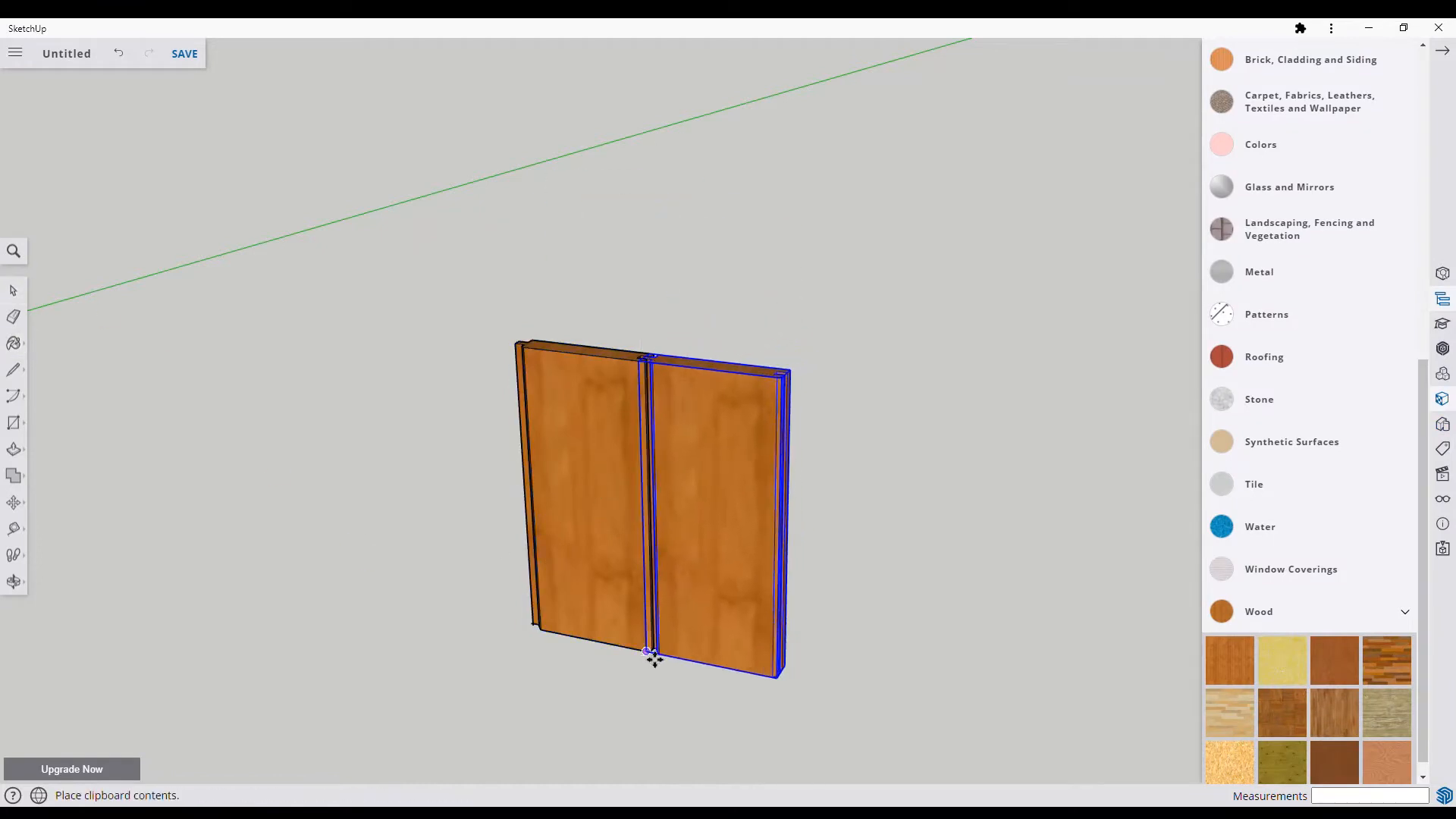
left_click(645, 657)
scroll(653, 361, "up", 5)
scroll(648, 368, "up", 2)
left_click(618, 367)
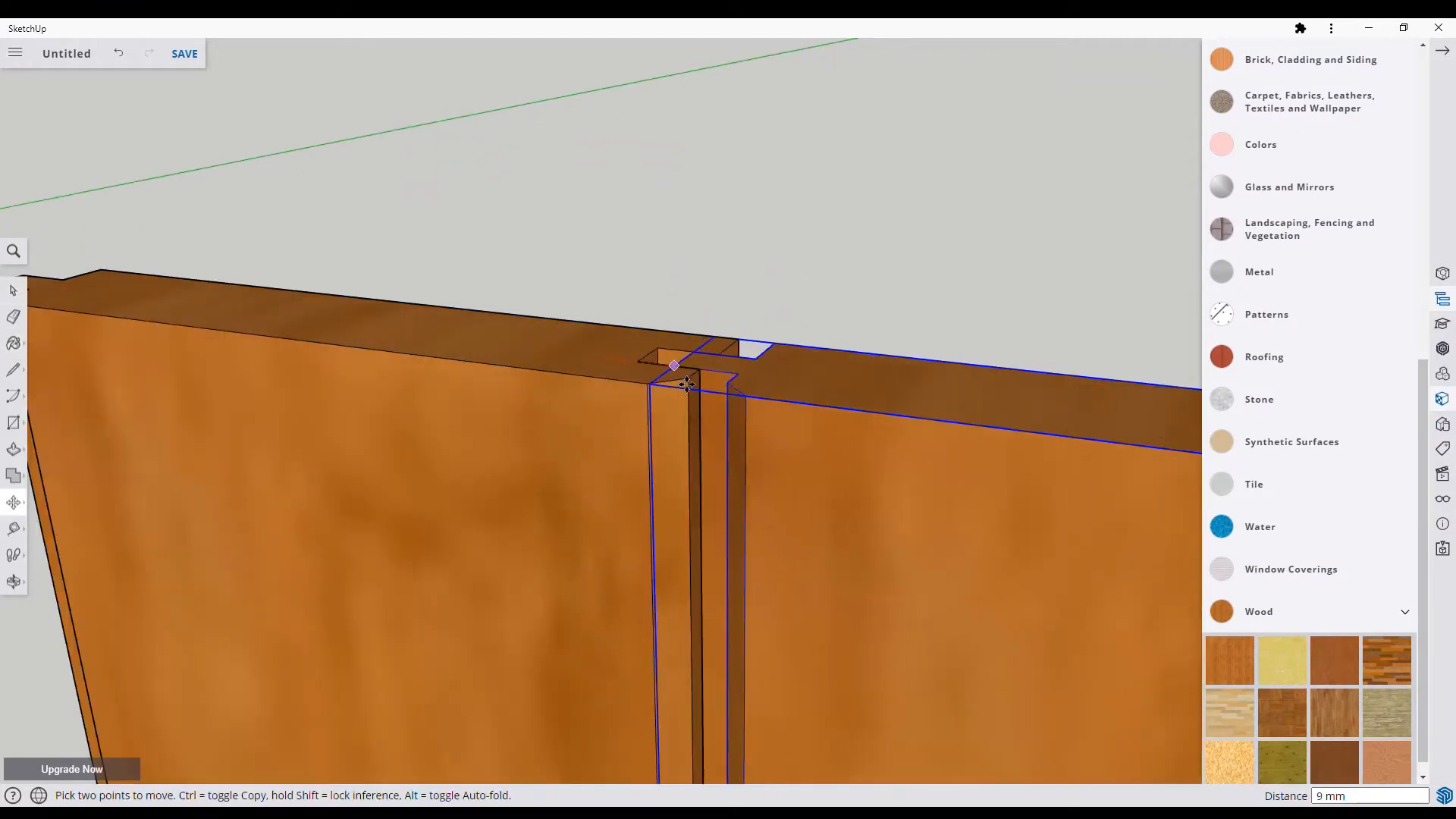
left_click(651, 374)
Step: Copy the second board along the row with Move so the third board's tongue fits into the second board's groove
scroll(654, 377, "down", 4)
left_click(654, 371)
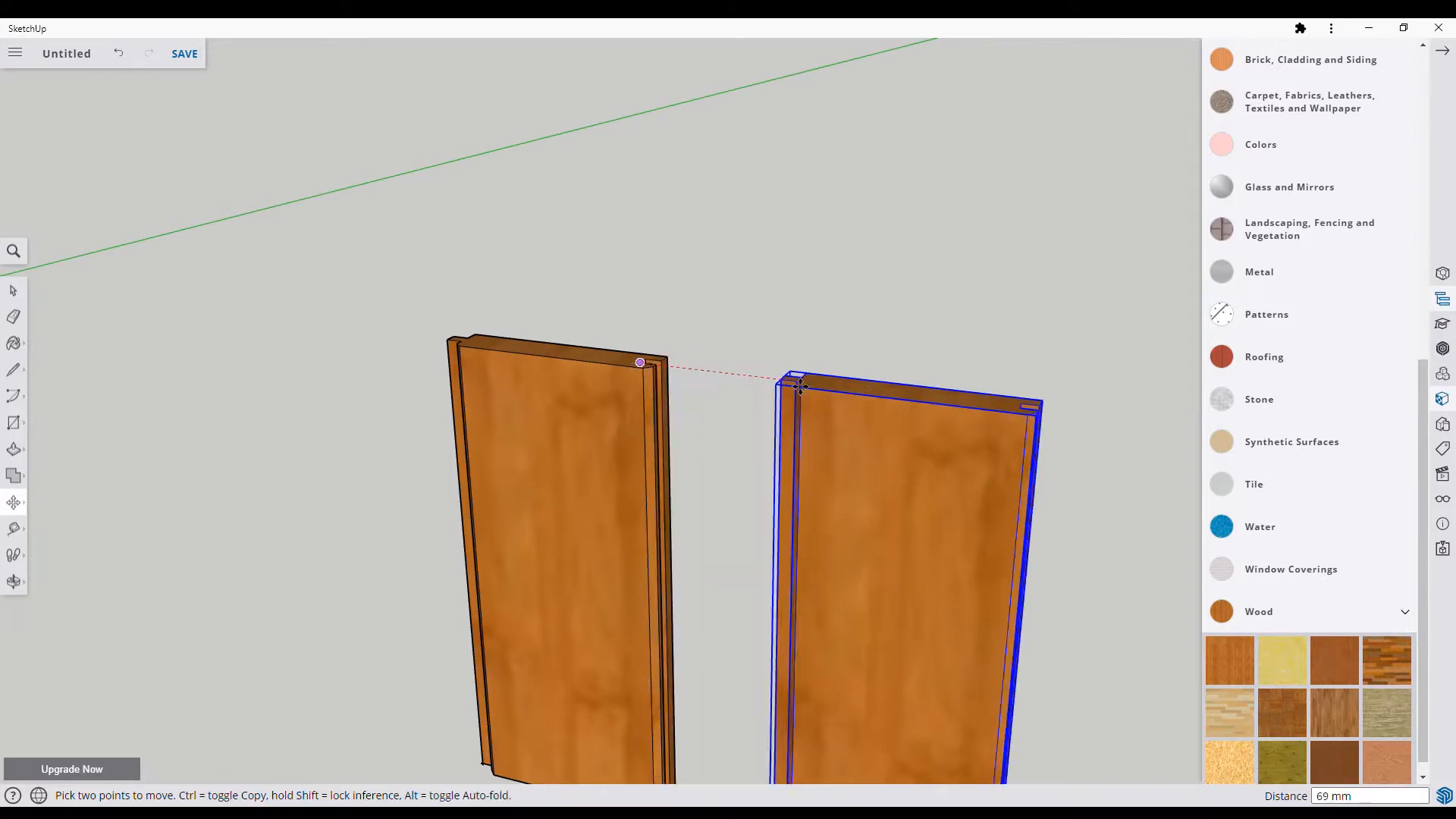
key("ctrl")
scroll(871, 394, "down", 1)
scroll(870, 395, "up", 3)
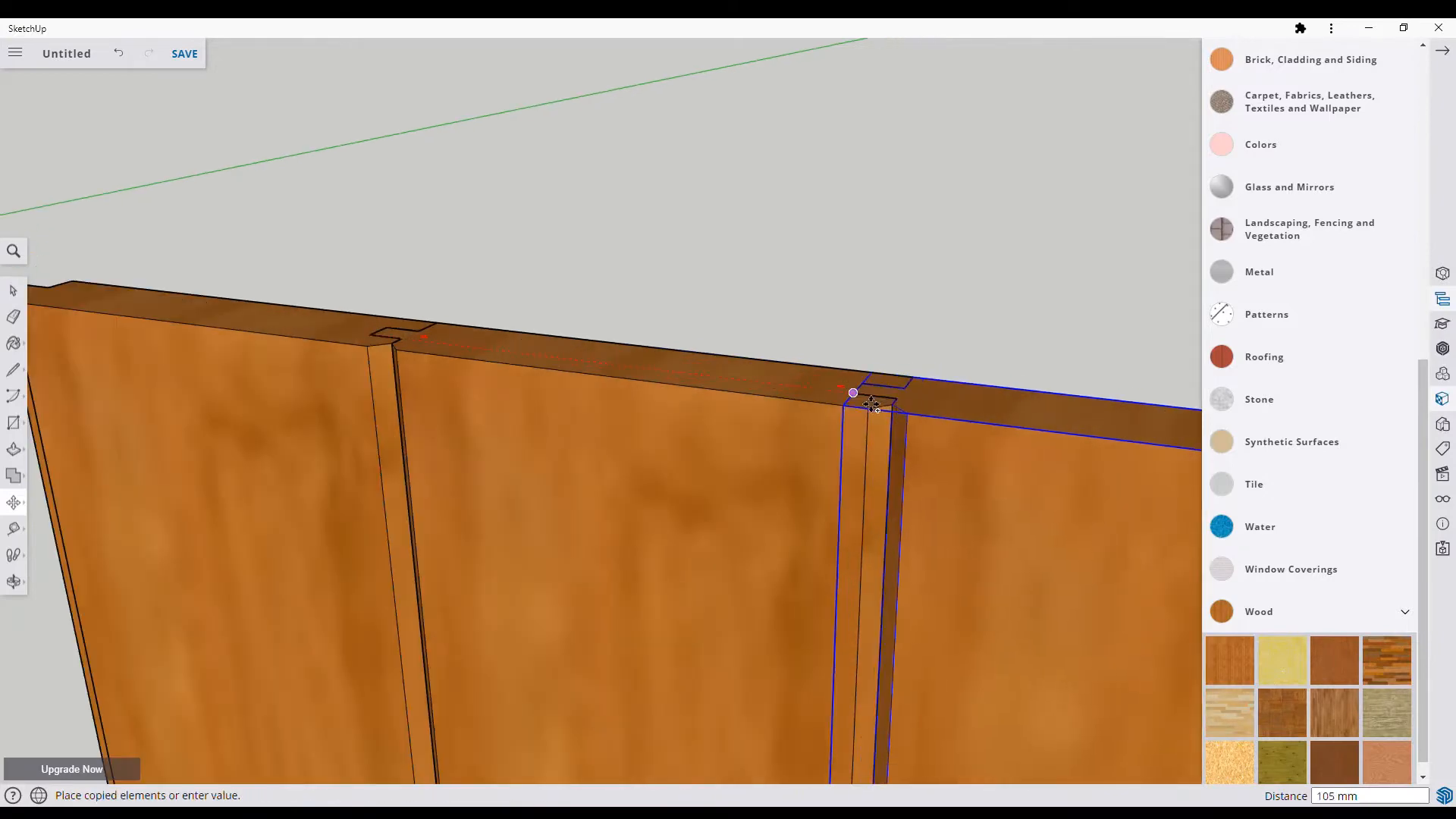
left_click(871, 397)
Step: Add a fourth board by copying the third one along the row into its groove
scroll(870, 398, "down", 4)
left_click(857, 394)
scroll(1045, 423, "up", 3)
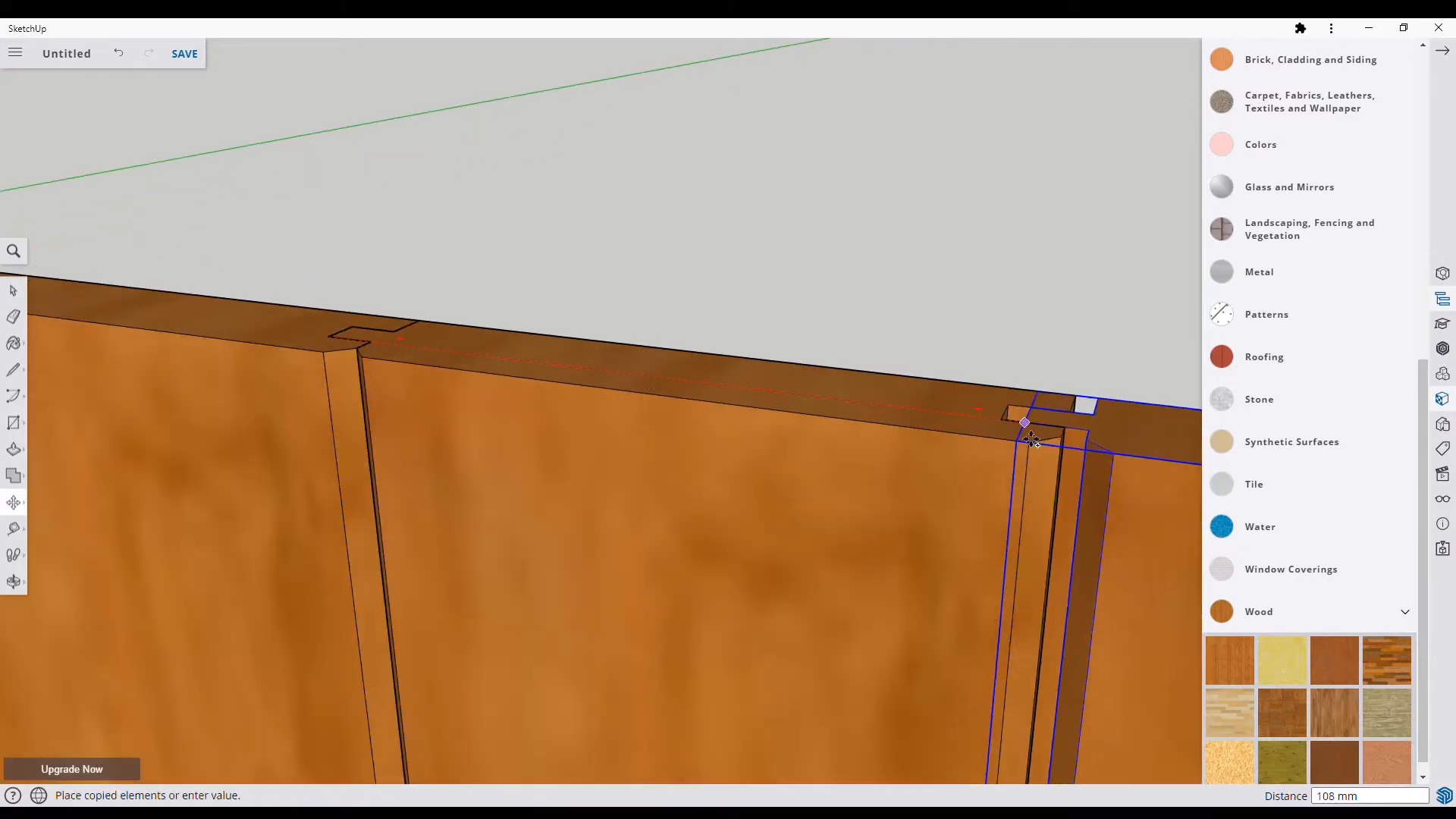
left_click(1023, 416)
Step: Keep copying the last board along the row, tongue into groove, until the wall has nine boards
scroll(676, 429, "down", 4)
scroll(656, 434, "up", 3)
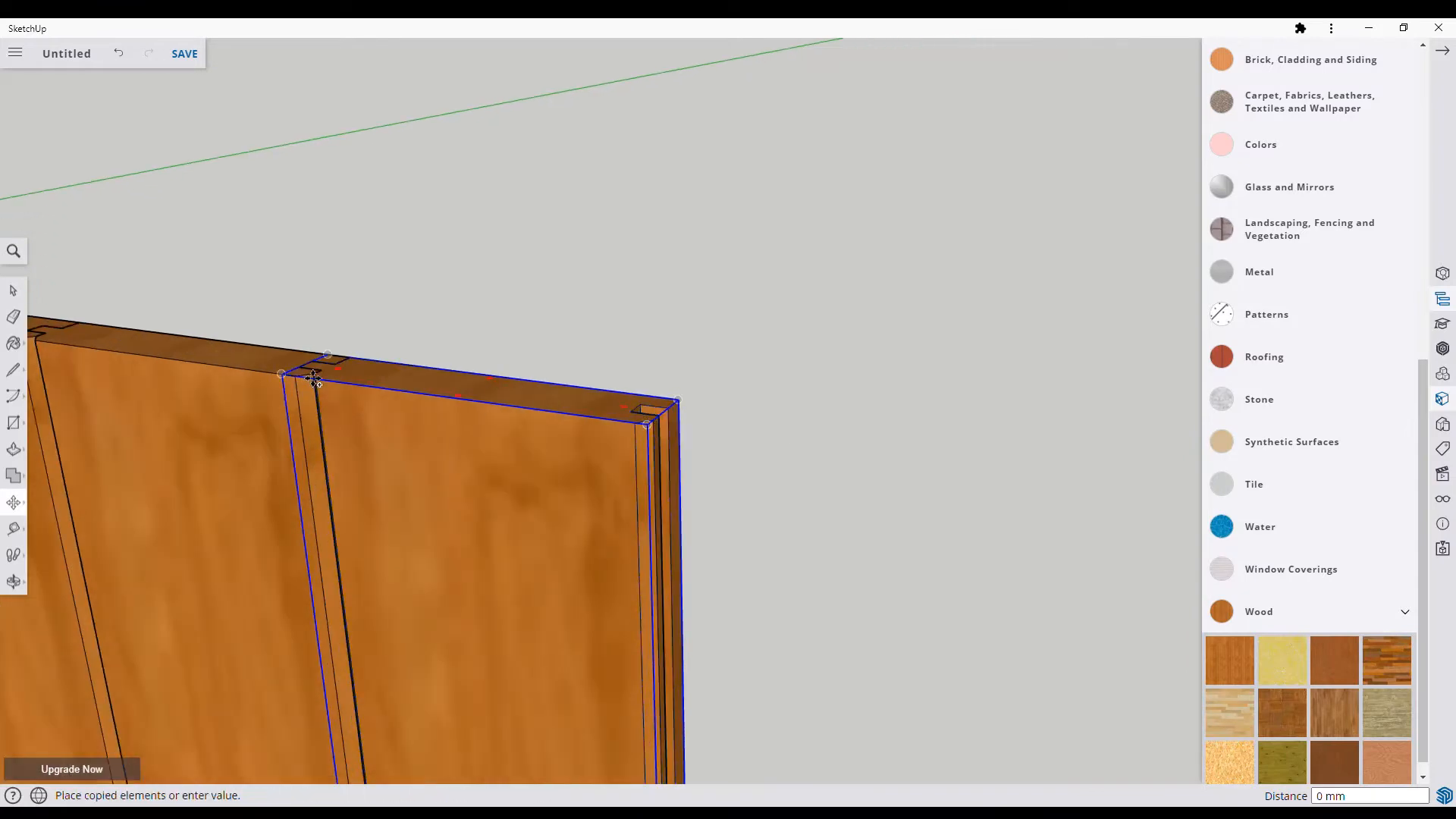
left_click(639, 413)
scroll(1059, 476, "up", 1)
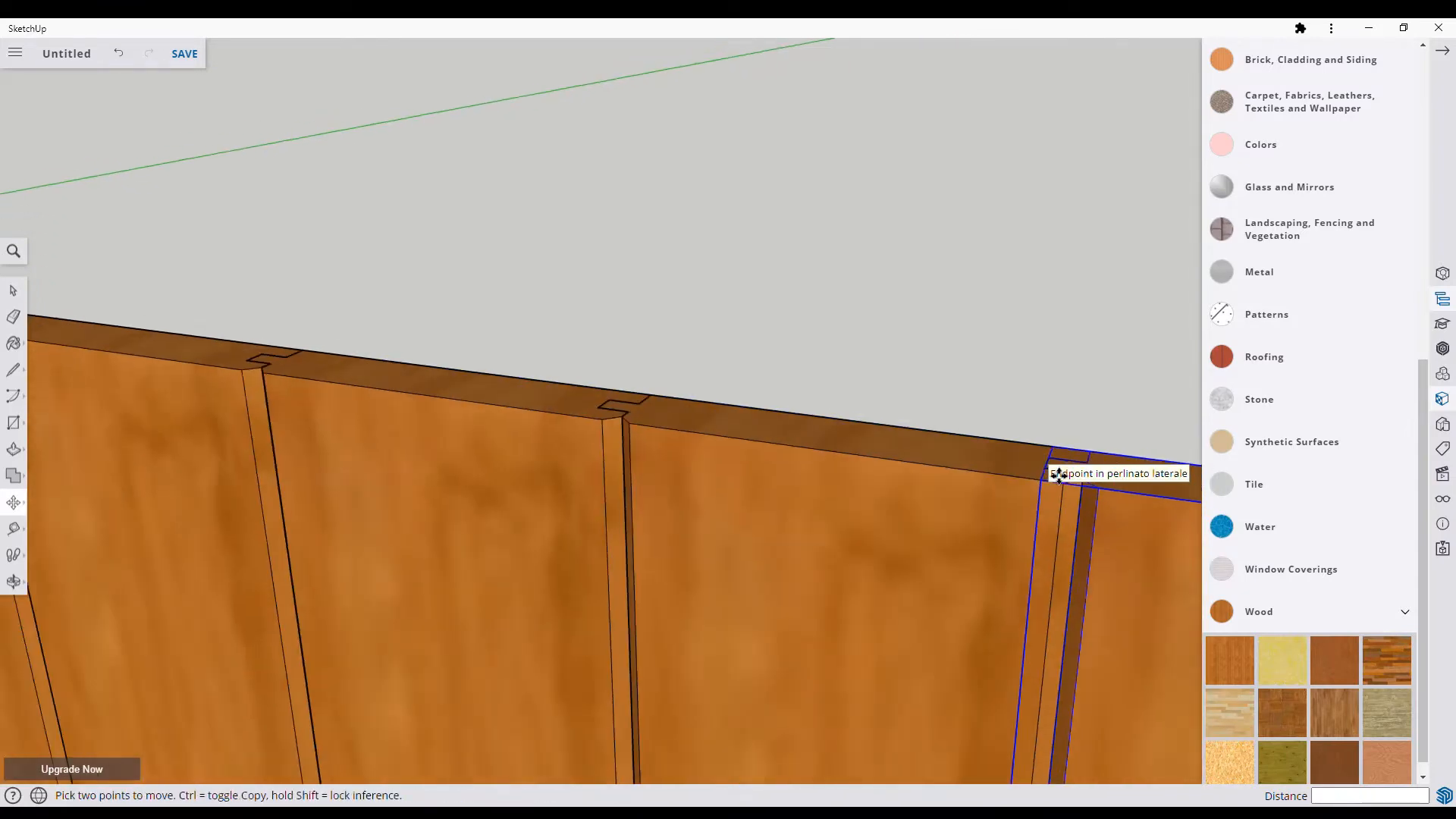
scroll(208, 538, "down", 4)
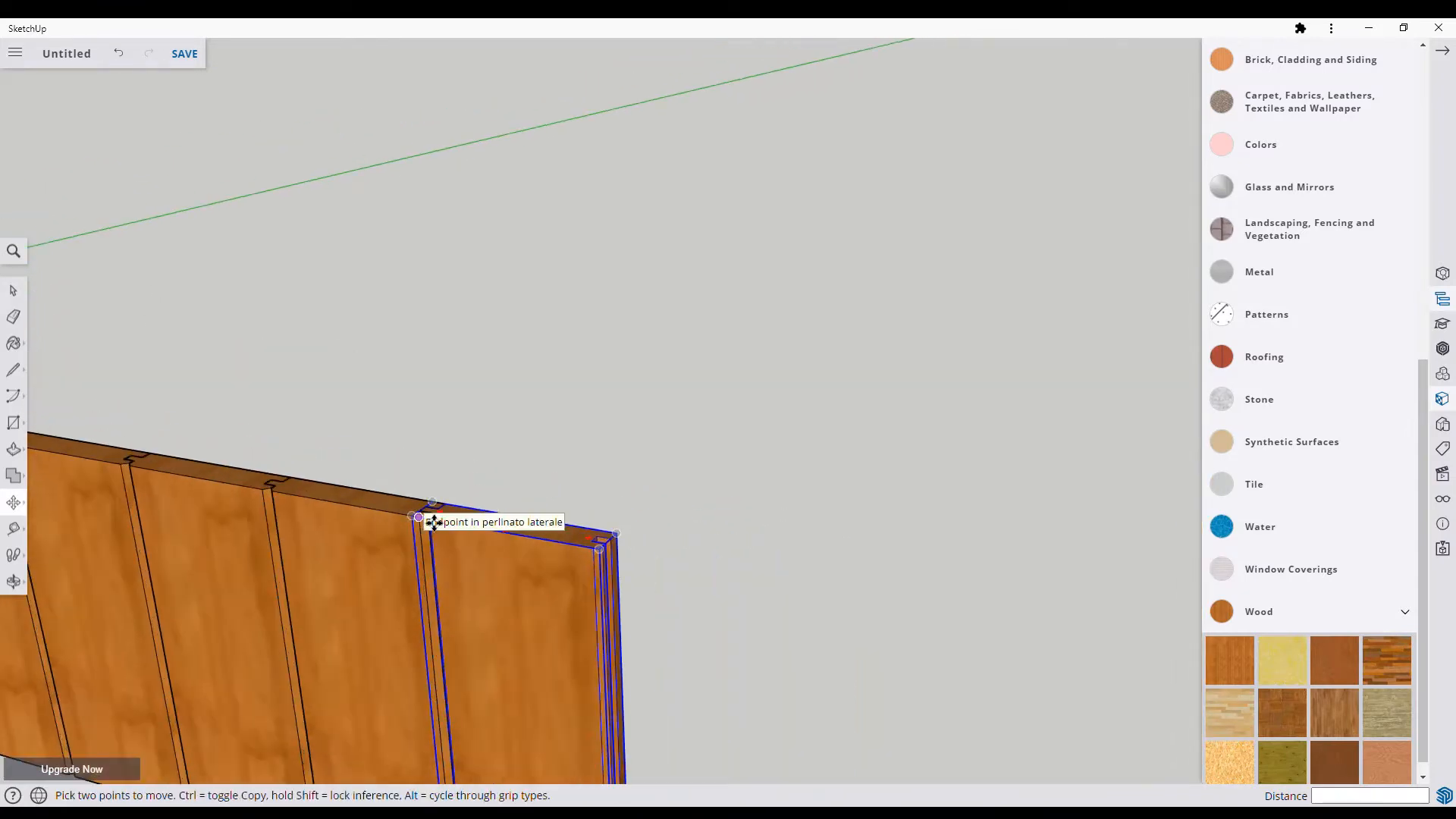
left_click(422, 520)
scroll(601, 554, "up", 2)
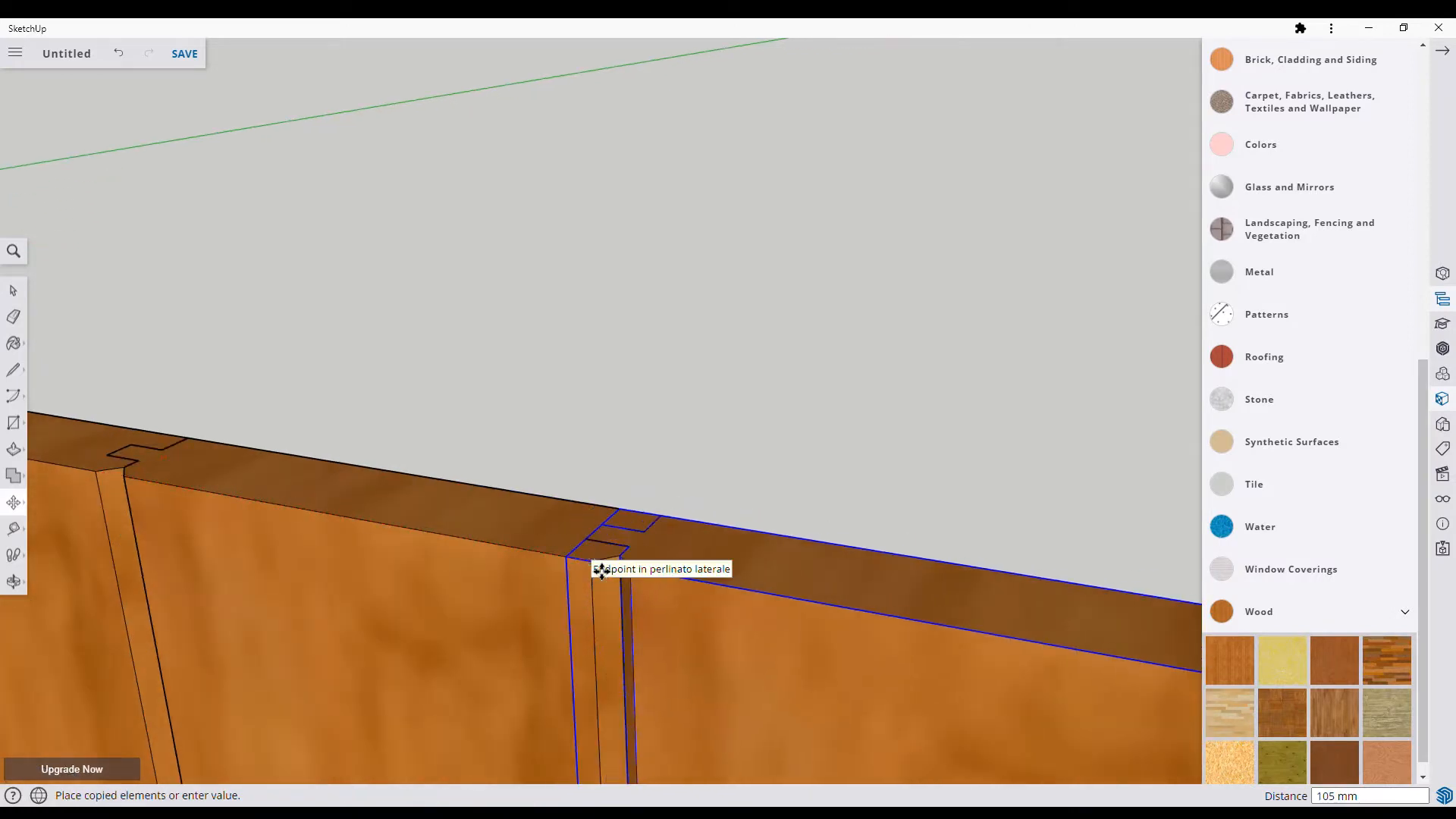
scroll(182, 543, "down", 3)
scroll(432, 571, "up", 1)
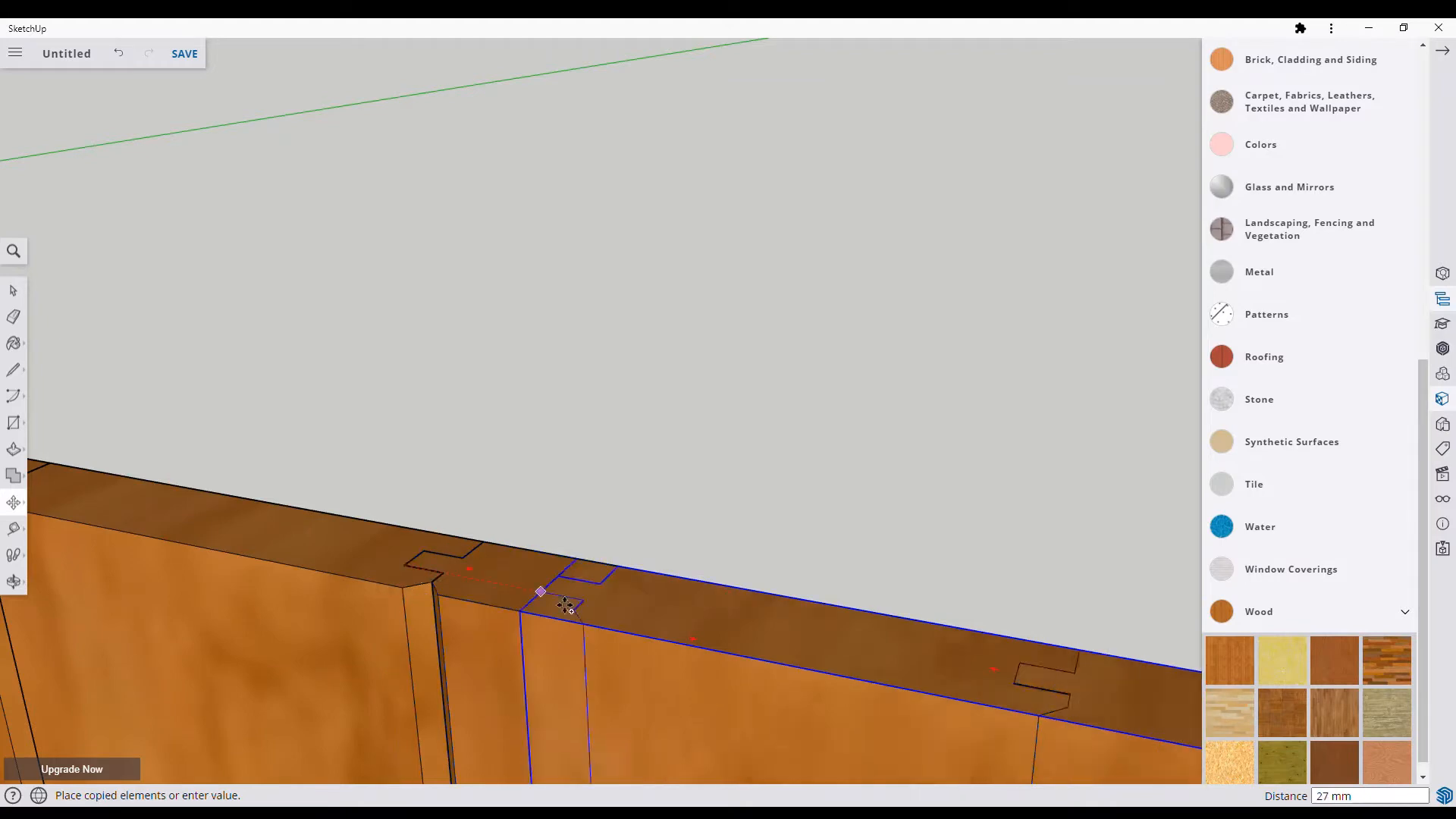
left_click(1005, 686)
scroll(1008, 686, "down", 4)
Step: Draw a 20 × 20 mm square on the ground in front of the board wall and extrude it 250 mm
middle_click_drag(959, 673, 954, 594)
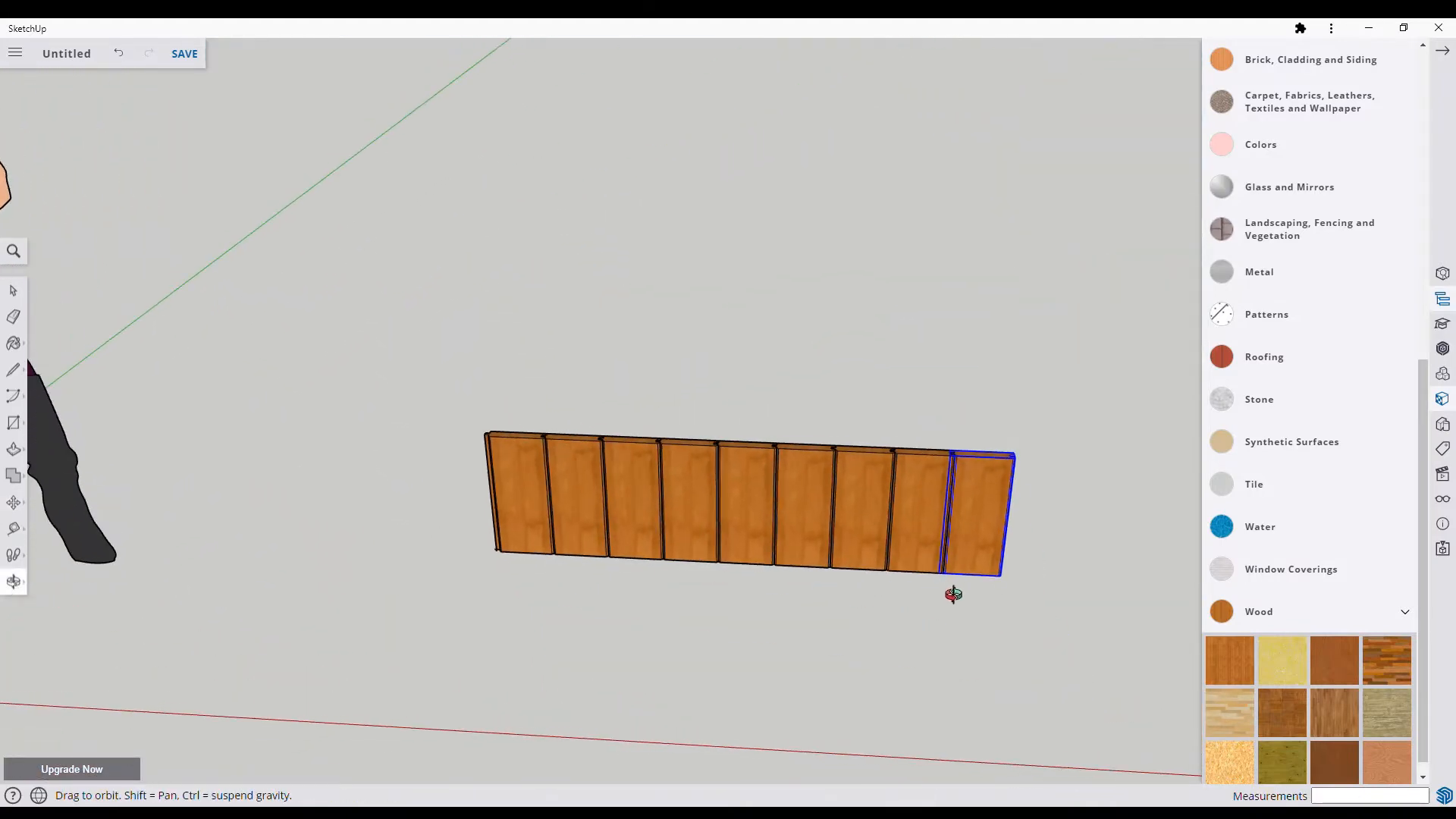
left_click(14, 422)
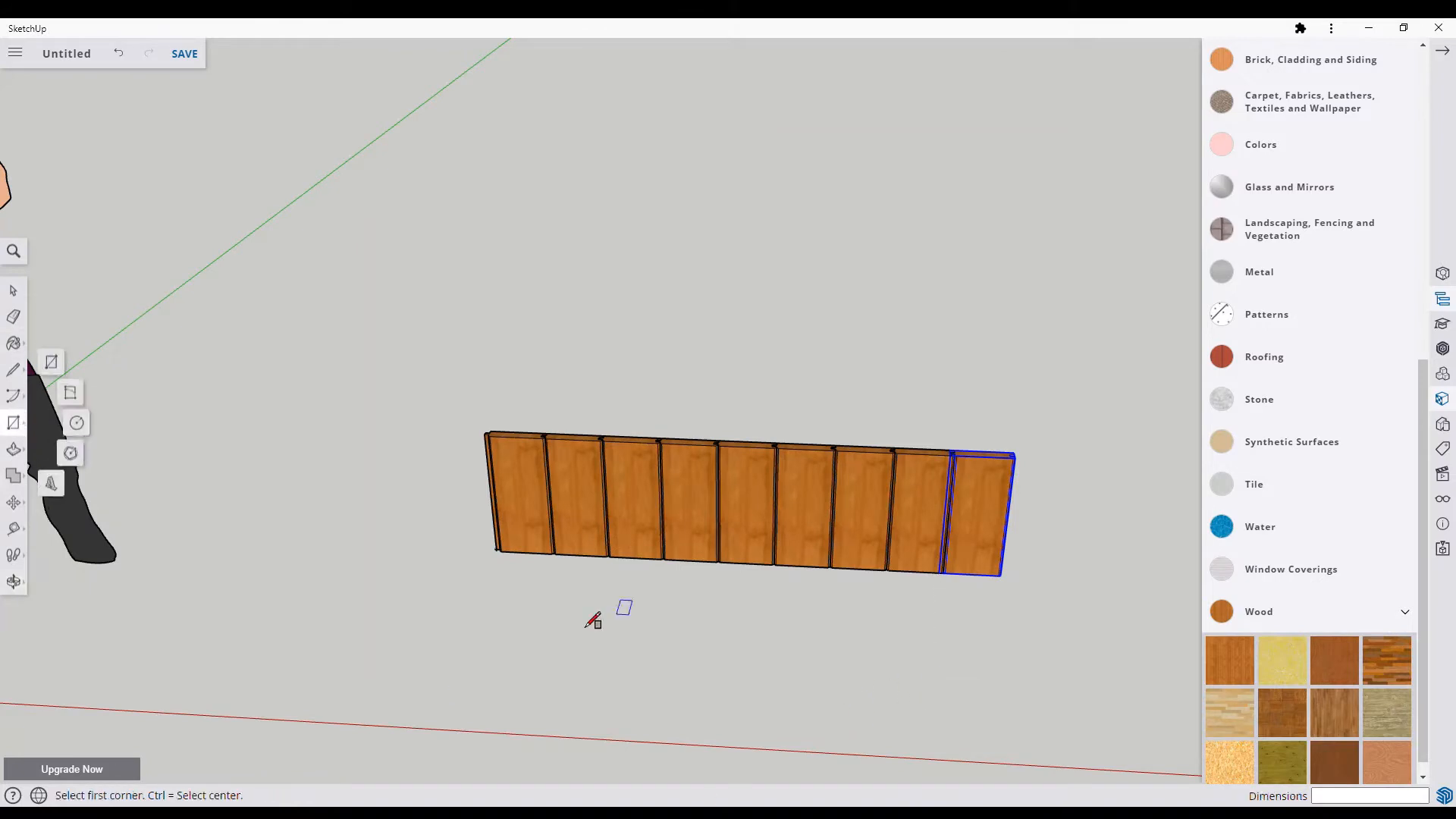
left_click(14, 291)
left_click(273, 438)
left_click(14, 423)
left_click(778, 687)
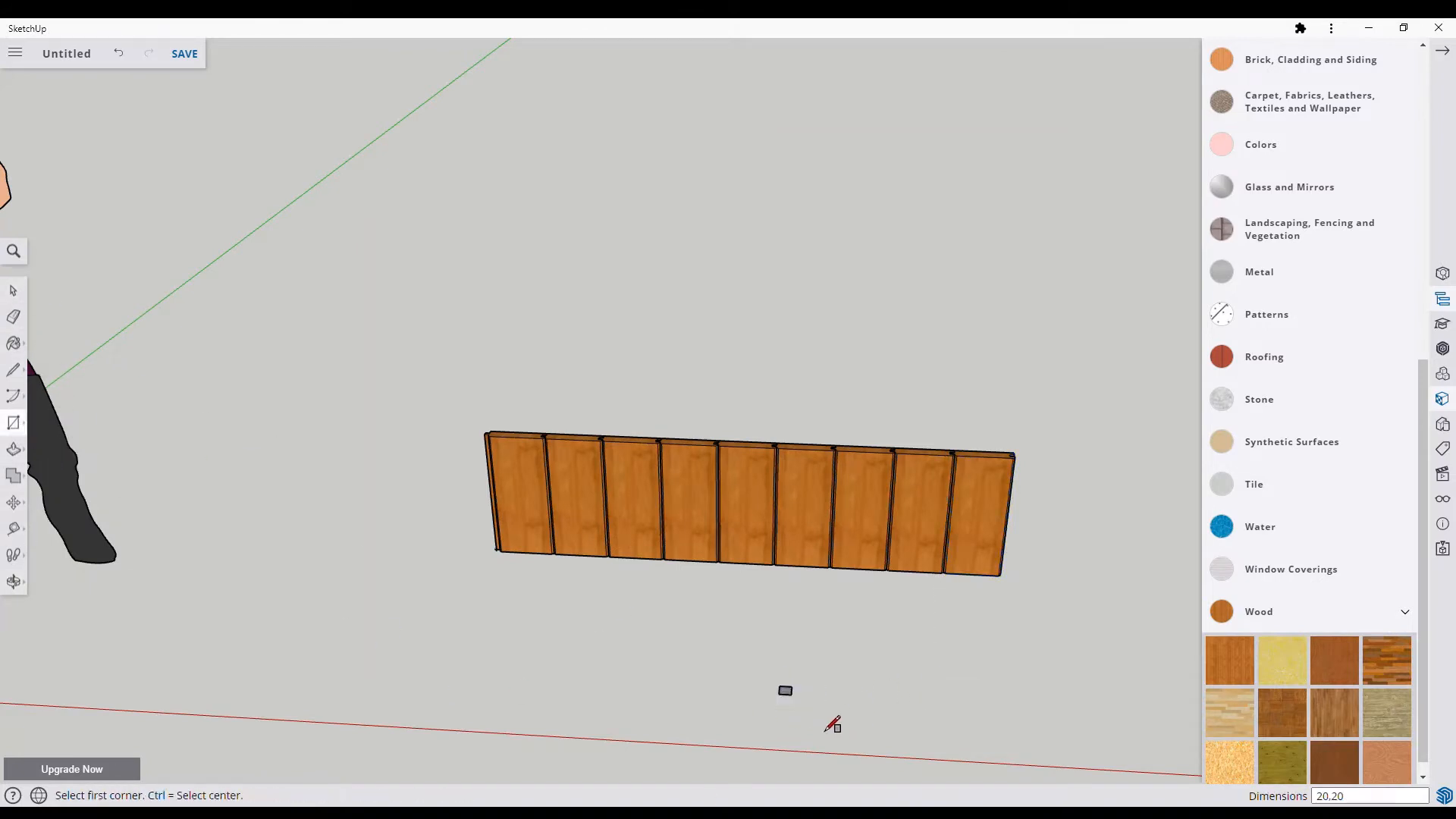
key("p")
left_click_drag(786, 690, 799, 626)
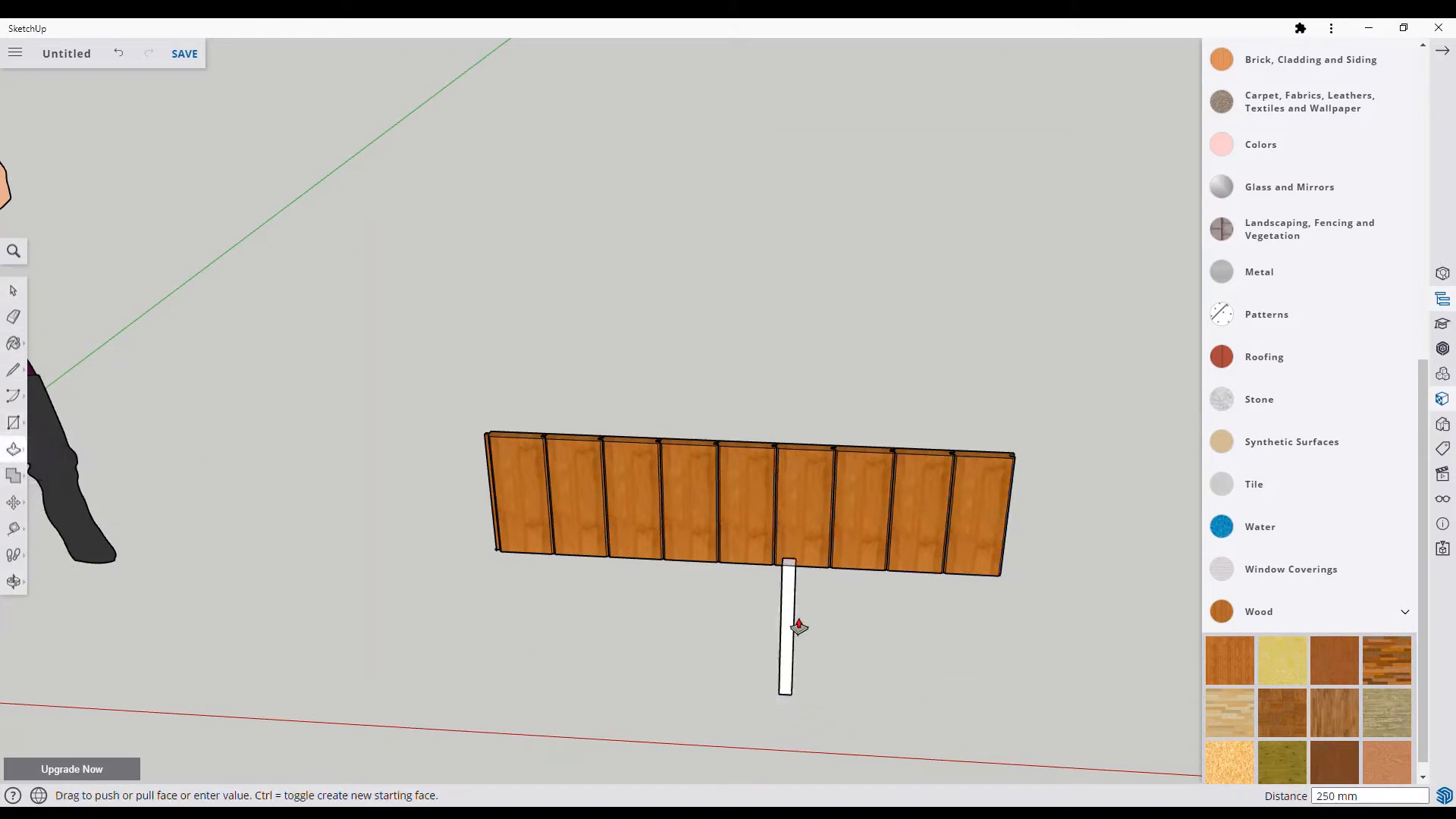
Step: Draw a rectangle against the base of the thin post and extrude it to the post's height
key("r")
left_click(684, 744)
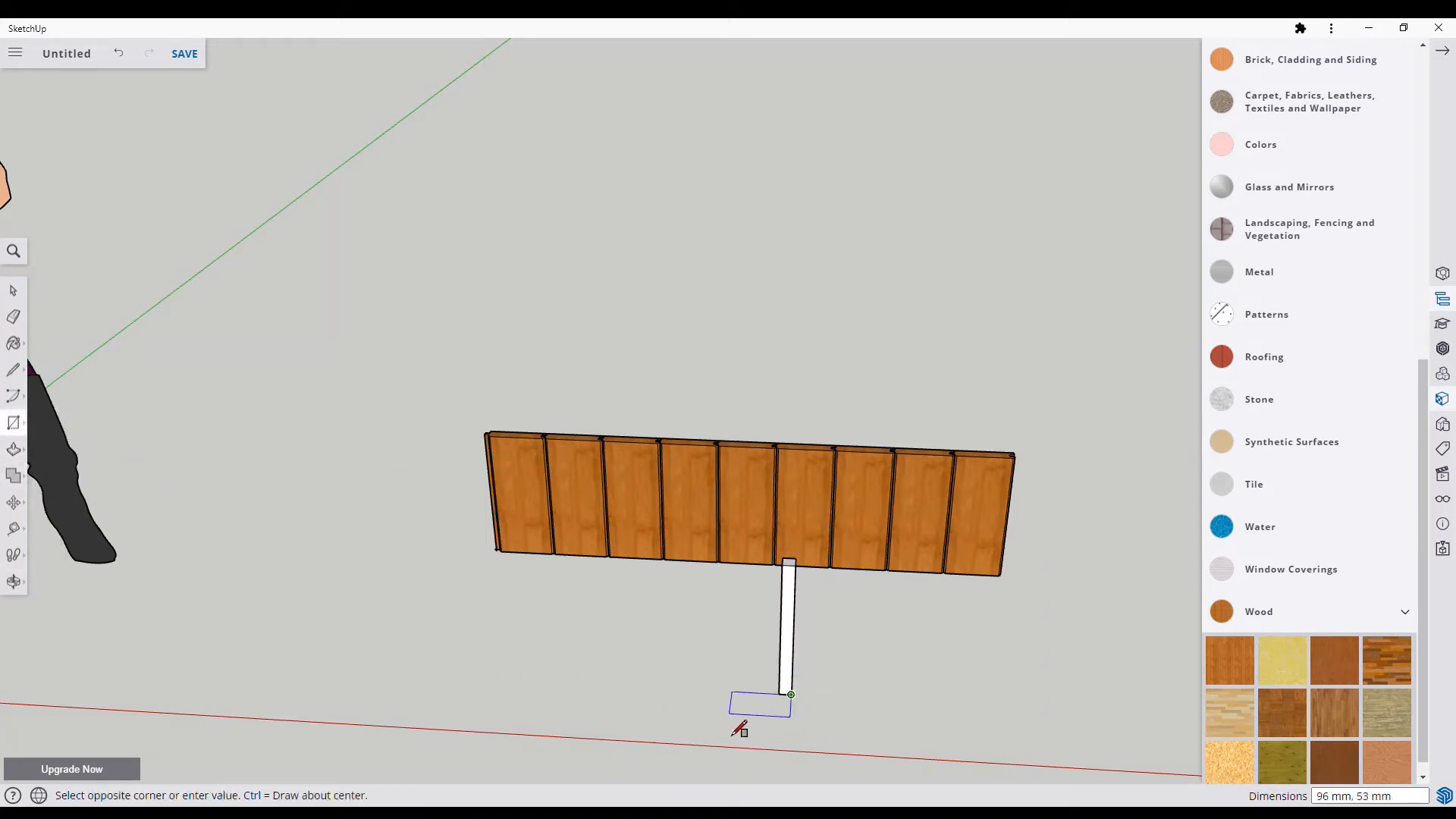
key("p")
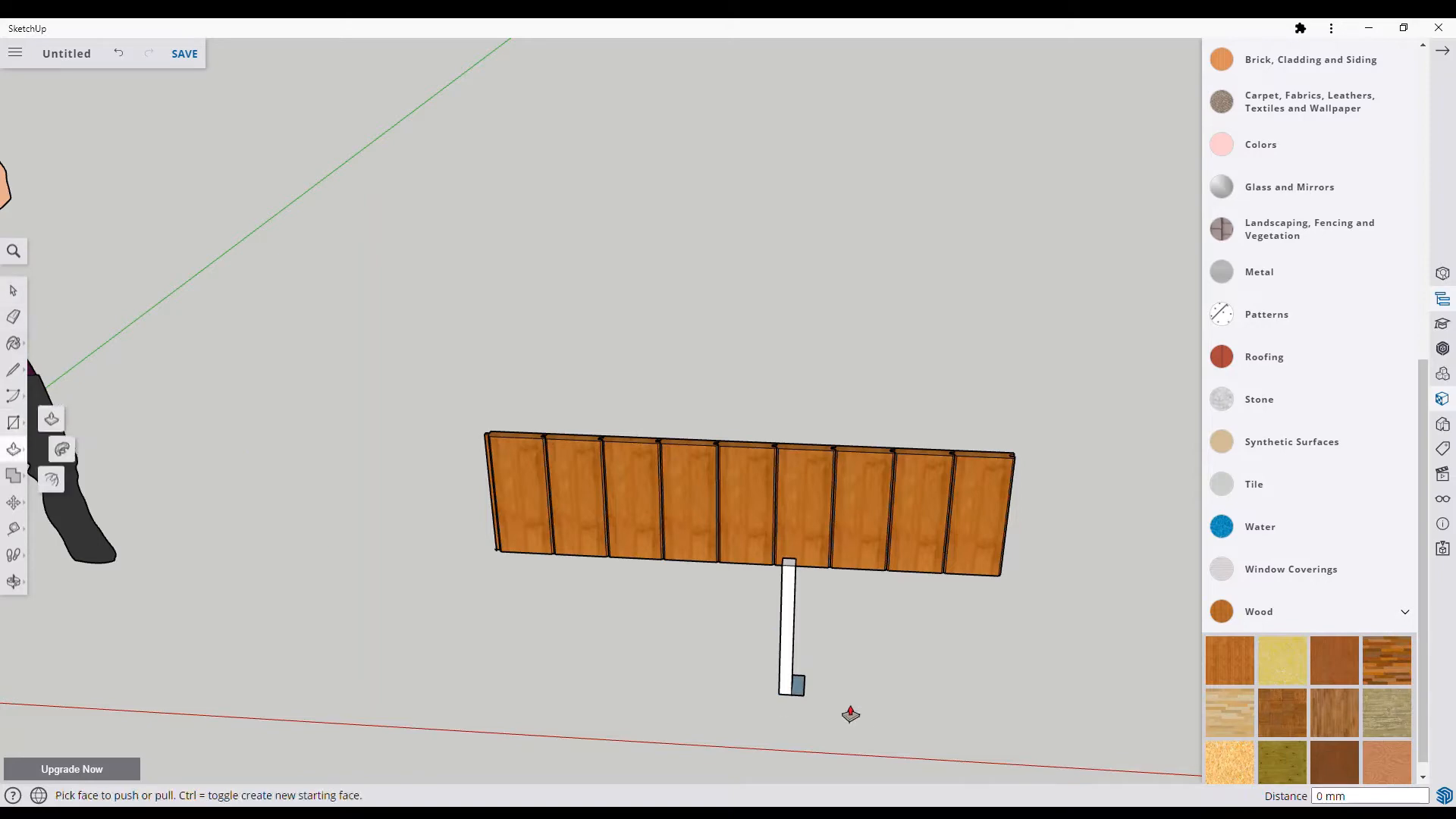
Step: Draw a 50 × 20 mm rectangle on the ground against the post and extrude it up to the post's top
key("o")
left_click_drag(425, 666, 23, 364)
left_click(26, 429)
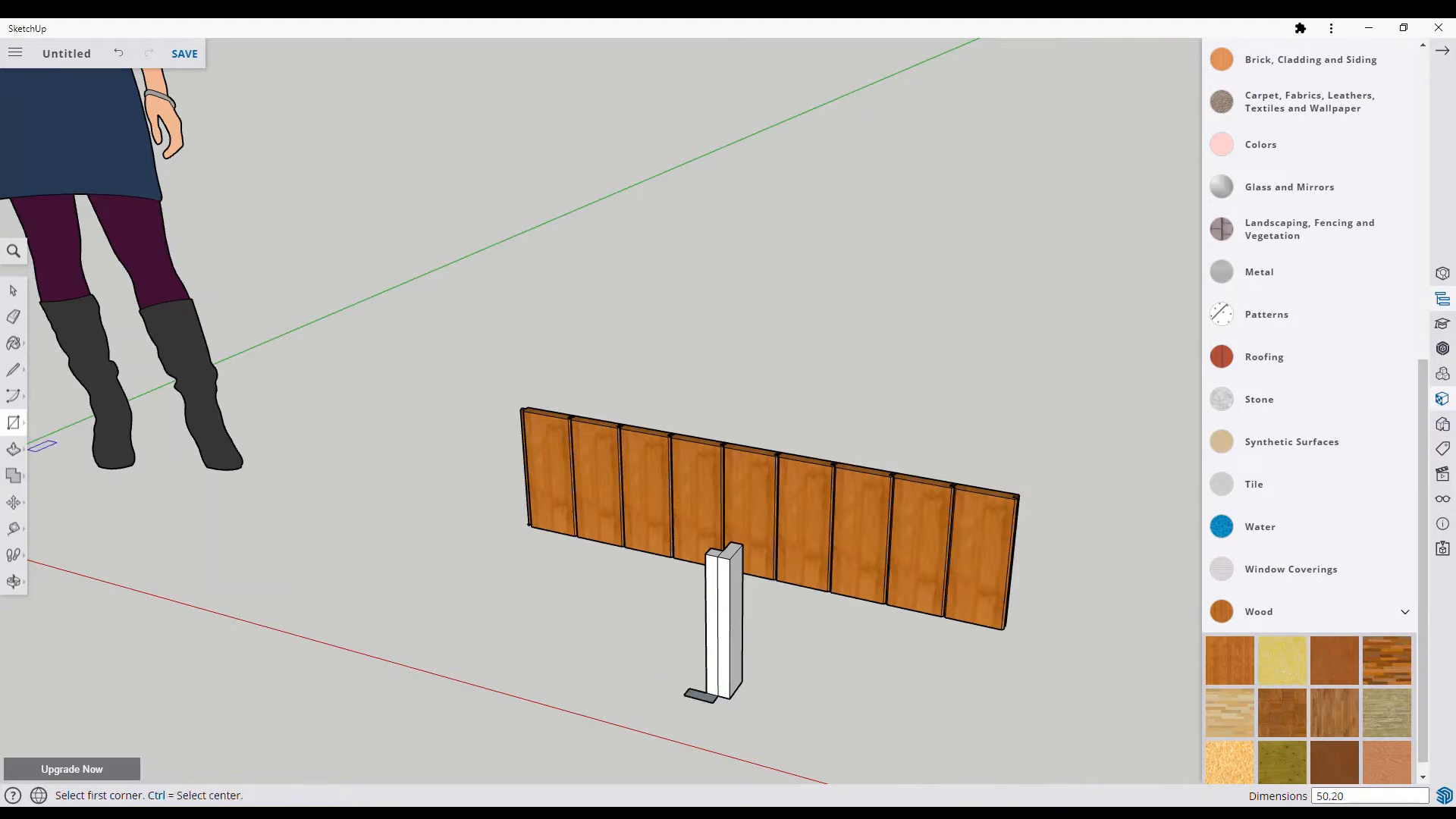
left_click(15, 449)
left_click(697, 696)
left_click(719, 561)
Step: Extend the post downward by pulling its bottom faces so they form one continuous base
key("o")
left_click_drag(757, 715, 719, 170)
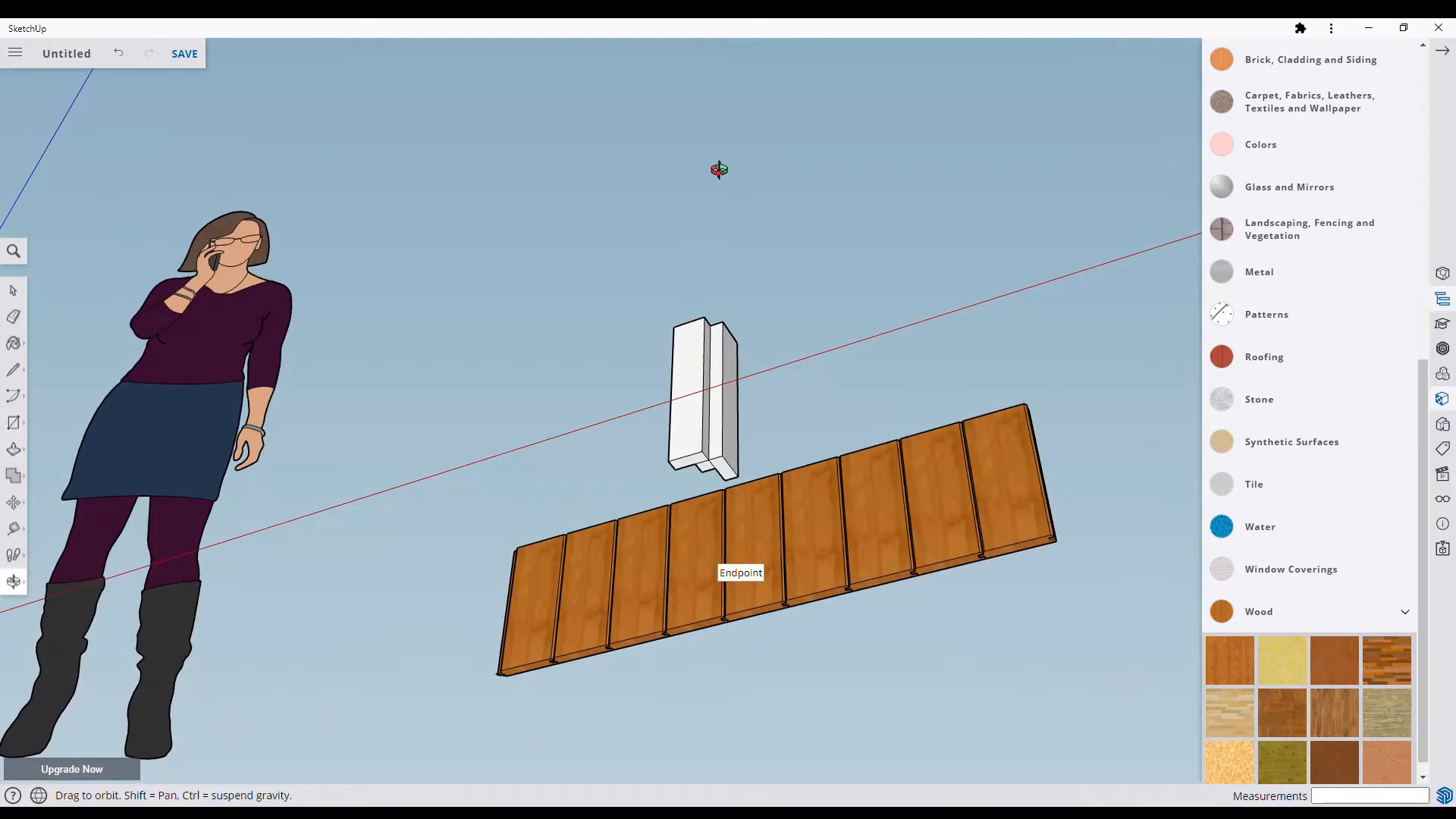
left_click(14, 449)
left_click(701, 468)
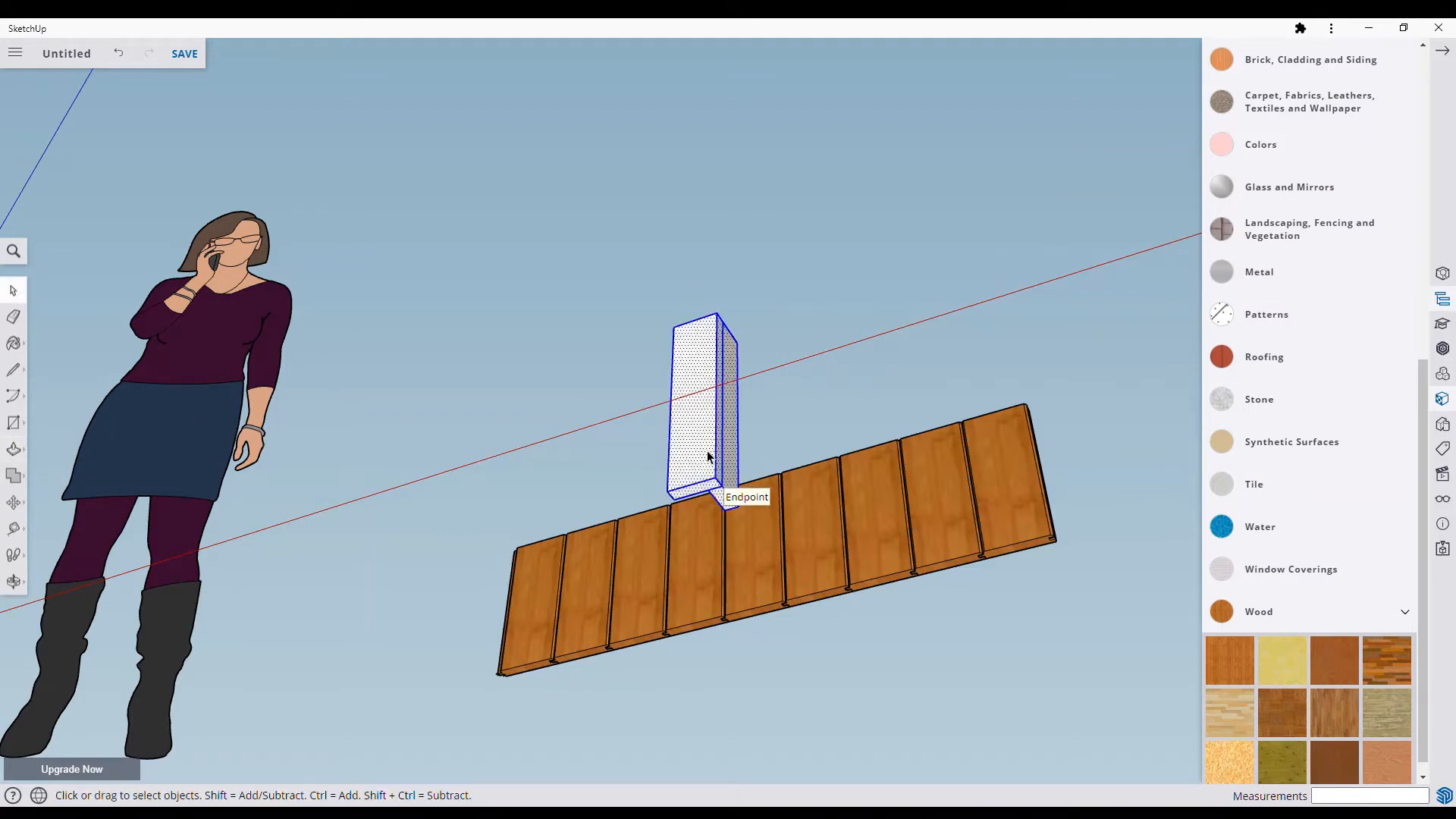
Step: Turn the complete post into a component named "corner" and paint it with the boards' wood material
right_click(707, 452)
left_click(783, 600)
type("corner")
key("Return")
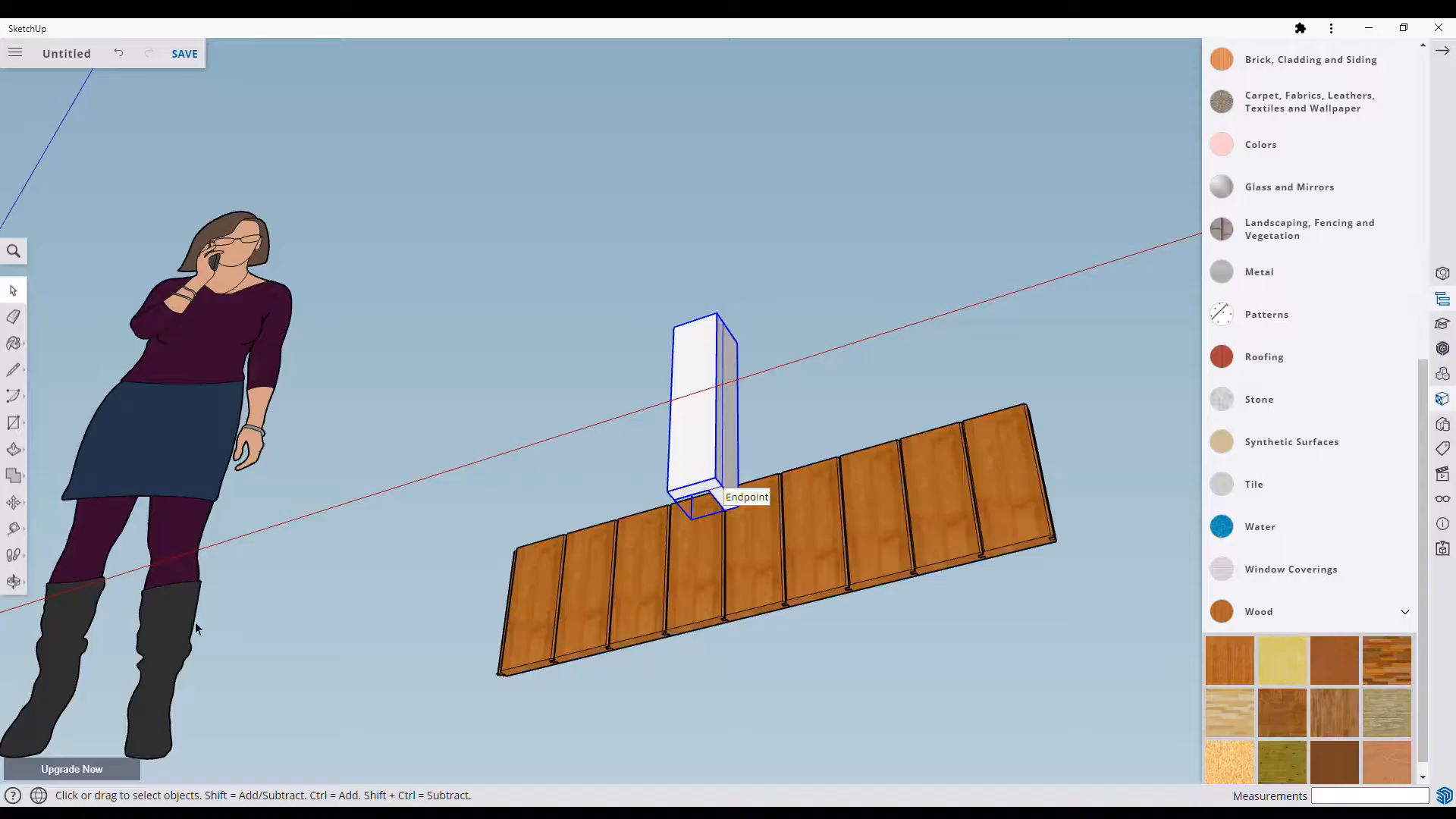
left_click(705, 448)
Step: Move the corner post by its inner notch onto the upper corner of the last board at the grooved end of the wall
left_click(13, 581)
left_click_drag(781, 485, 816, 789)
left_click_drag(804, 516, 812, 708)
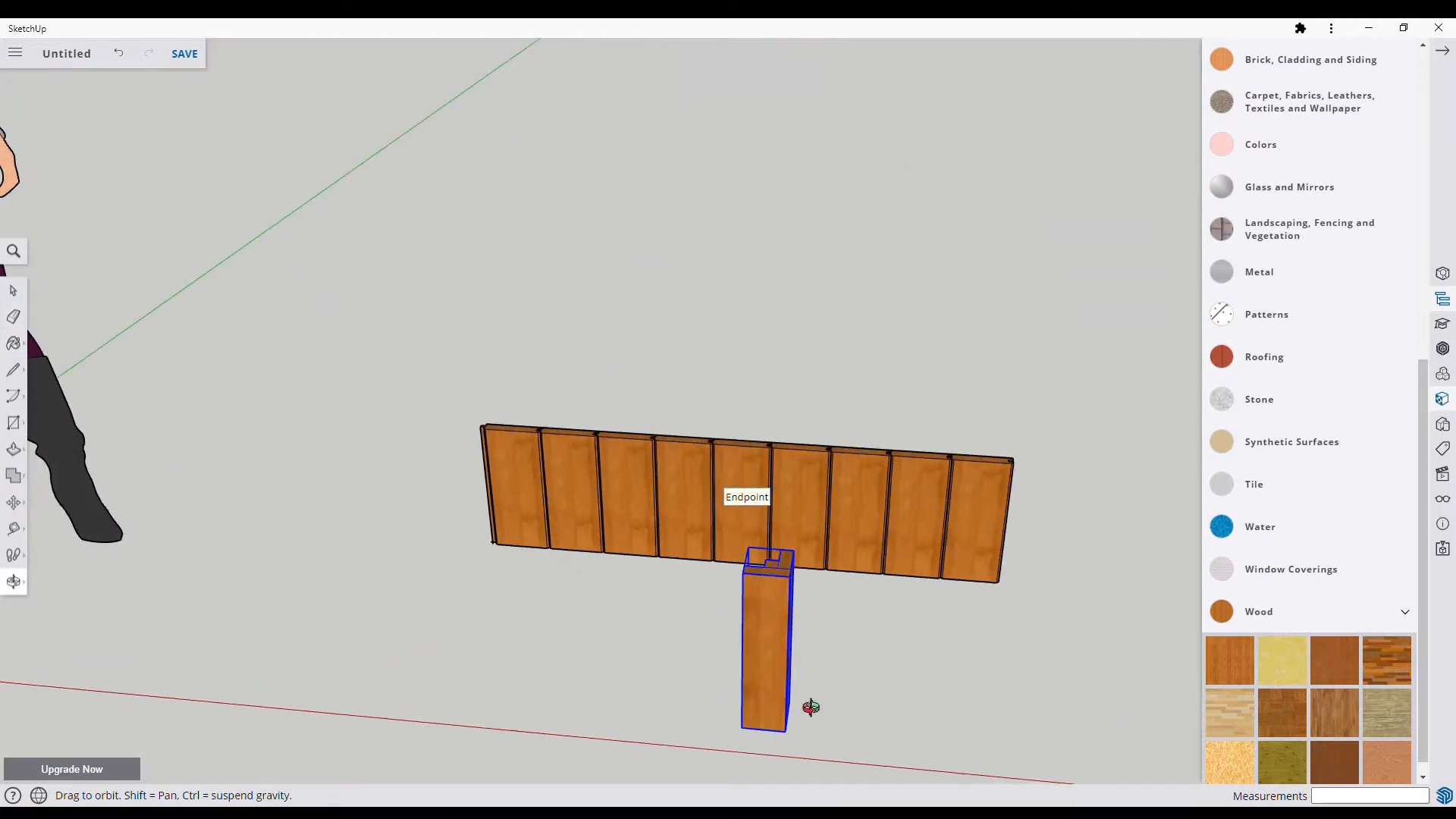
left_click_drag(796, 596, 792, 630)
left_click(18, 505)
left_click(774, 602)
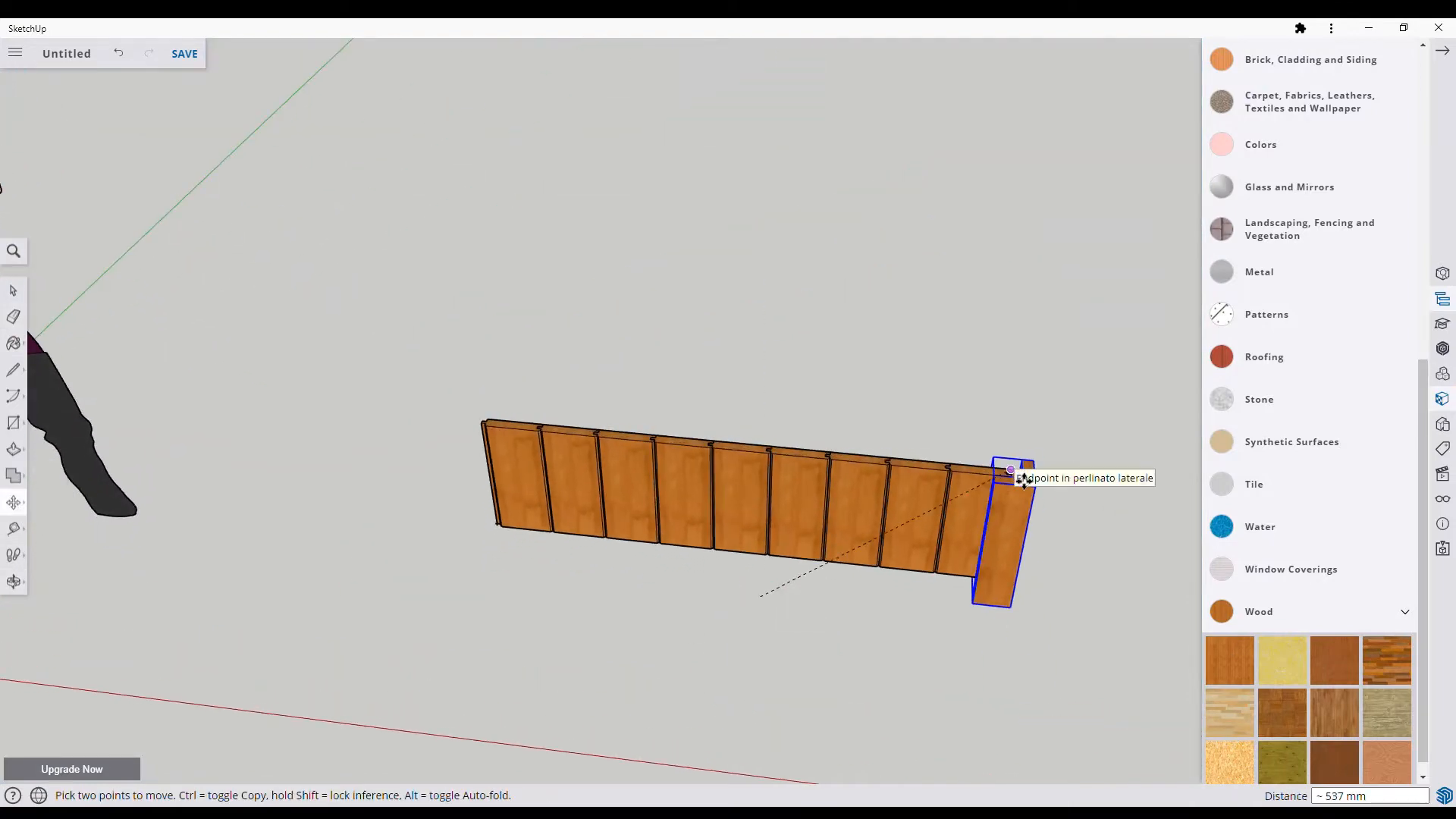
scroll(1021, 478, "up", 5)
left_click(14, 581)
scroll(1008, 530, "down", 5)
left_click_drag(1008, 530, 432, 151)
left_click_drag(419, 317, 536, 338, "shift")
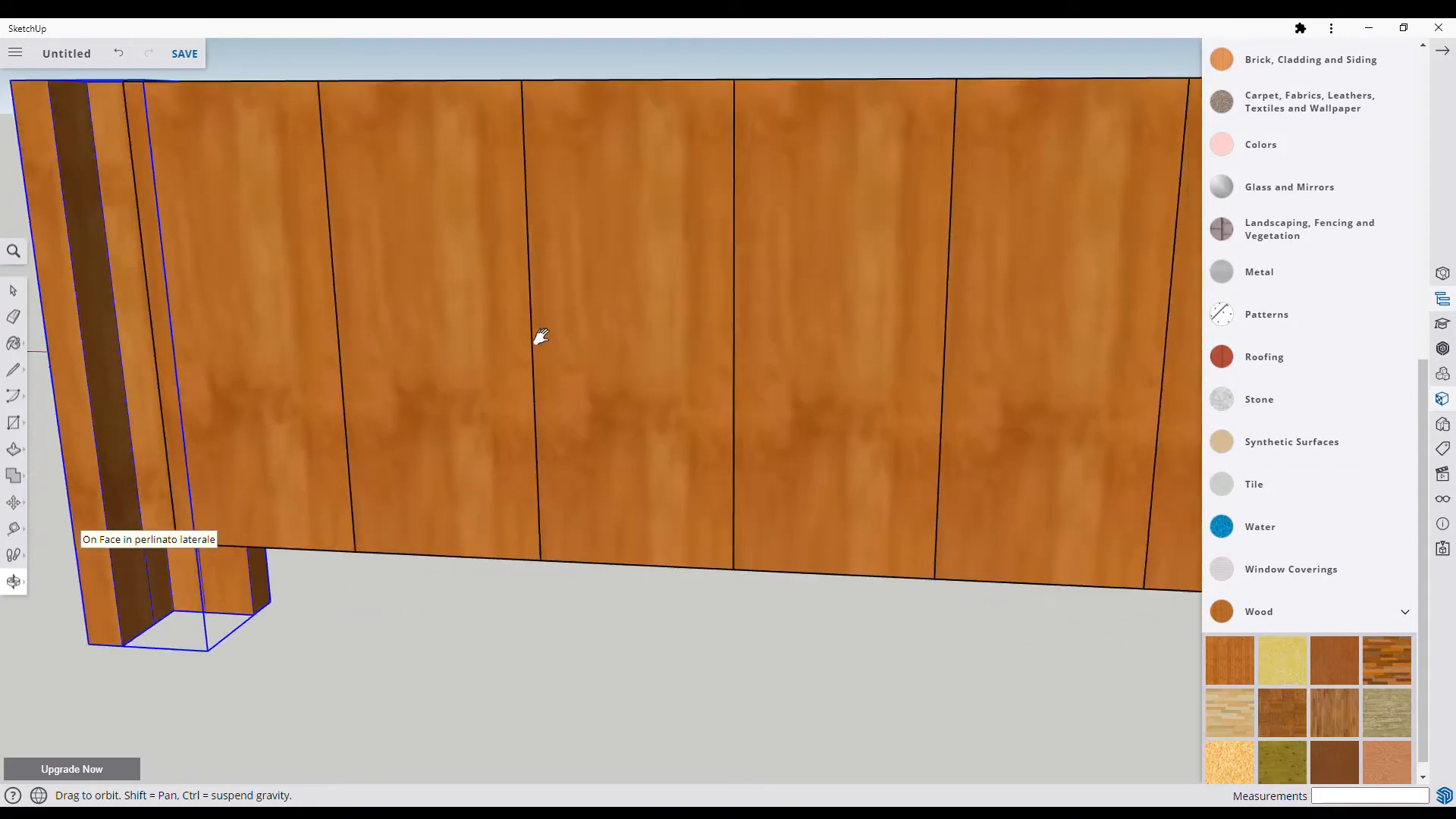
Step: Paste a copy of the corner post beyond the wall's tongued end, flip it along the component's green axis and rotate it 90°
scroll(536, 338, "down", 5)
left_click_drag(754, 367, 675, 409)
left_click_drag(675, 409, 509, 464, "shift")
left_click(14, 291)
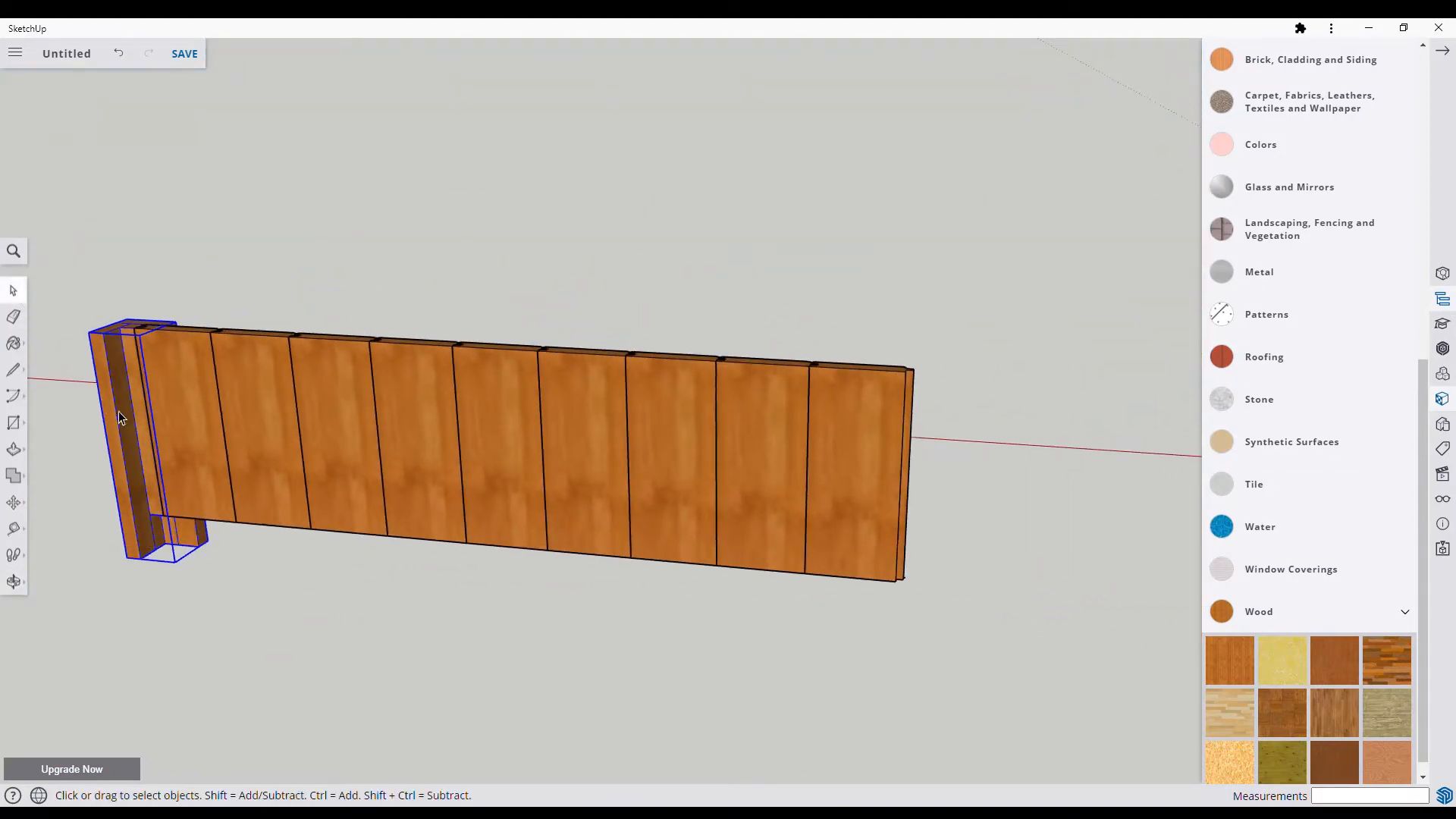
key("ctrl+c")
key("ctrl+v")
left_click(1040, 692)
right_click(1016, 592)
mouse_move(1072, 725)
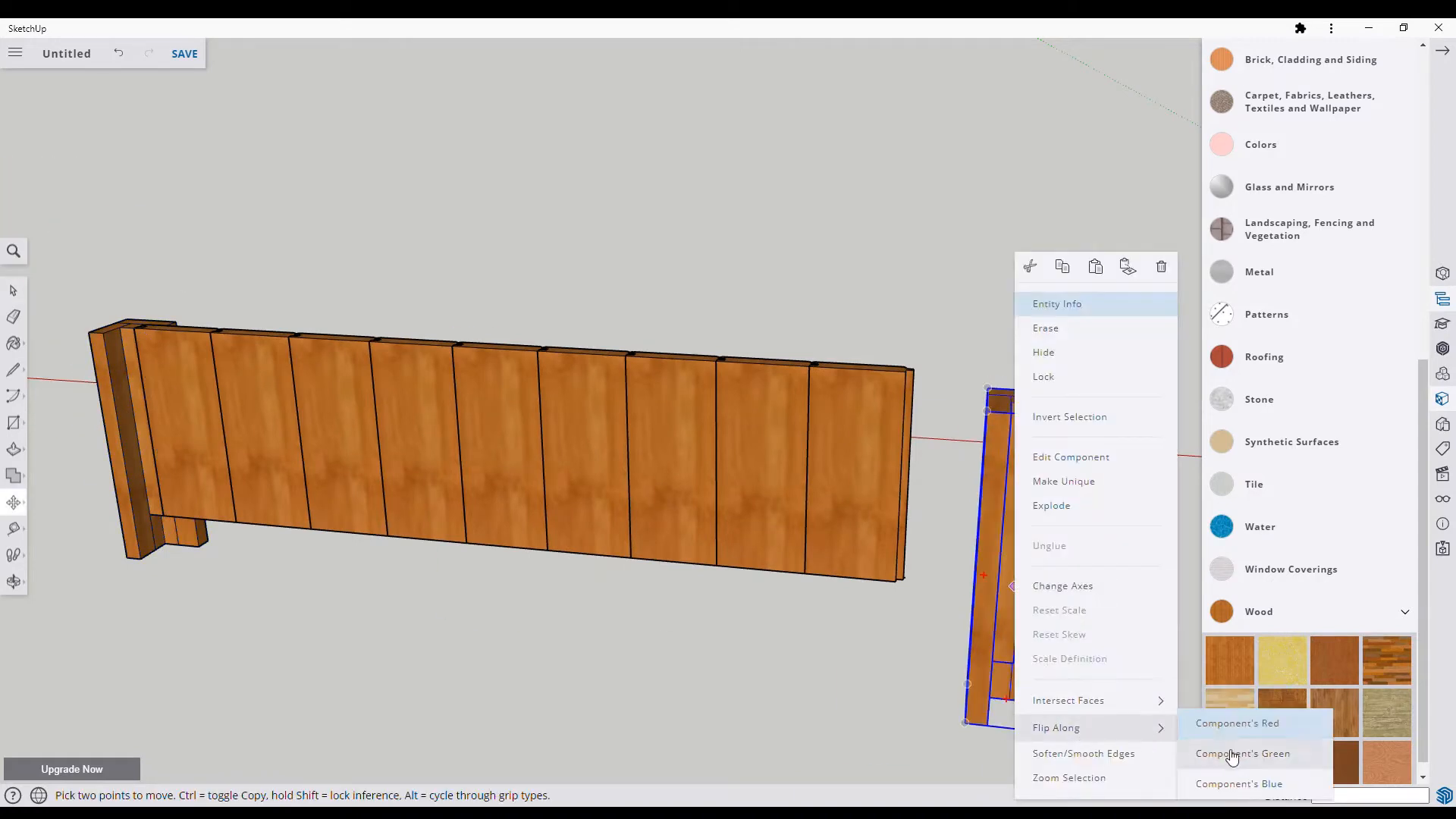
left_click(1234, 756)
left_click(1040, 427)
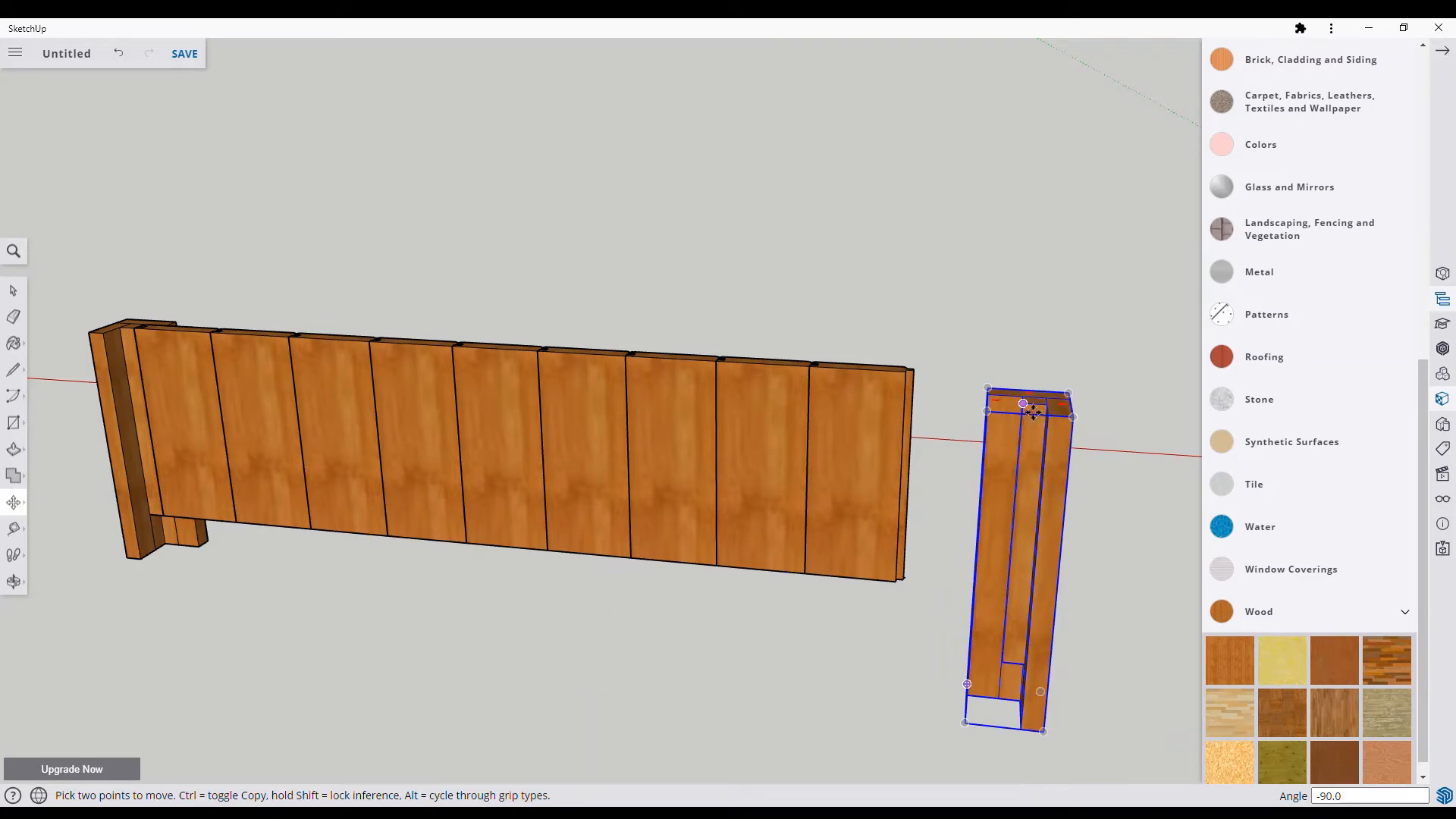
Step: Move the flipped post onto the tongued end of the wall, seating its inner notch against the last board
left_click(1033, 411)
scroll(913, 367, "up", 5)
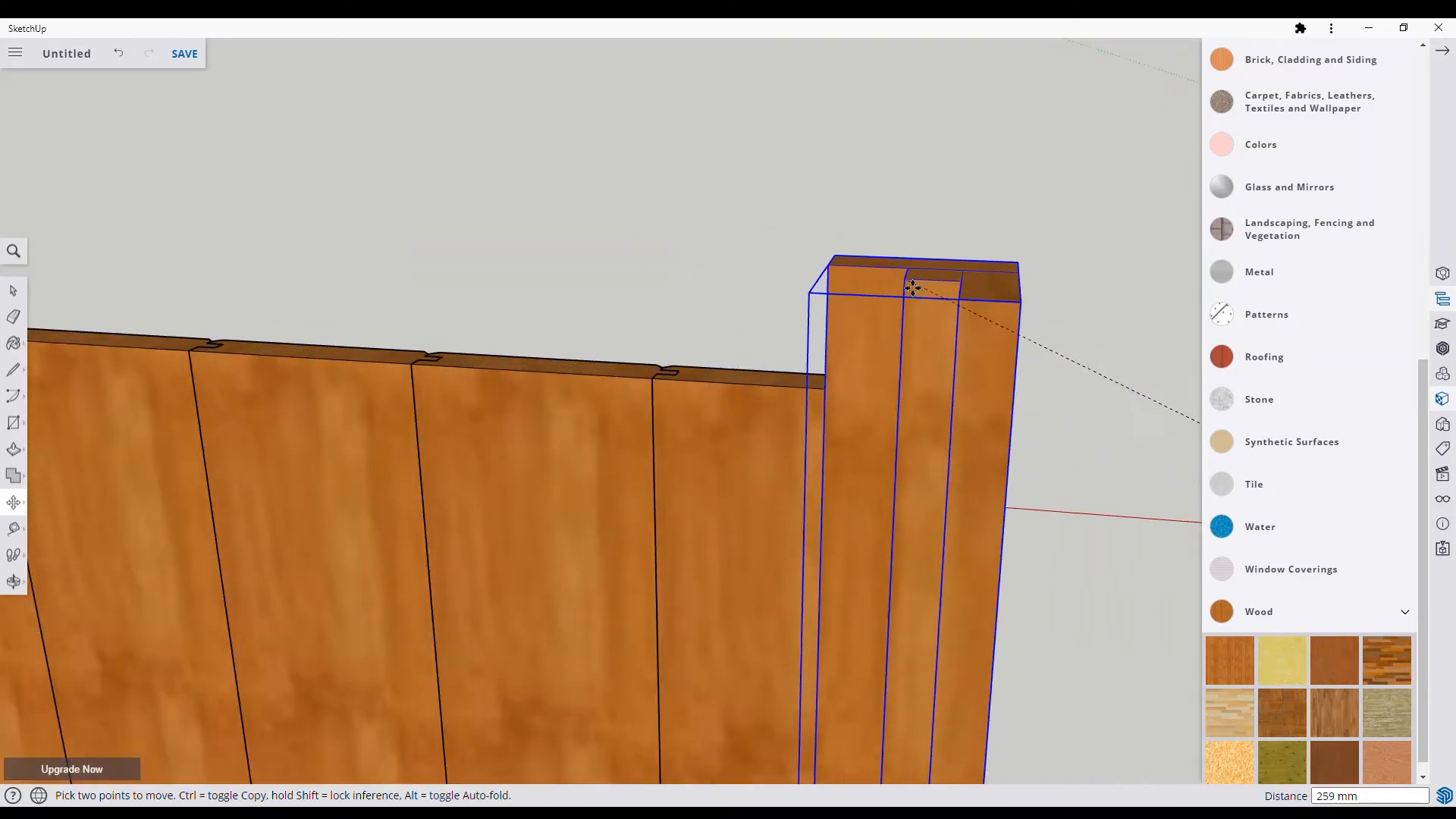
right_click(855, 260)
scroll(1014, 478, "down", 8)
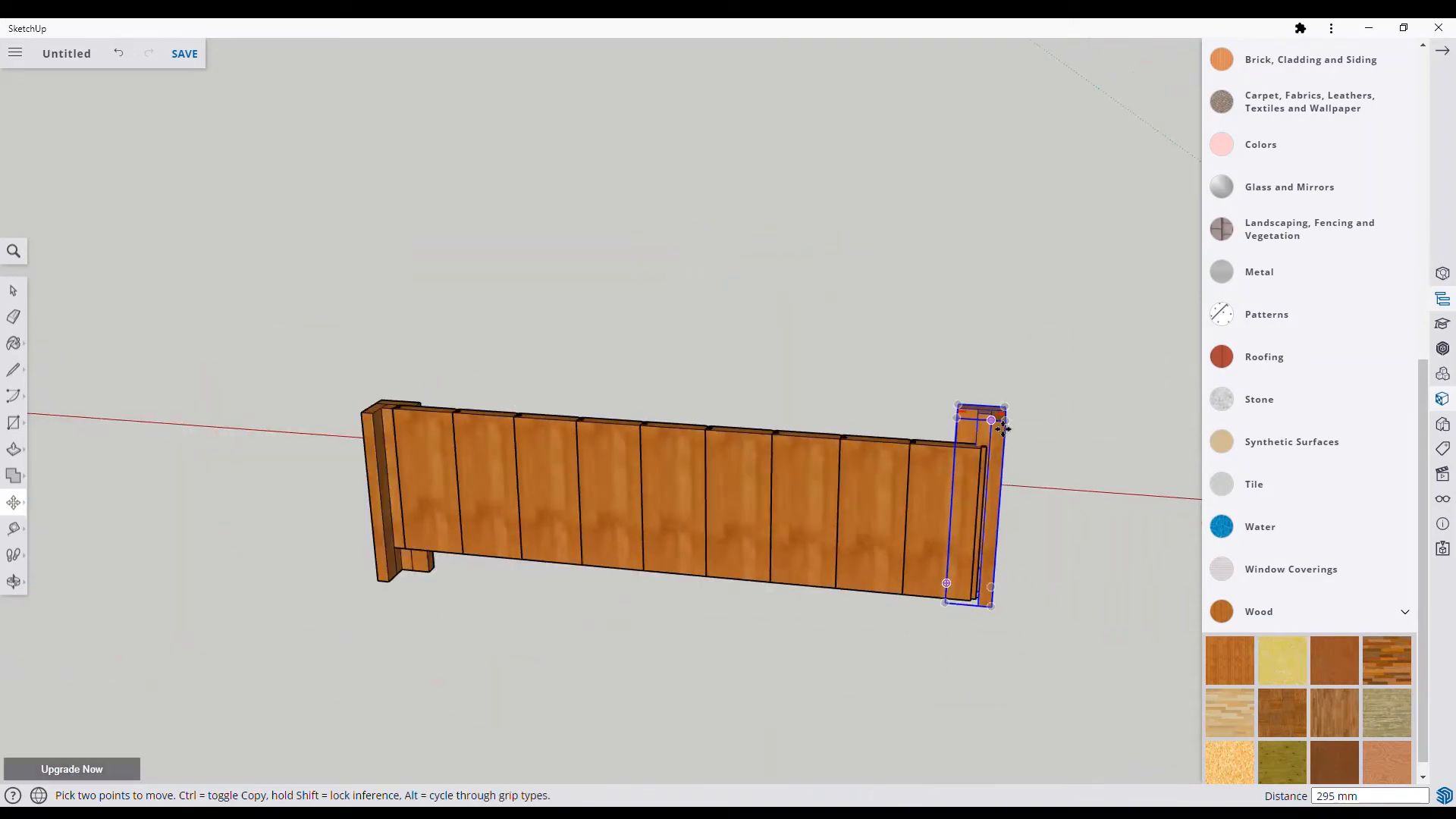
left_click(1002, 429)
scroll(992, 472, "up", 5)
key("o")
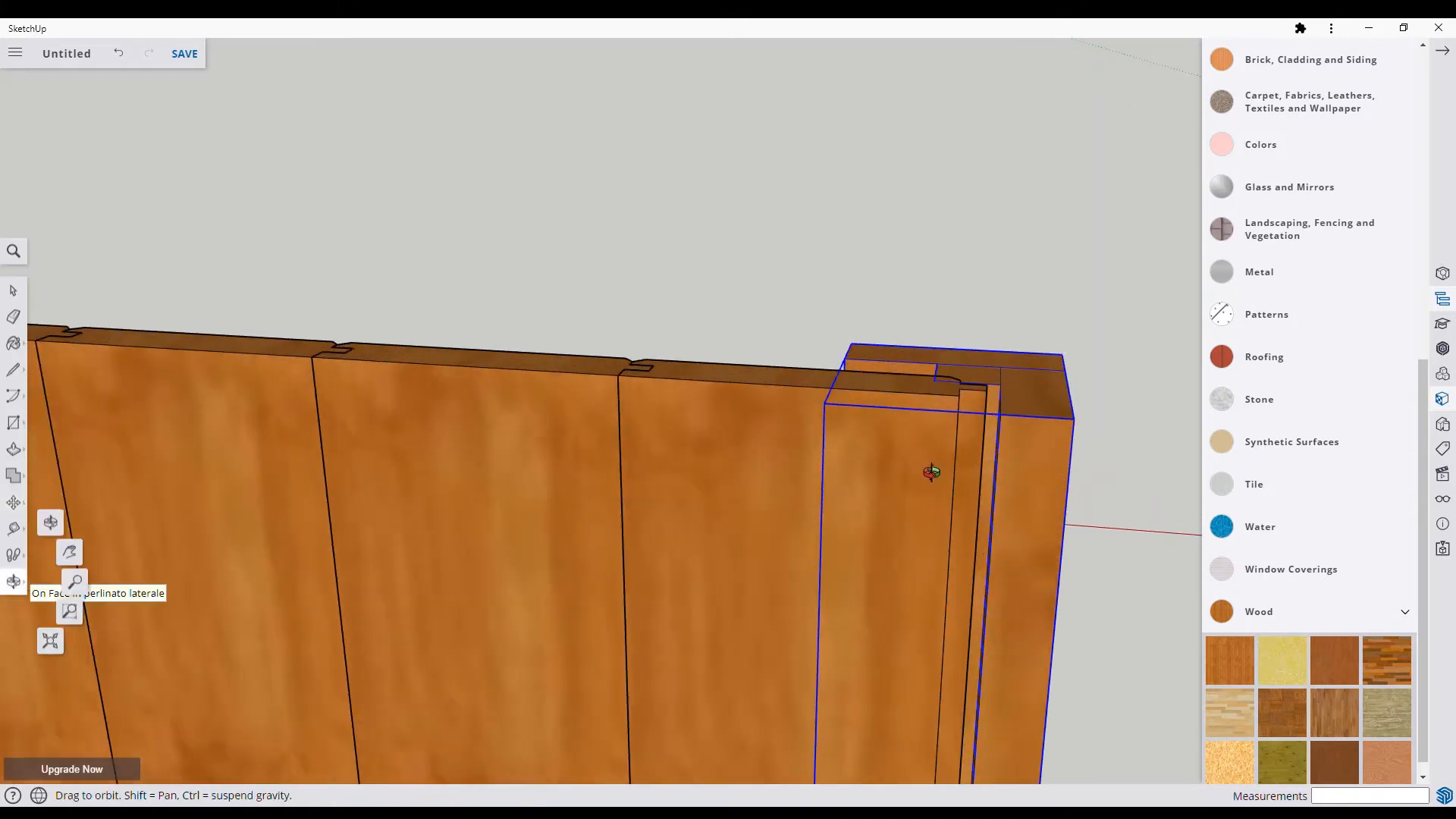
left_click_drag(931, 472, 757, 602)
key("m")
left_click(669, 583)
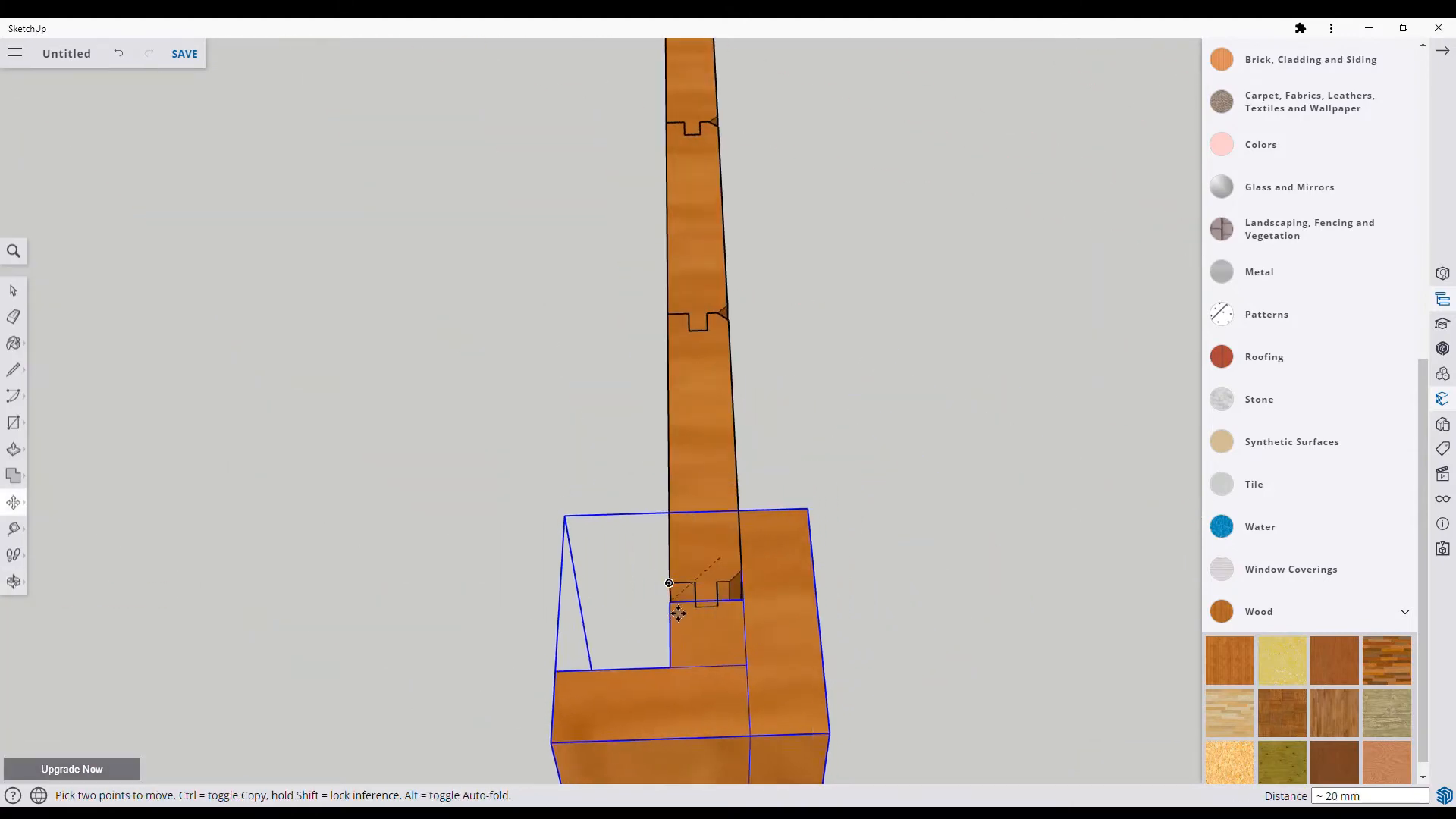
left_click(687, 615)
scroll(705, 611, "up", 4)
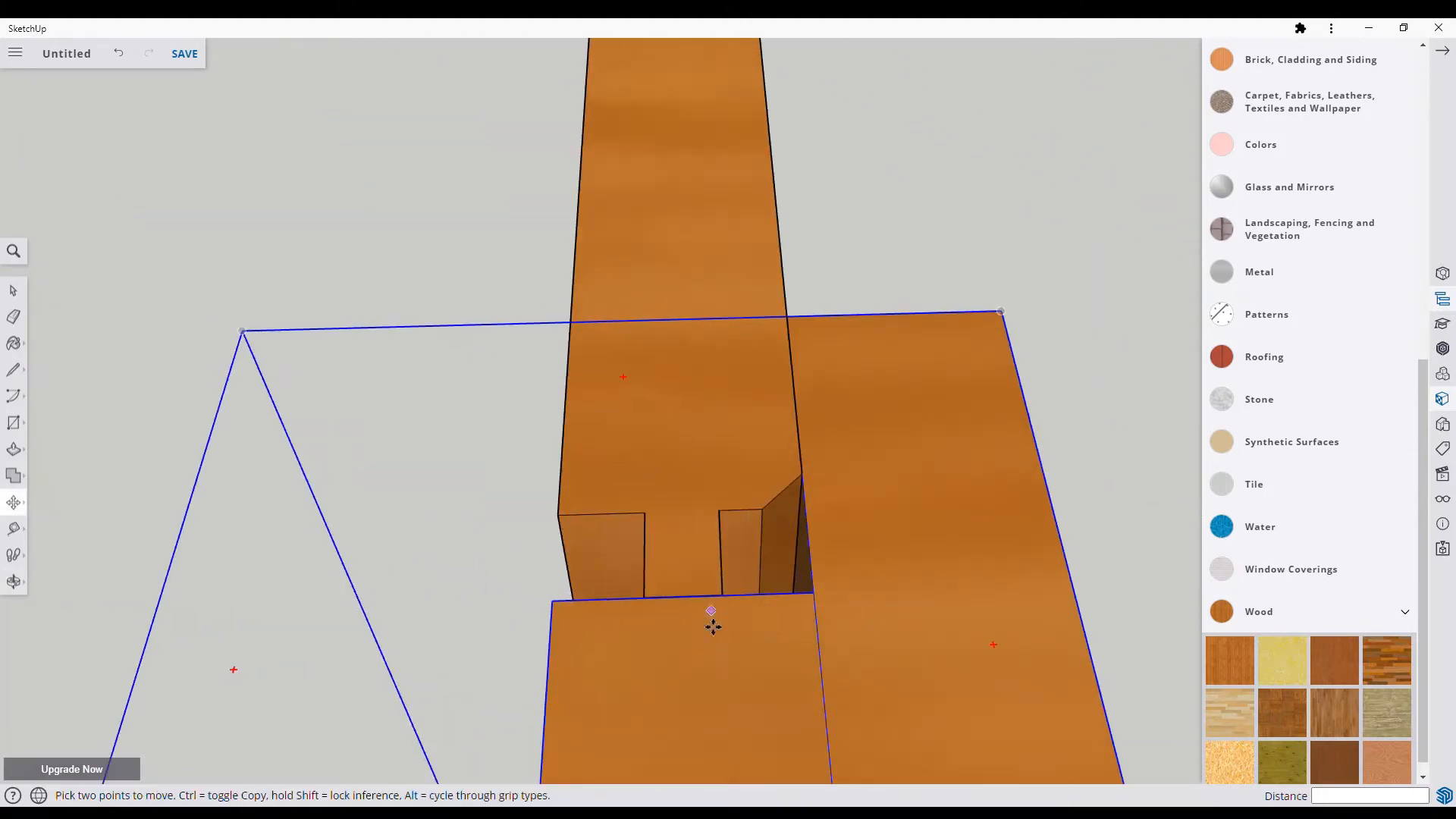
Step: Draw a 40 × 20 mm rectangle at the top of the post's inner side and extrude it along the boards to the opposite post
key("o")
left_click_drag(825, 657, 56, 588)
scroll(1134, 601, "down", 6)
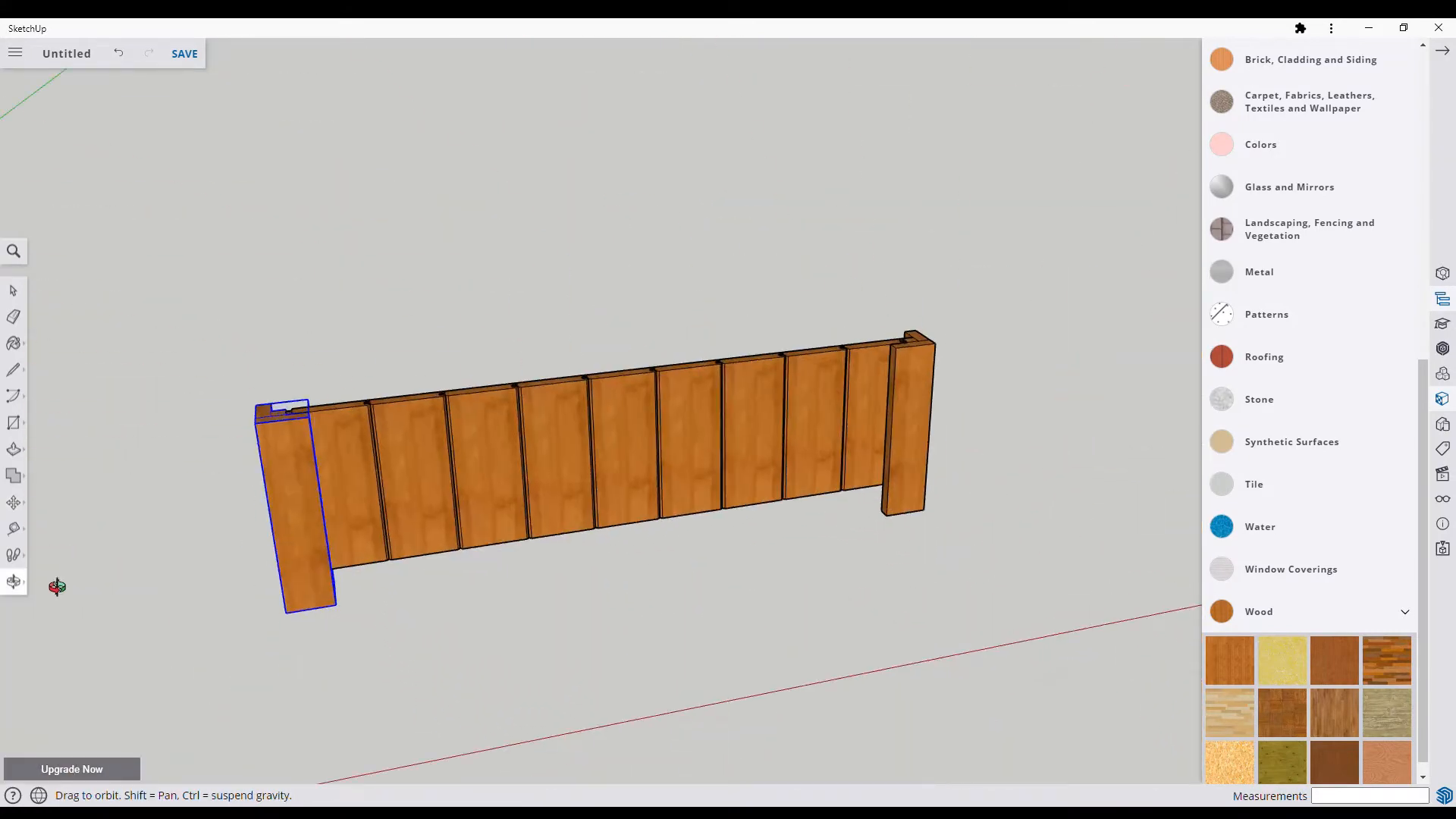
left_click(17, 423)
scroll(901, 340, "up", 3)
left_click(902, 337)
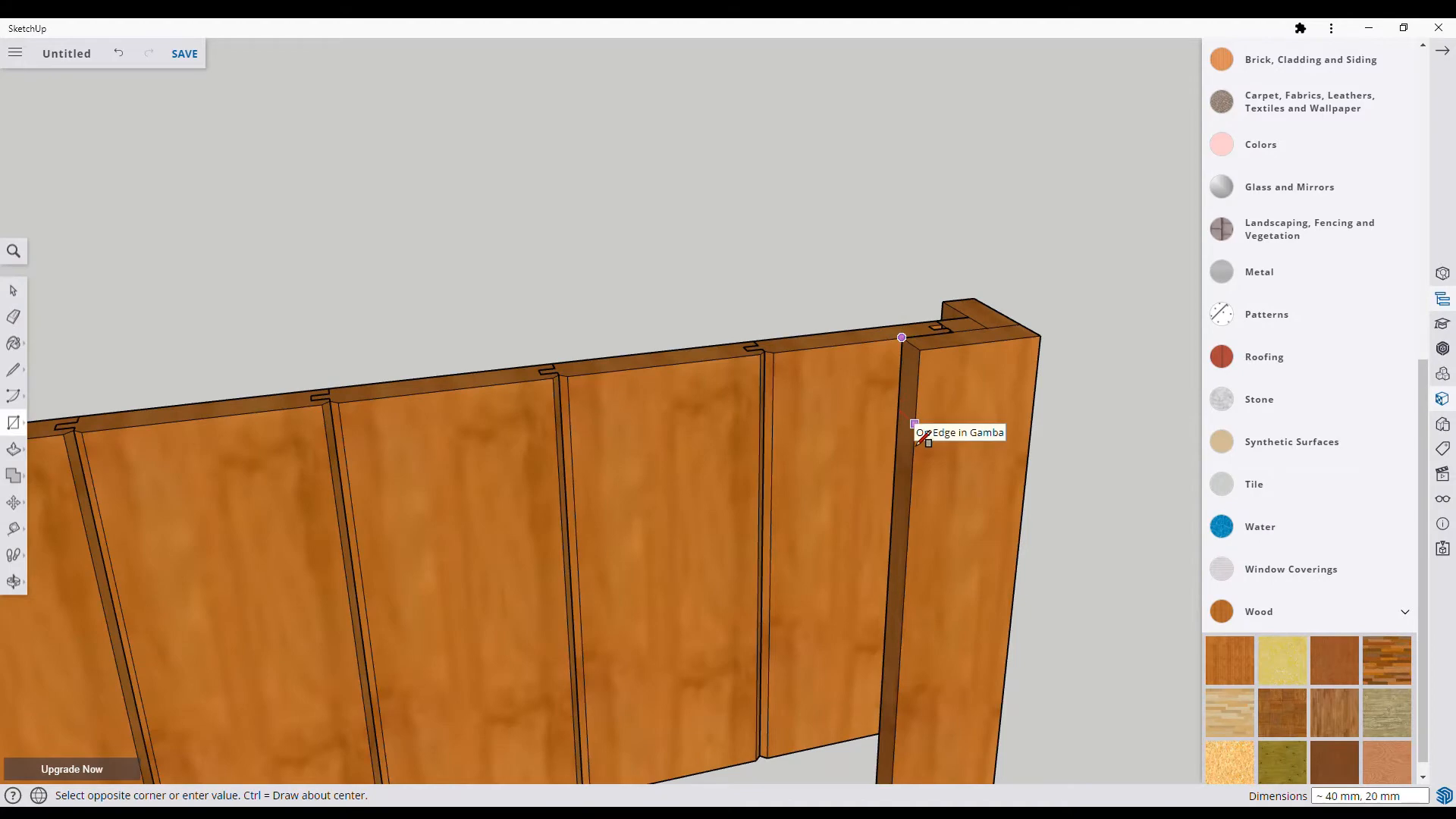
left_click(14, 449)
scroll(1050, 487, "down", 5)
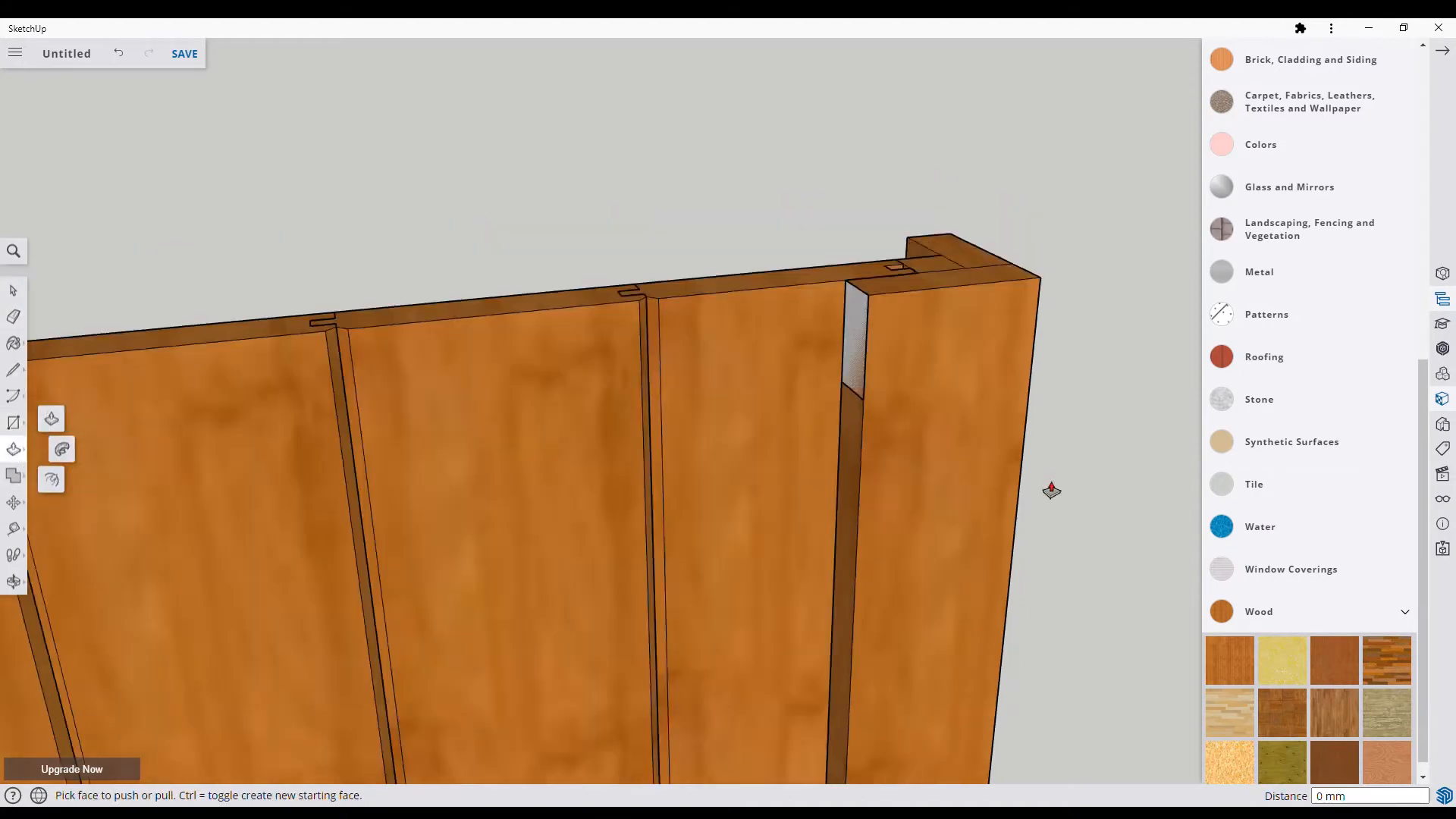
Step: Turn the rail into a component named "listello laterale" and paint it with the boards' wood material
left_click(528, 523)
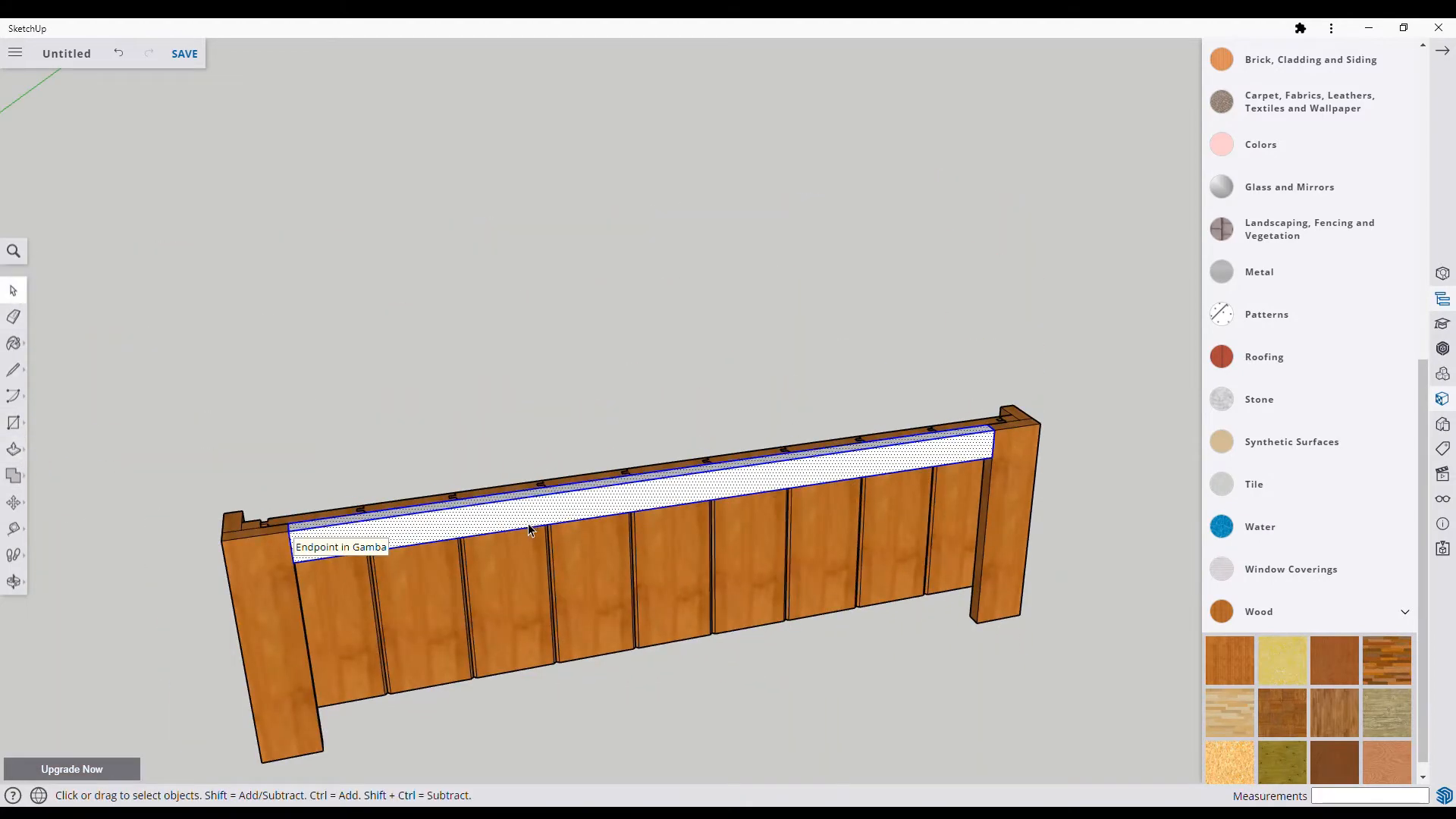
right_click(528, 523)
left_click(599, 603)
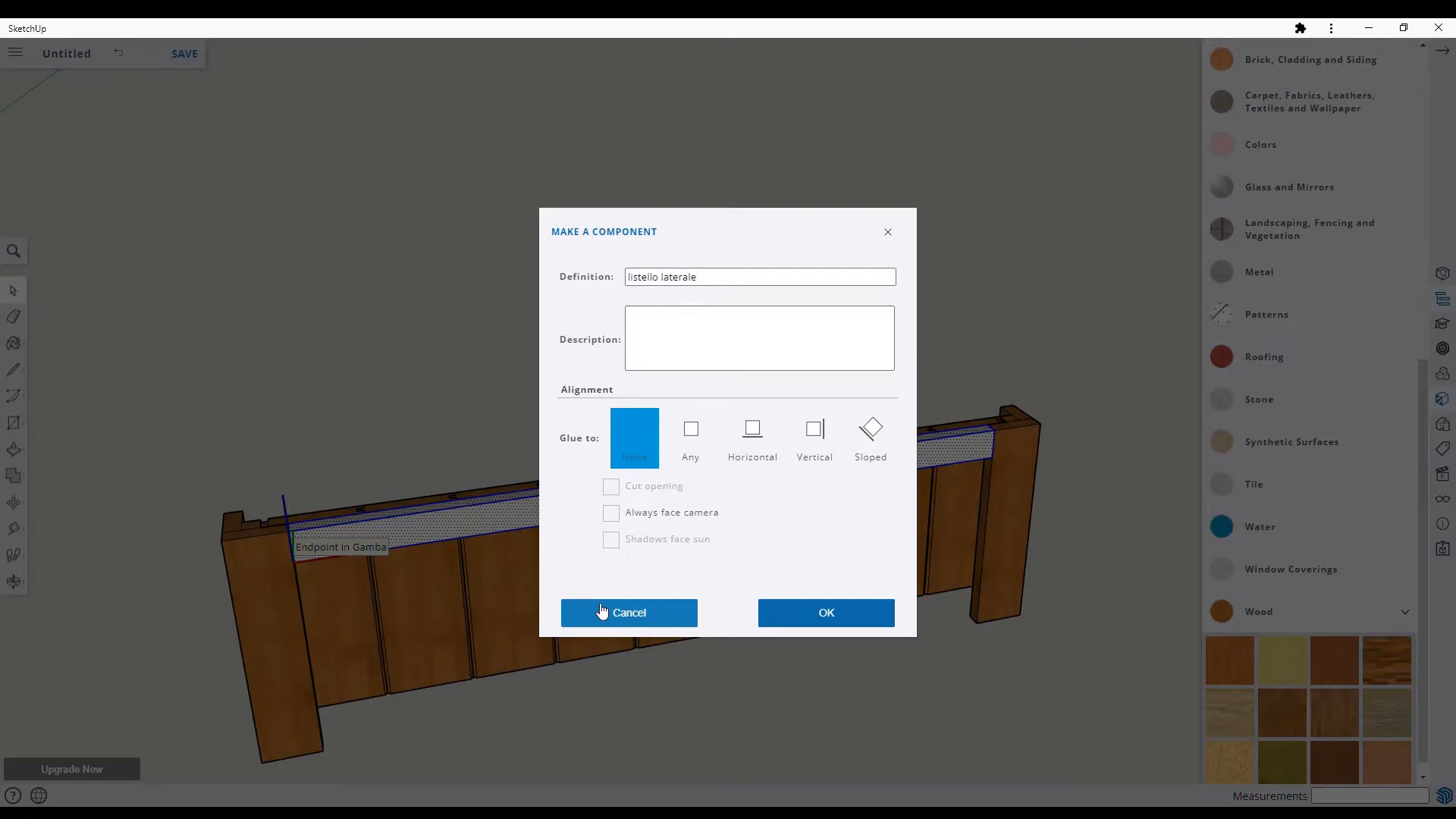
left_click(601, 610)
left_click(1207, 666)
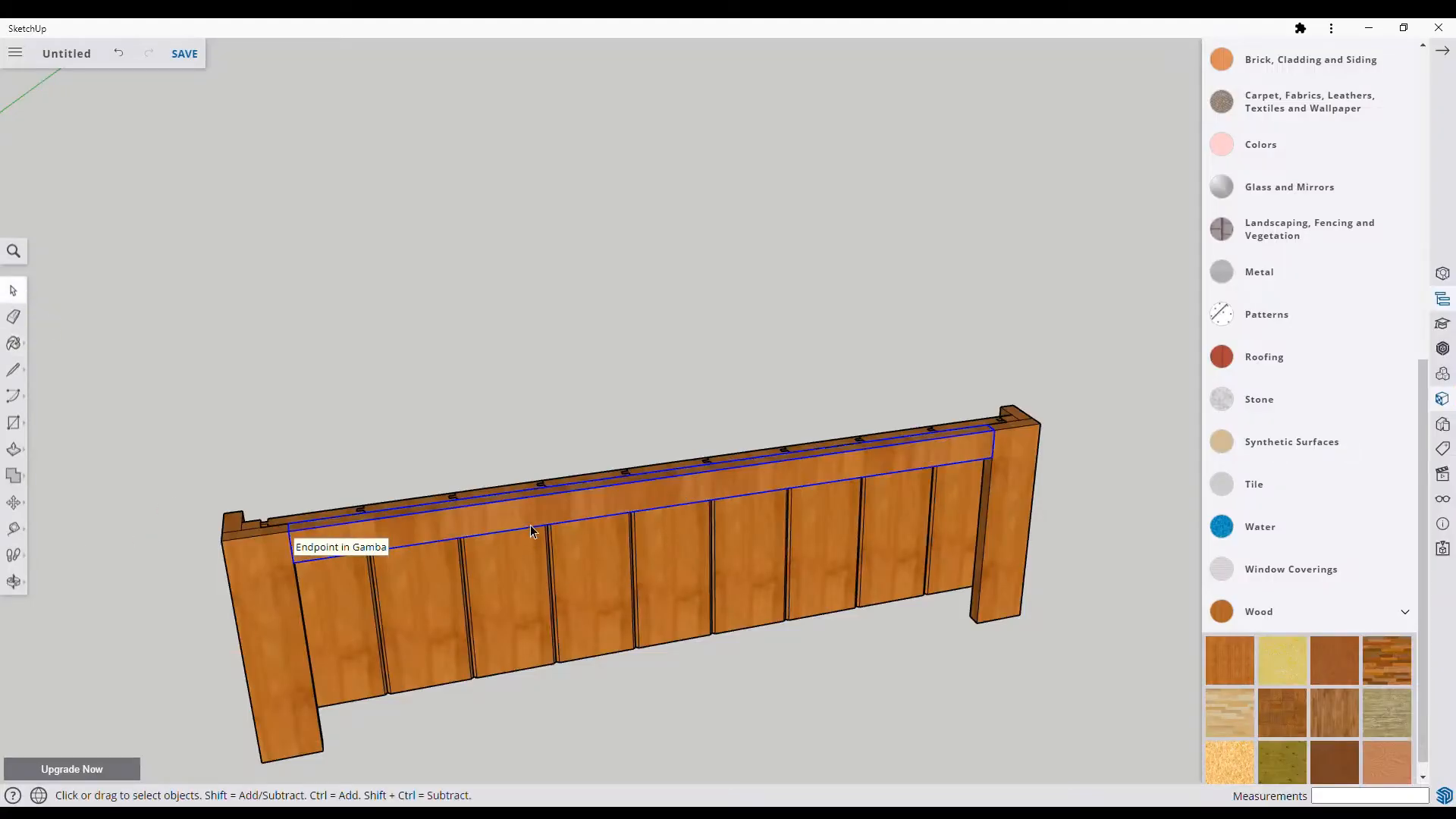
Step: Paste a copy of the rail between the posts and align it with the lower edge of the boards on the wall's outer face
key("ctrl+v")
left_click(326, 717)
middle_click_drag(311, 742, 250, 621)
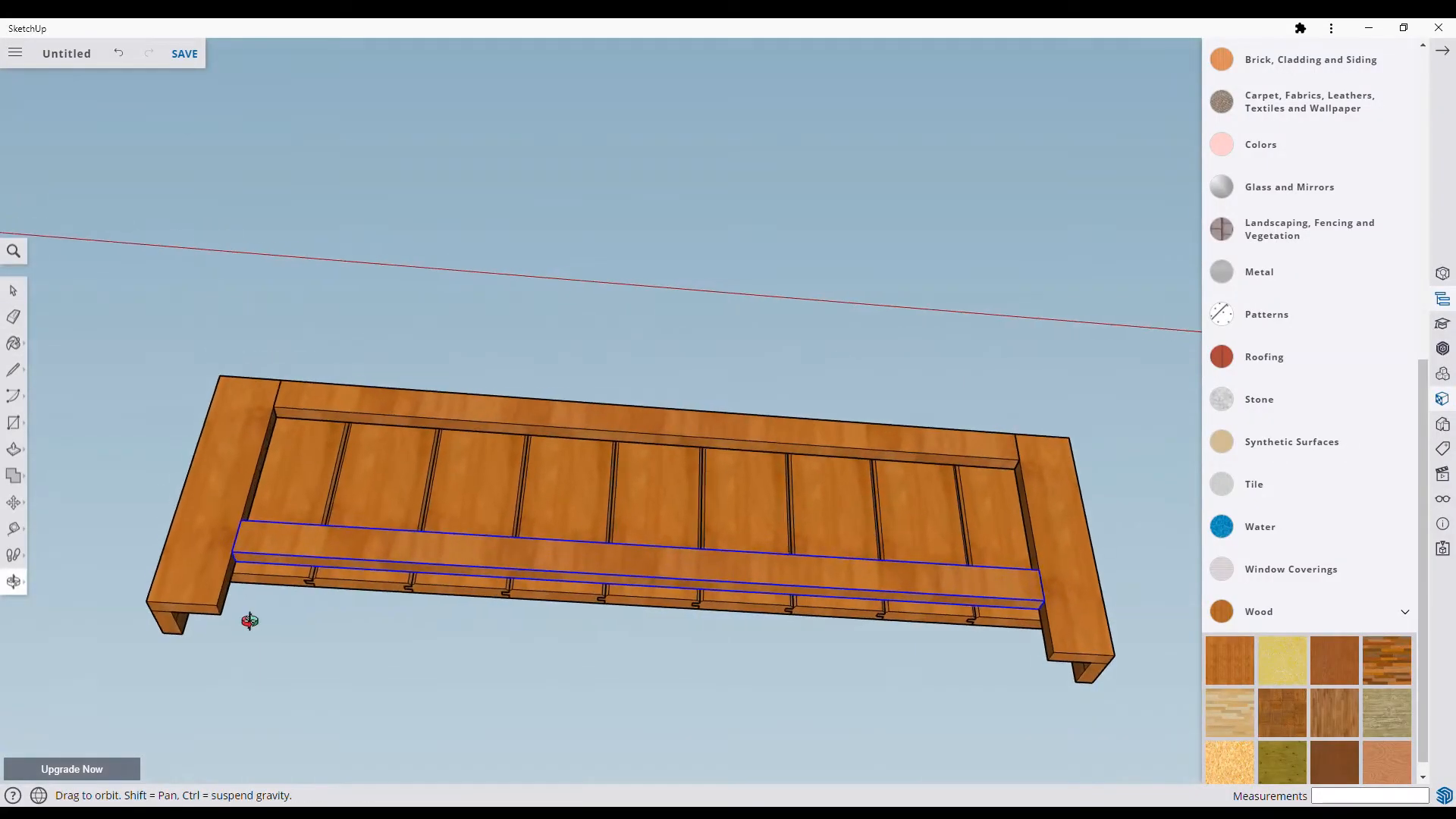
left_click(236, 562)
Step: Paste another copy of the rail along the lower edge of the boards on the wall's inner face
middle_click_drag(209, 549, 756, 464)
key("ctrl+v")
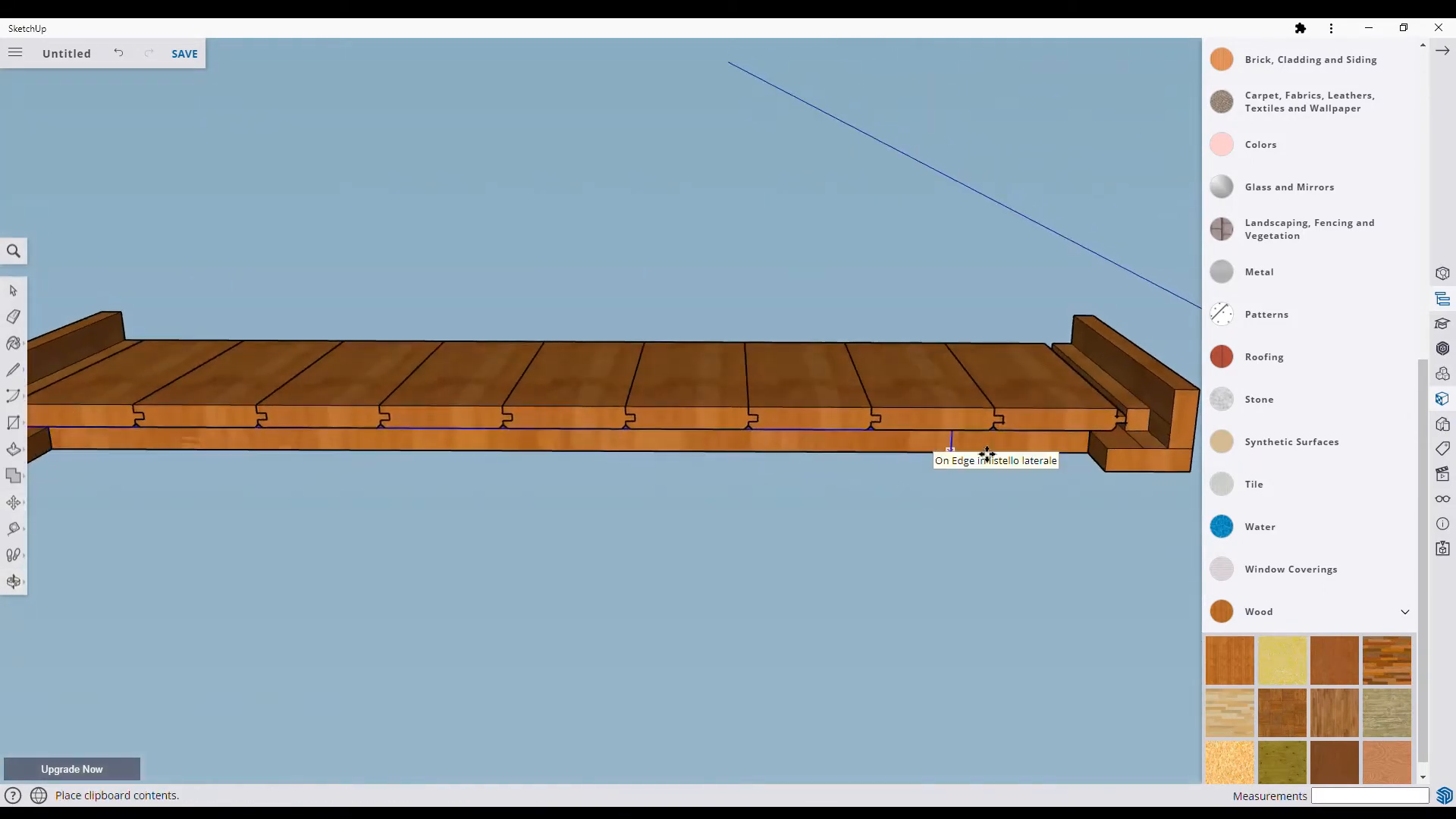
left_click(1092, 408)
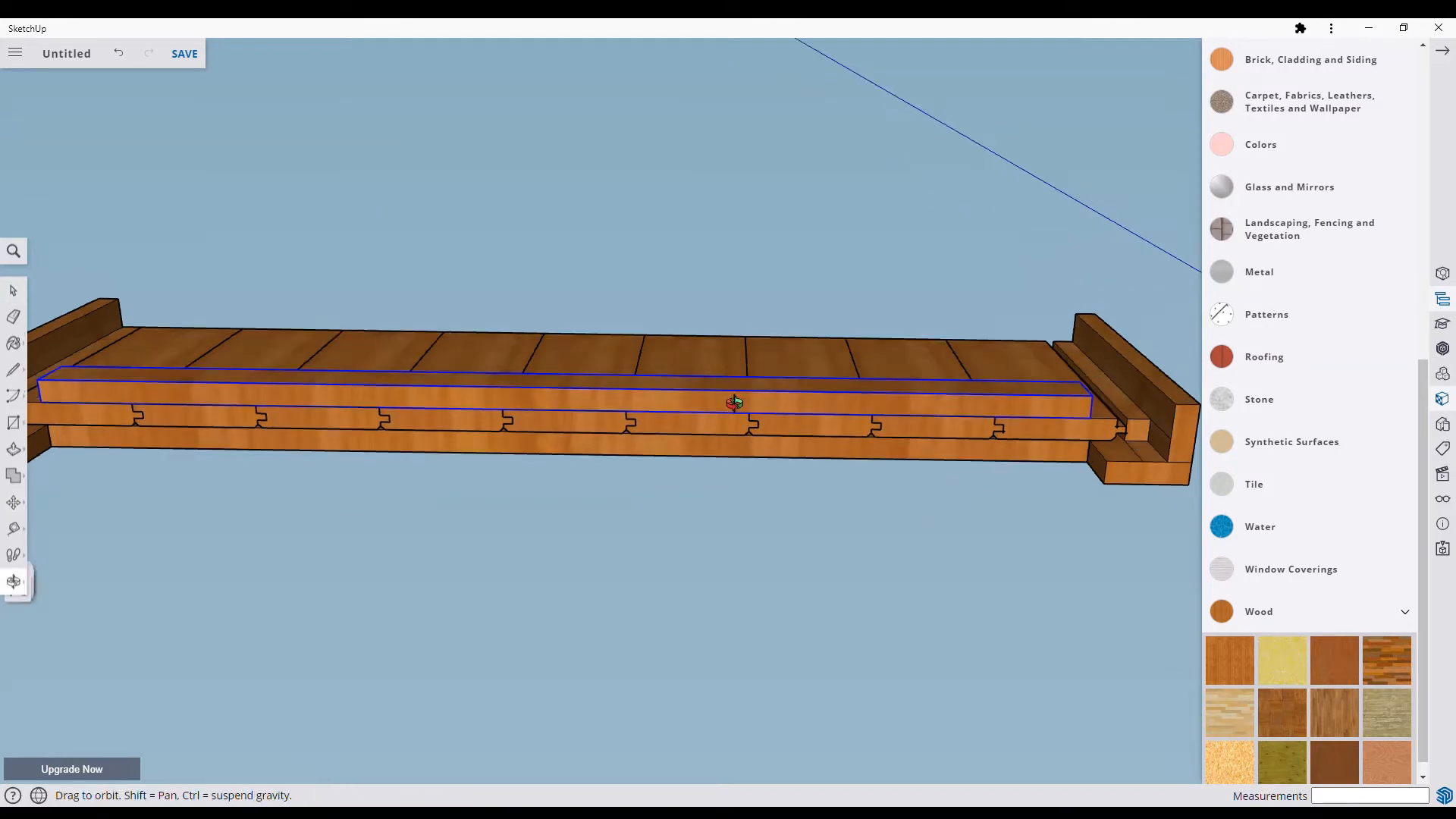
Step: Select all boards, posts and rails of the wall and combine them into one group
middle_click_drag(734, 403, 696, 546)
scroll(696, 546, "up", 1)
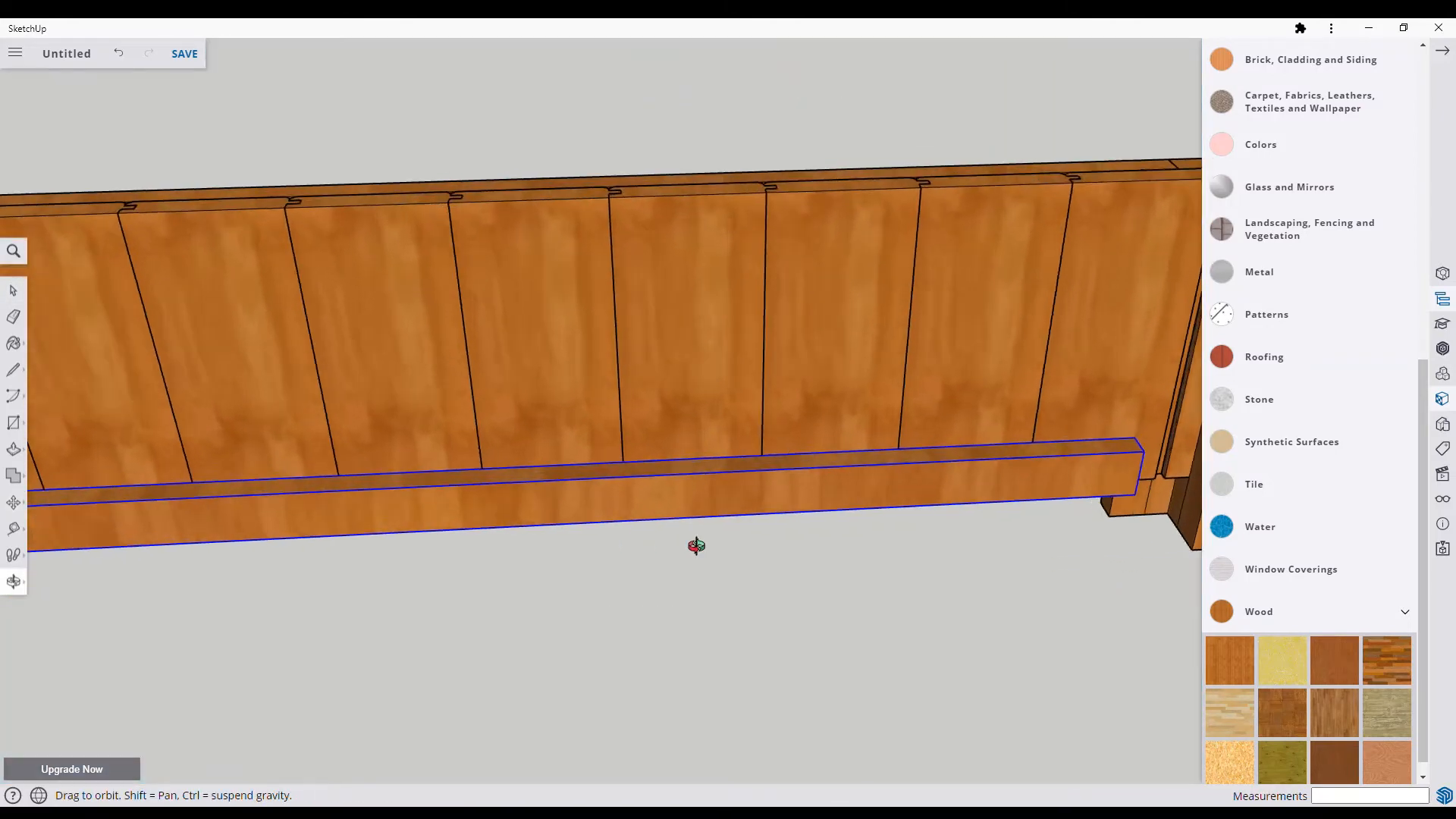
scroll(696, 546, "down", 4)
left_click_drag(288, 372, 1032, 591)
right_click(818, 478)
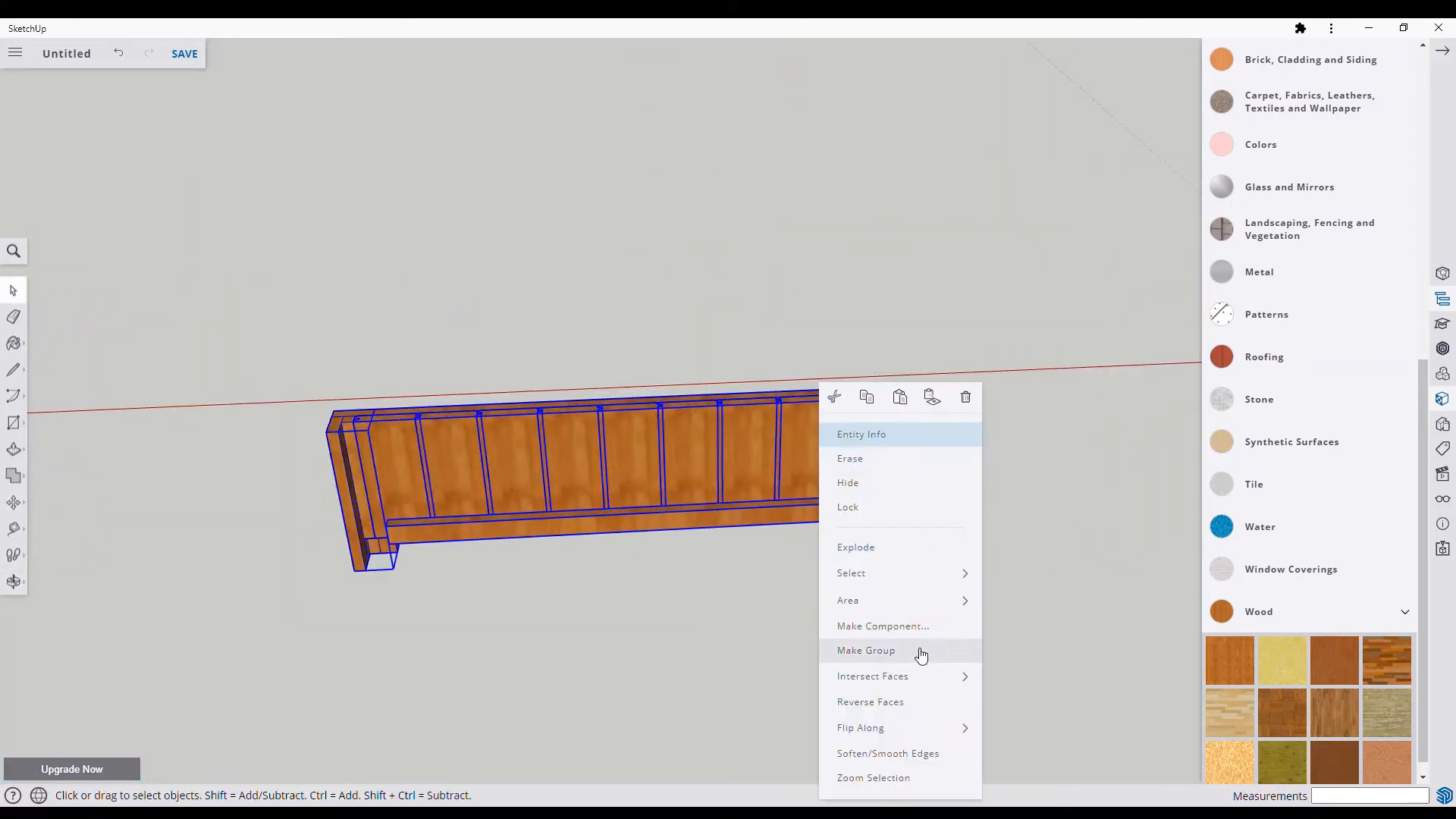
left_click(920, 652)
Step: Paste a copy of the wall group in front of the original and flip it front to back so the inner faces meet
key("ctrl+c")
key("ctrl+v")
left_click(1011, 729)
right_click(674, 662)
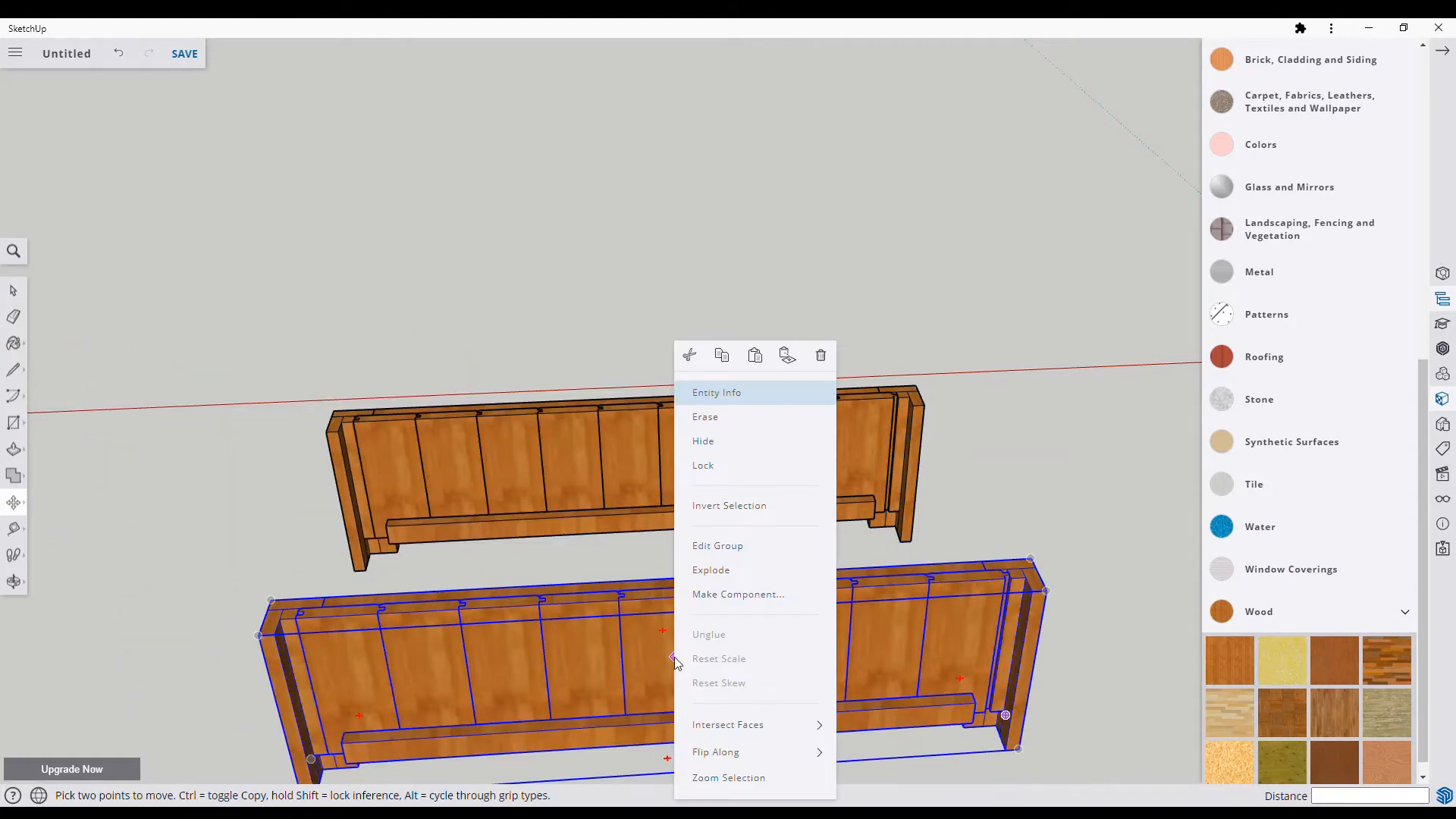
mouse_move(768, 752)
left_click(893, 759)
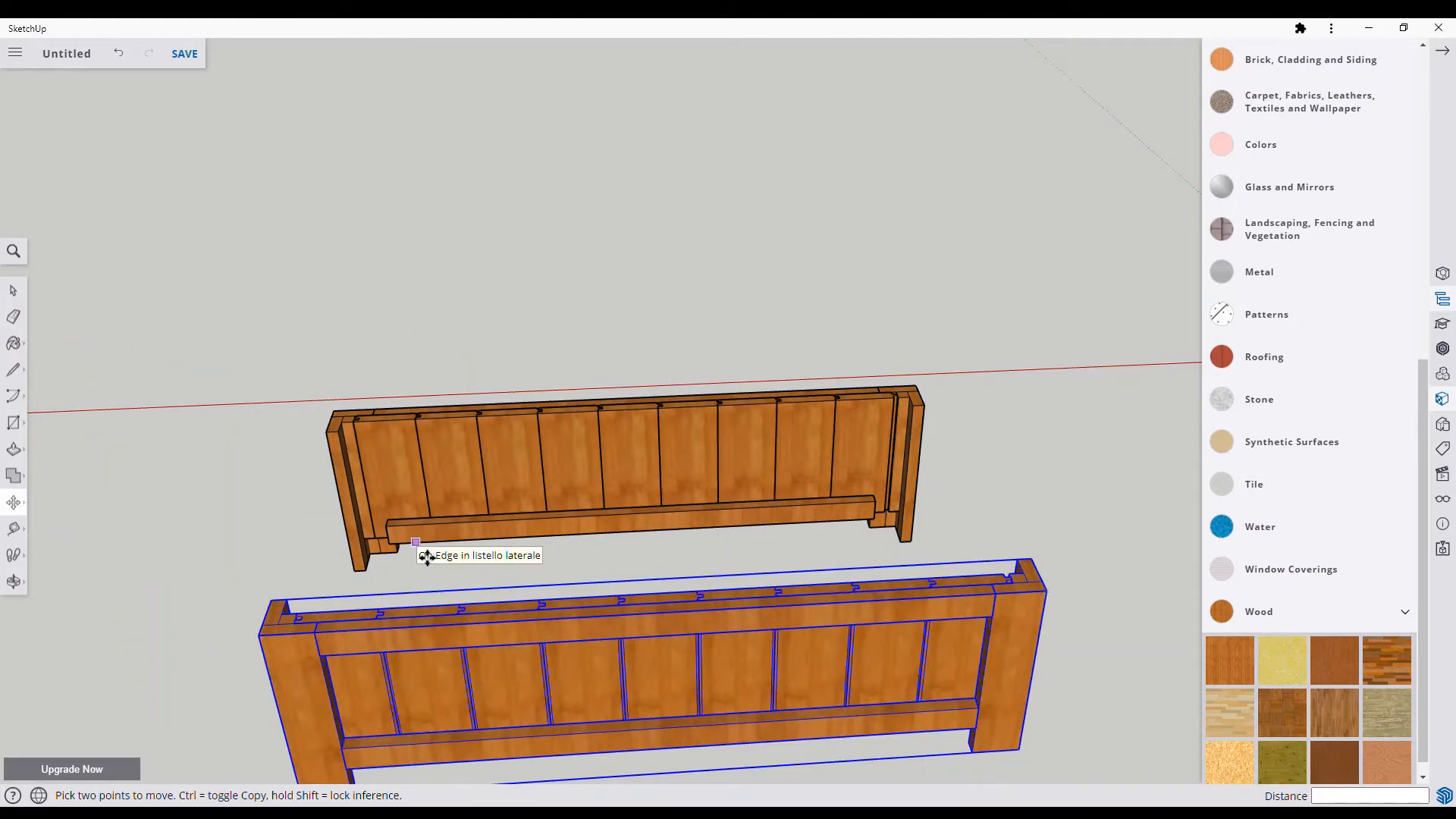
Step: Copy the two end boards from inside the rear wall group, paste them outside it and rotate them 90°
left_click(19, 590)
left_click_drag(712, 629, 986, 425)
left_click_drag(652, 197, 409, 383)
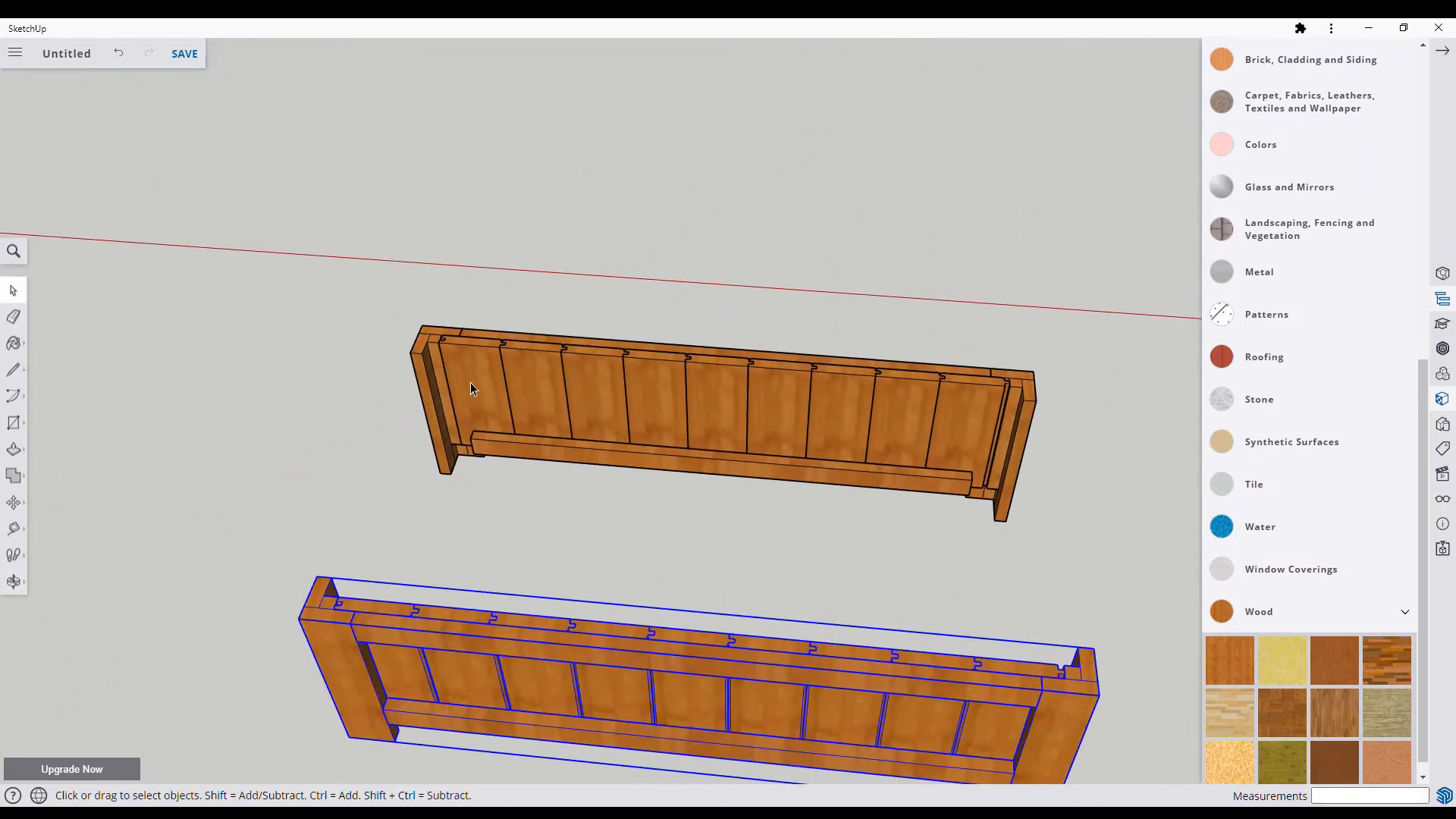
double_click(471, 390)
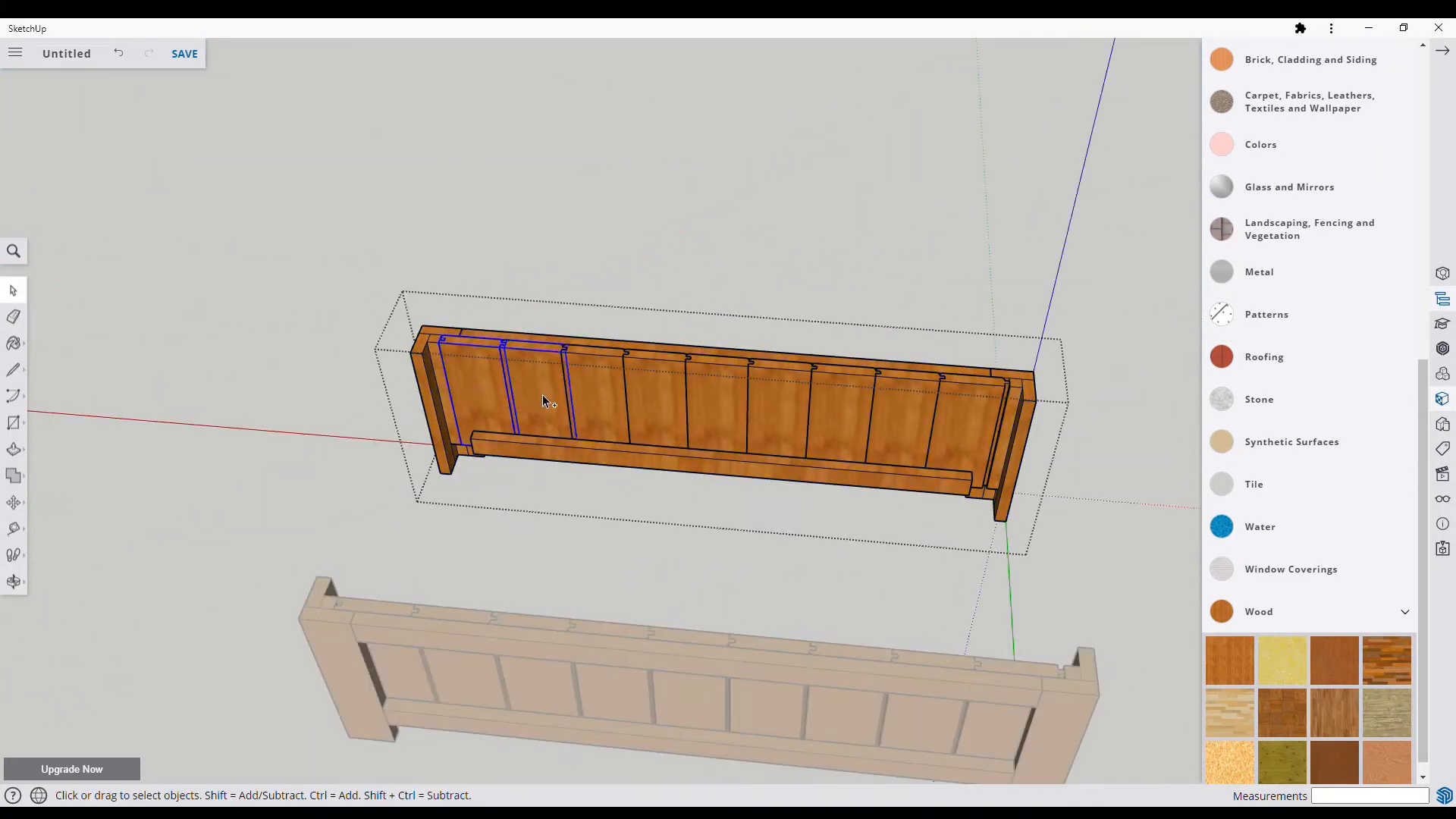
key("ctrl+c")
left_click(262, 394)
key("ctrl+v")
left_click(344, 430)
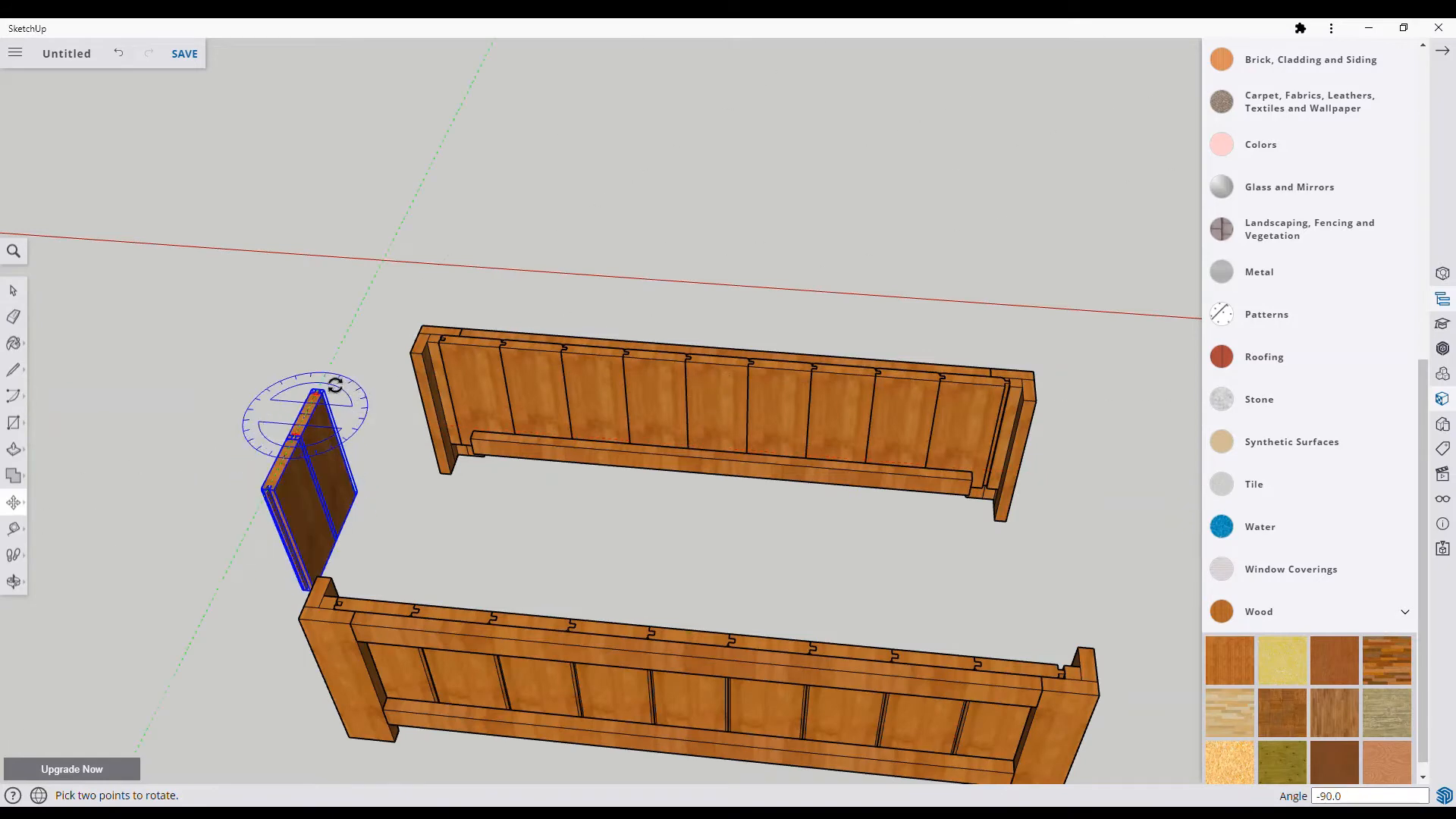
Step: Move the two rotated boards into the notch of the rear wall's corner post to start the short end wall
left_click(322, 402)
scroll(326, 402, "up", 5)
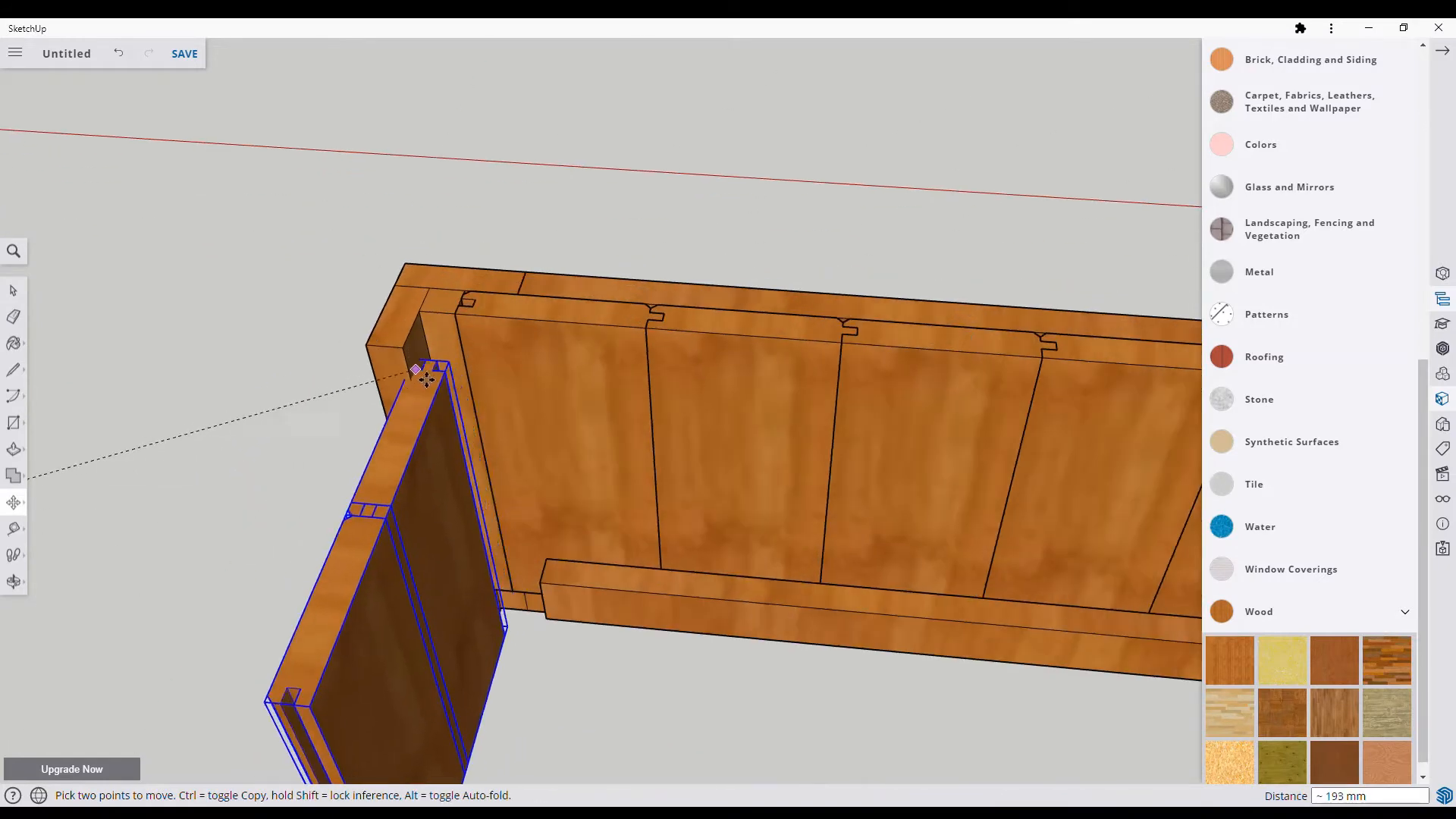
middle_click_drag(68, 586, 686, 709)
left_click(677, 709)
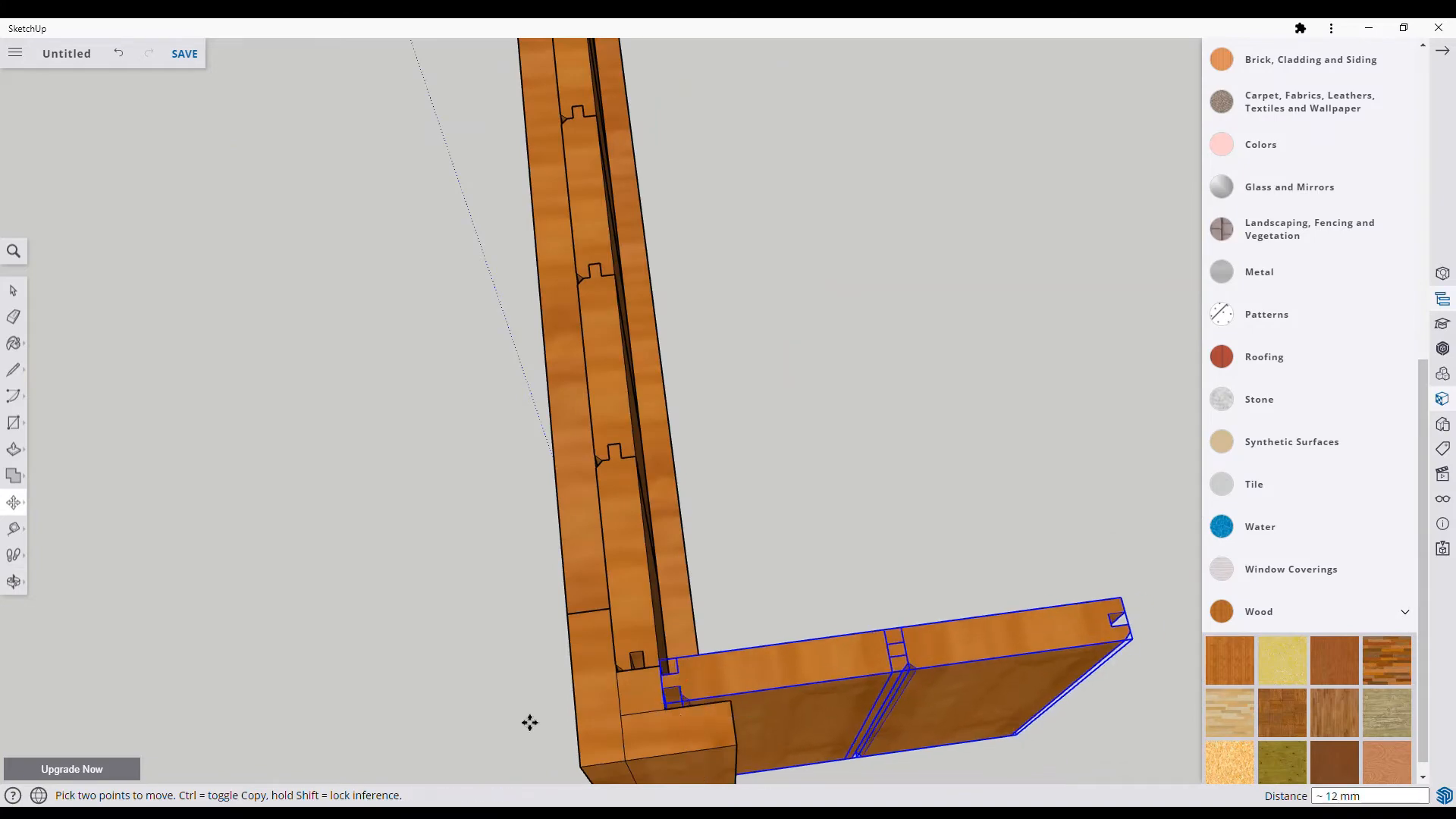
middle_click_drag(72, 581, 607, 377)
left_click(502, 423)
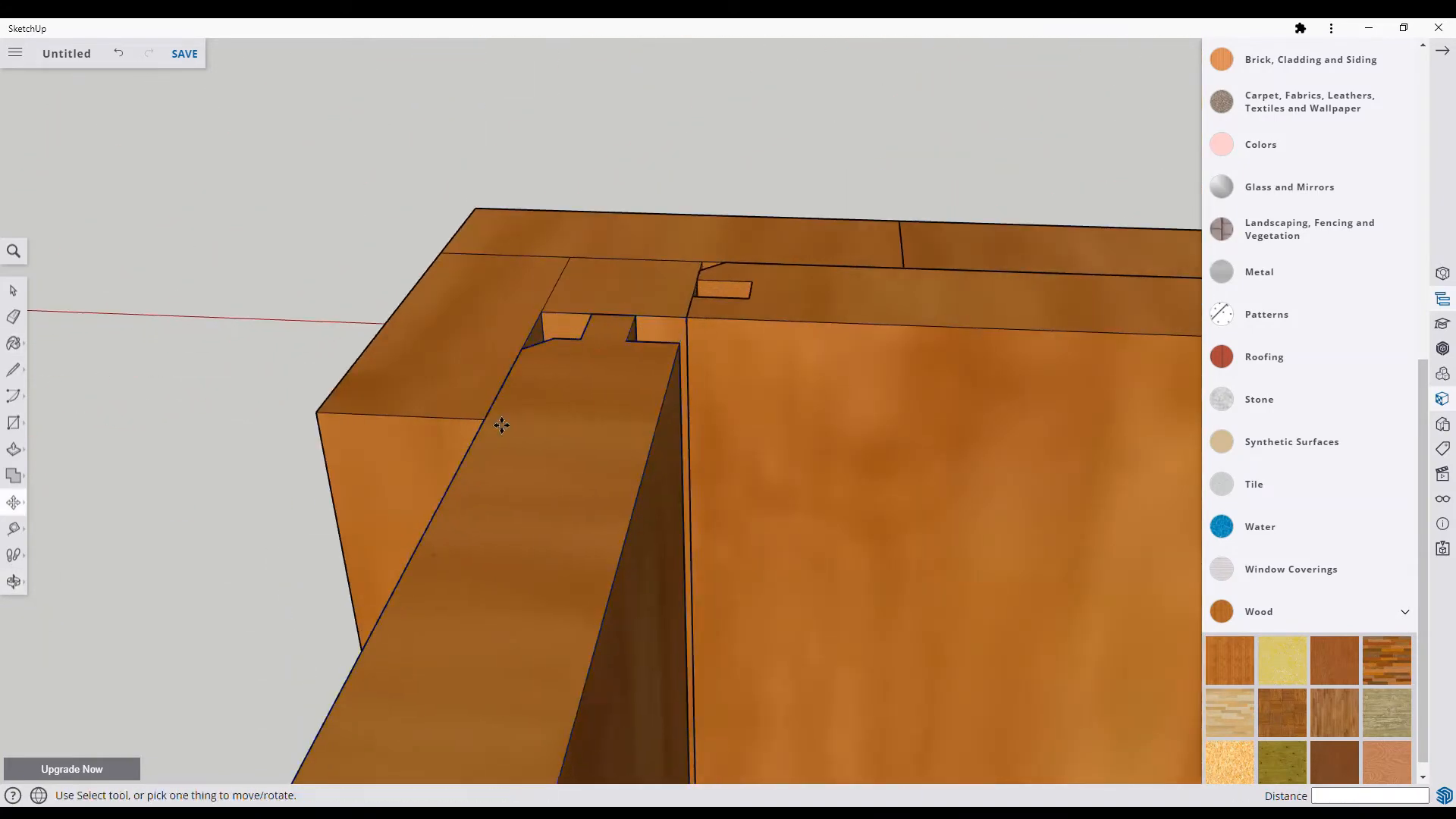
Step: Move the front wall group against the short end wall so its corner post receives the free end of the two boards
scroll(526, 425, "down", 7)
left_click(437, 667)
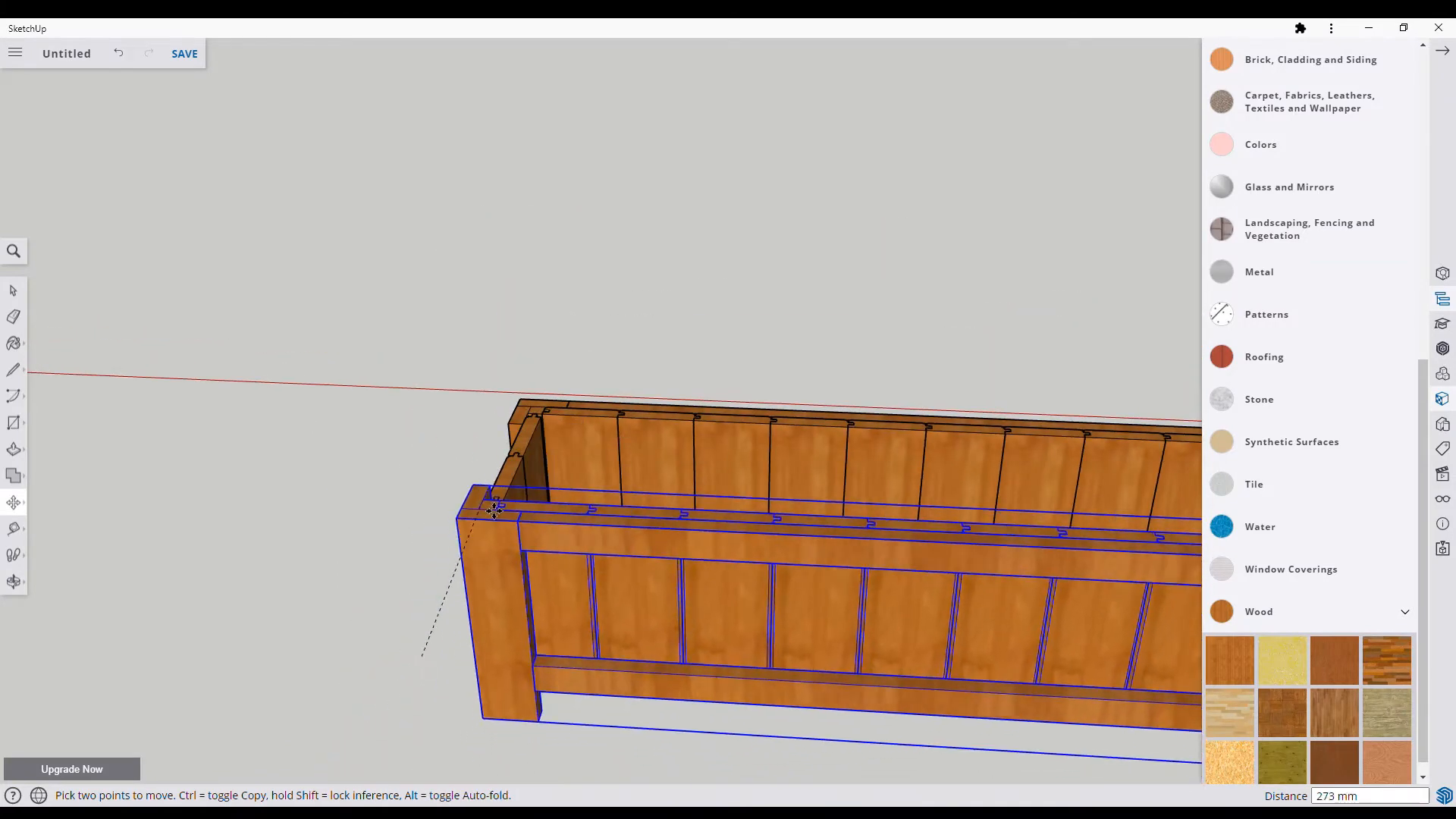
left_click(498, 499)
scroll(498, 497, "down", 2)
scroll(497, 498, "up", 7)
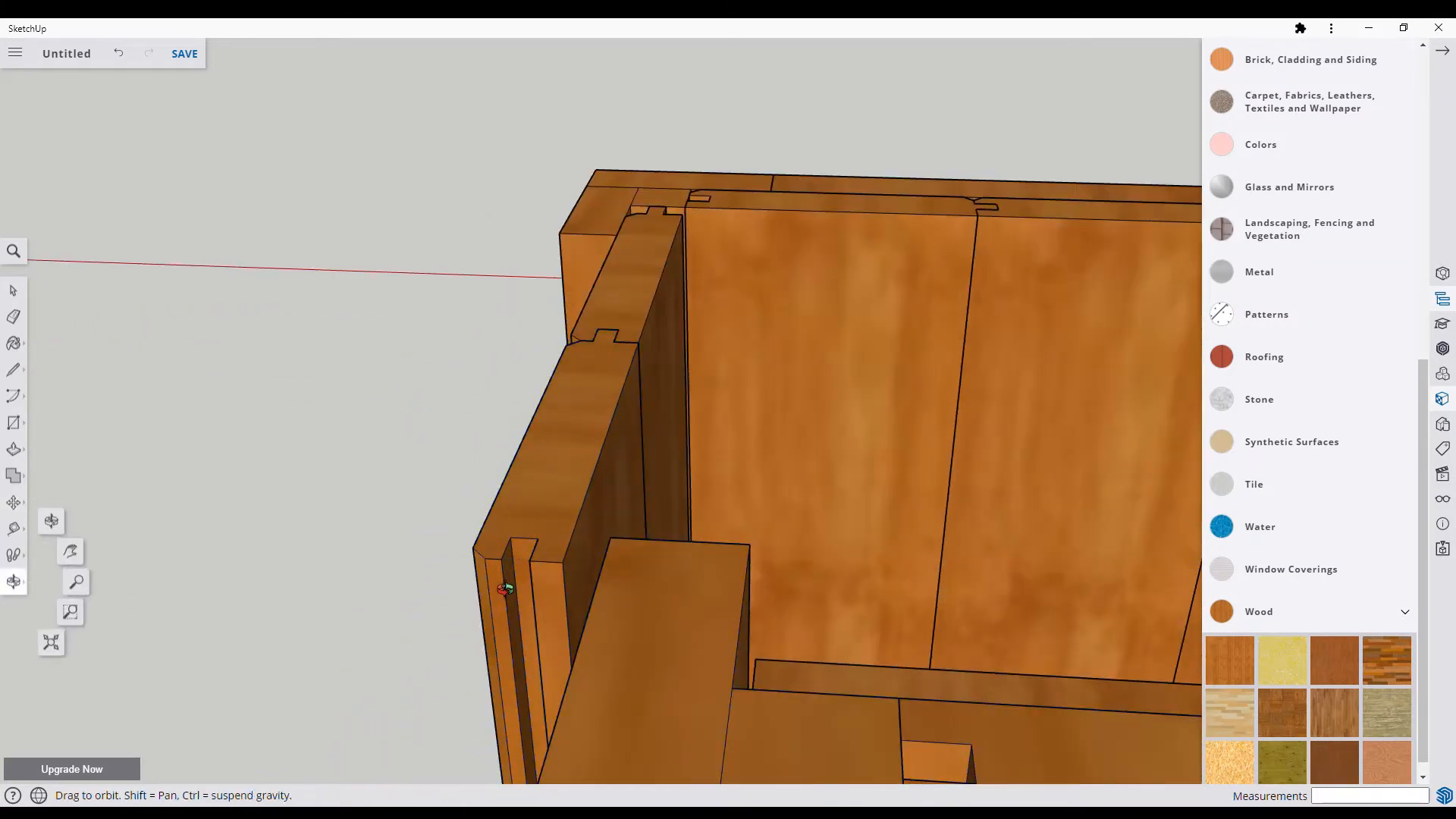
middle_click_drag(506, 588, 719, 578)
left_click(1099, 488)
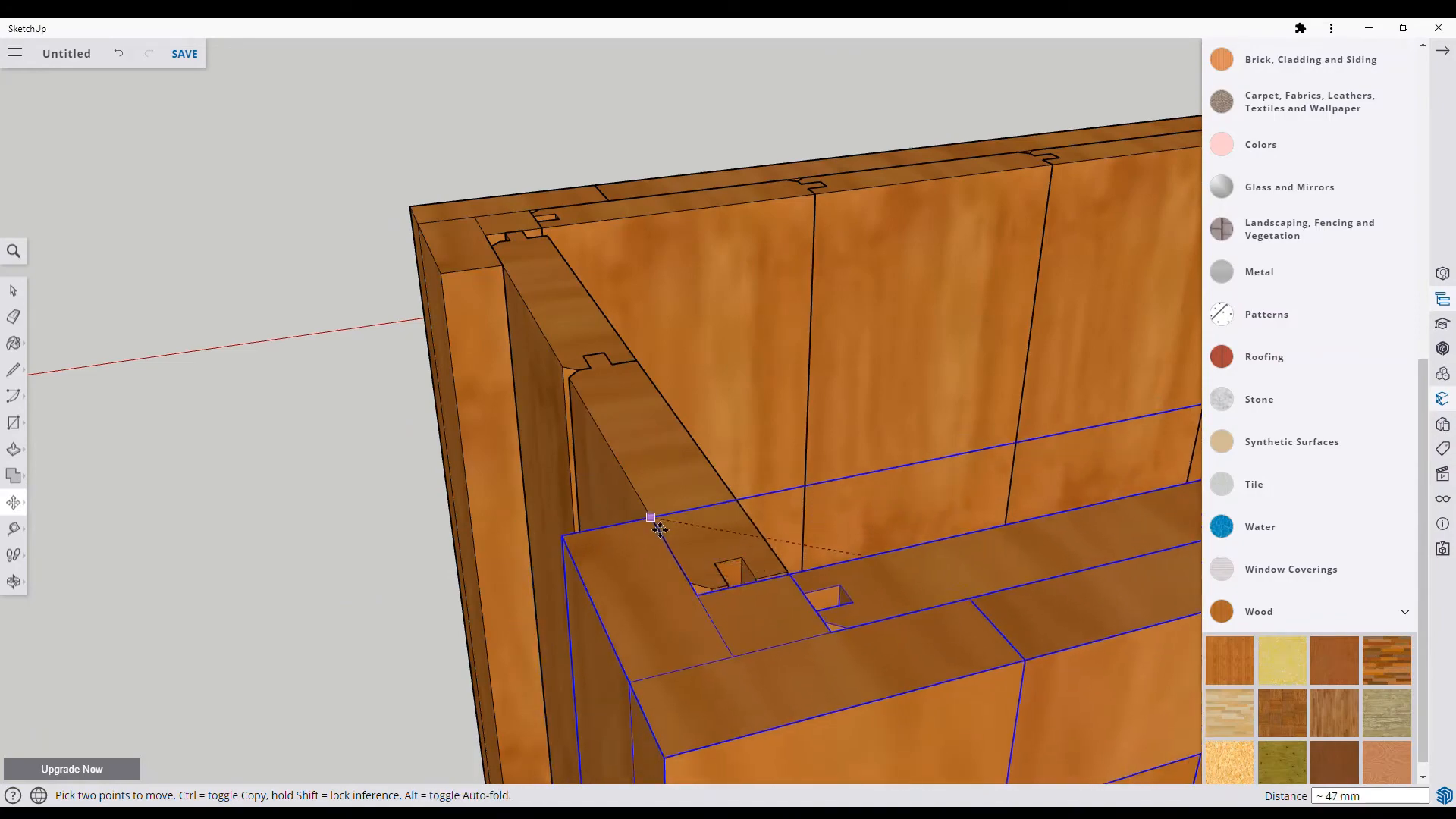
left_click(651, 517)
Step: Draw a 20 × 40 mm rectangle at the top of the end wall's corner post and extrude it across to the opposite post
left_click(13, 582)
left_click_drag(921, 645, 865, 504)
left_click(14, 422)
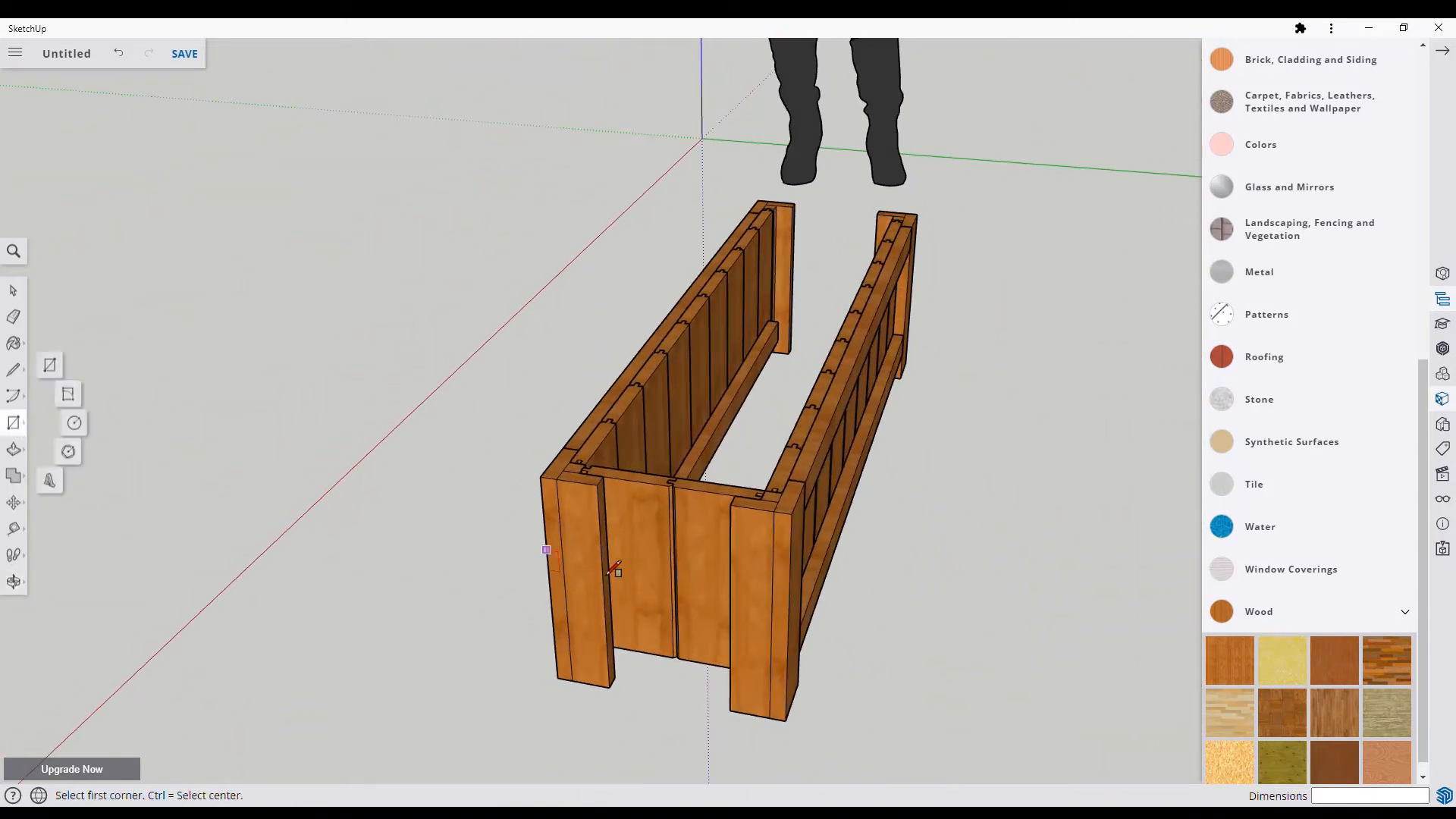
left_click(602, 476)
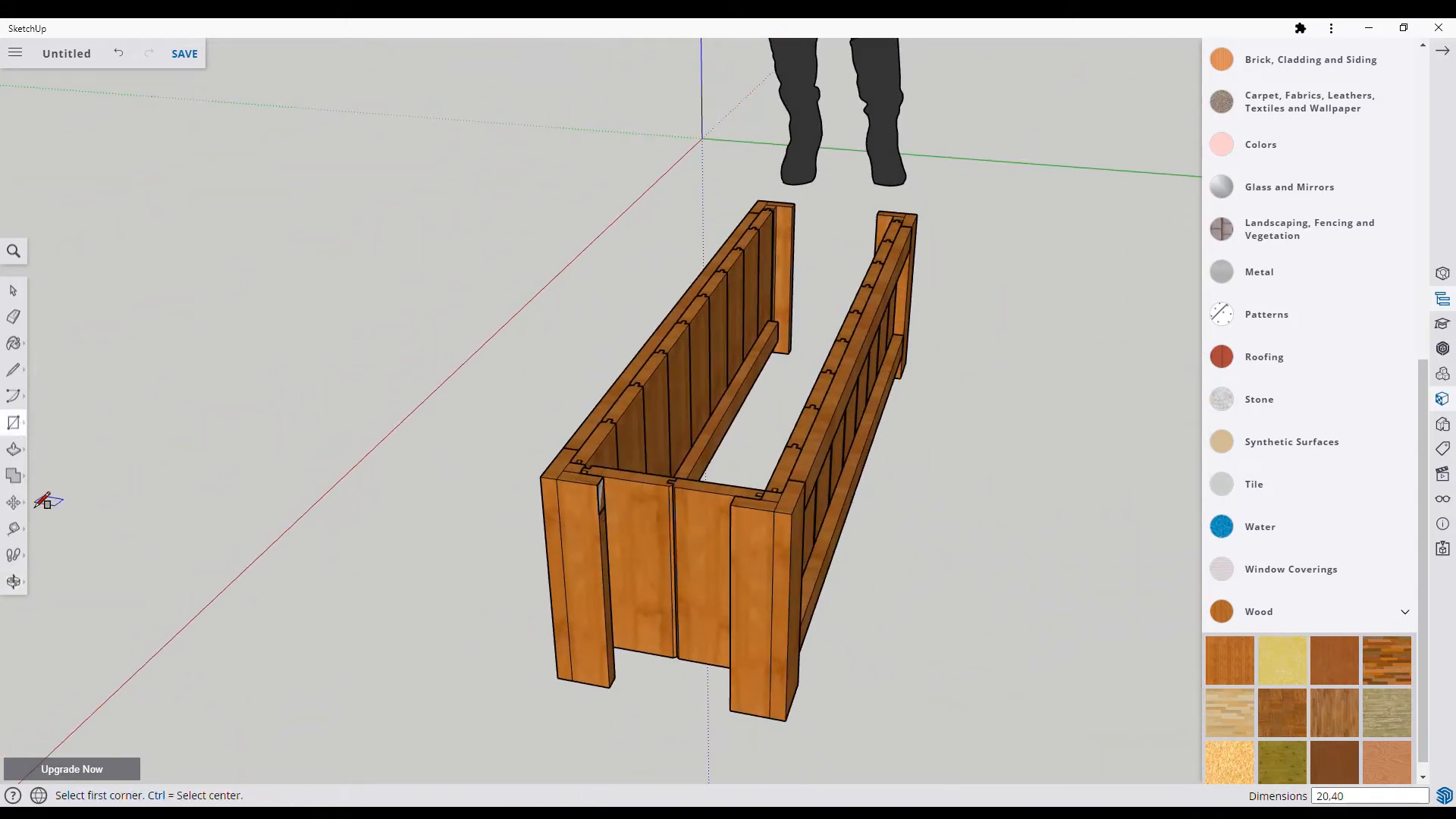
left_click(14, 449)
left_click_drag(603, 499, 743, 520)
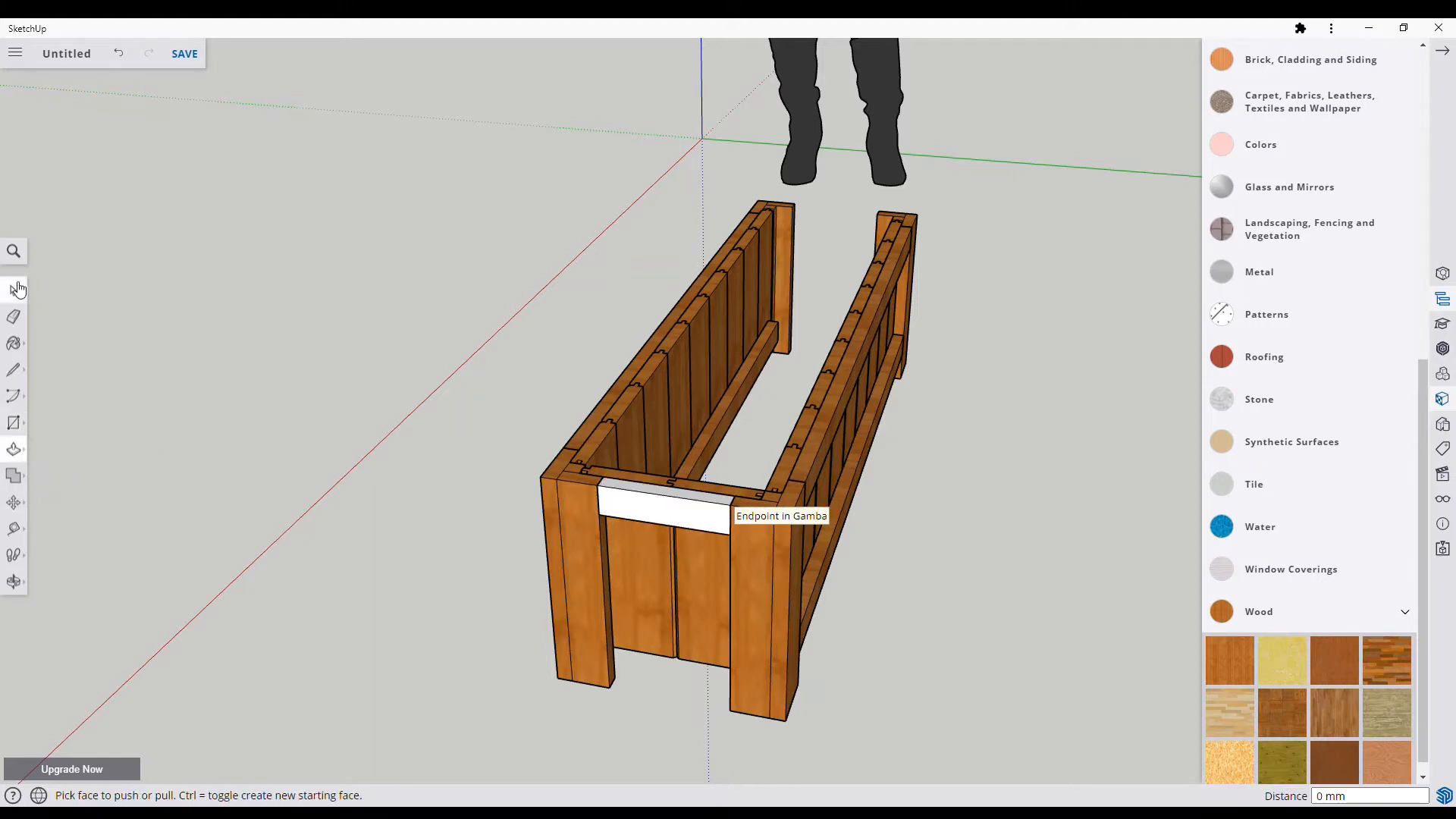
Step: Make the short top rail a component named "listello laterale corto"
right_click(701, 527)
left_click(705, 603)
type("listello later")
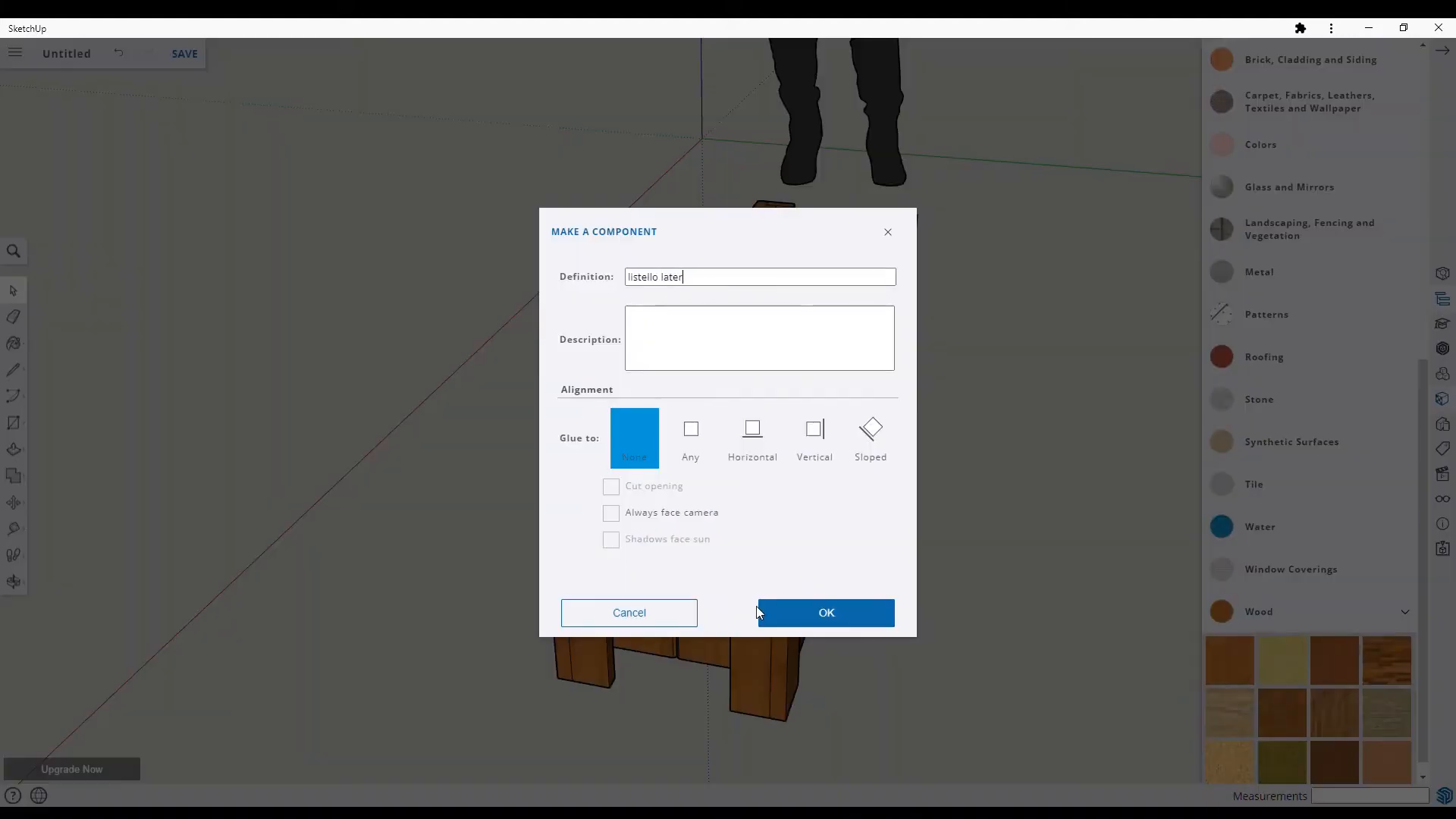
type("ale corto")
key("Return")
Step: Apply the wood texture used on the rest of the box to the short top rail
double_click(682, 517)
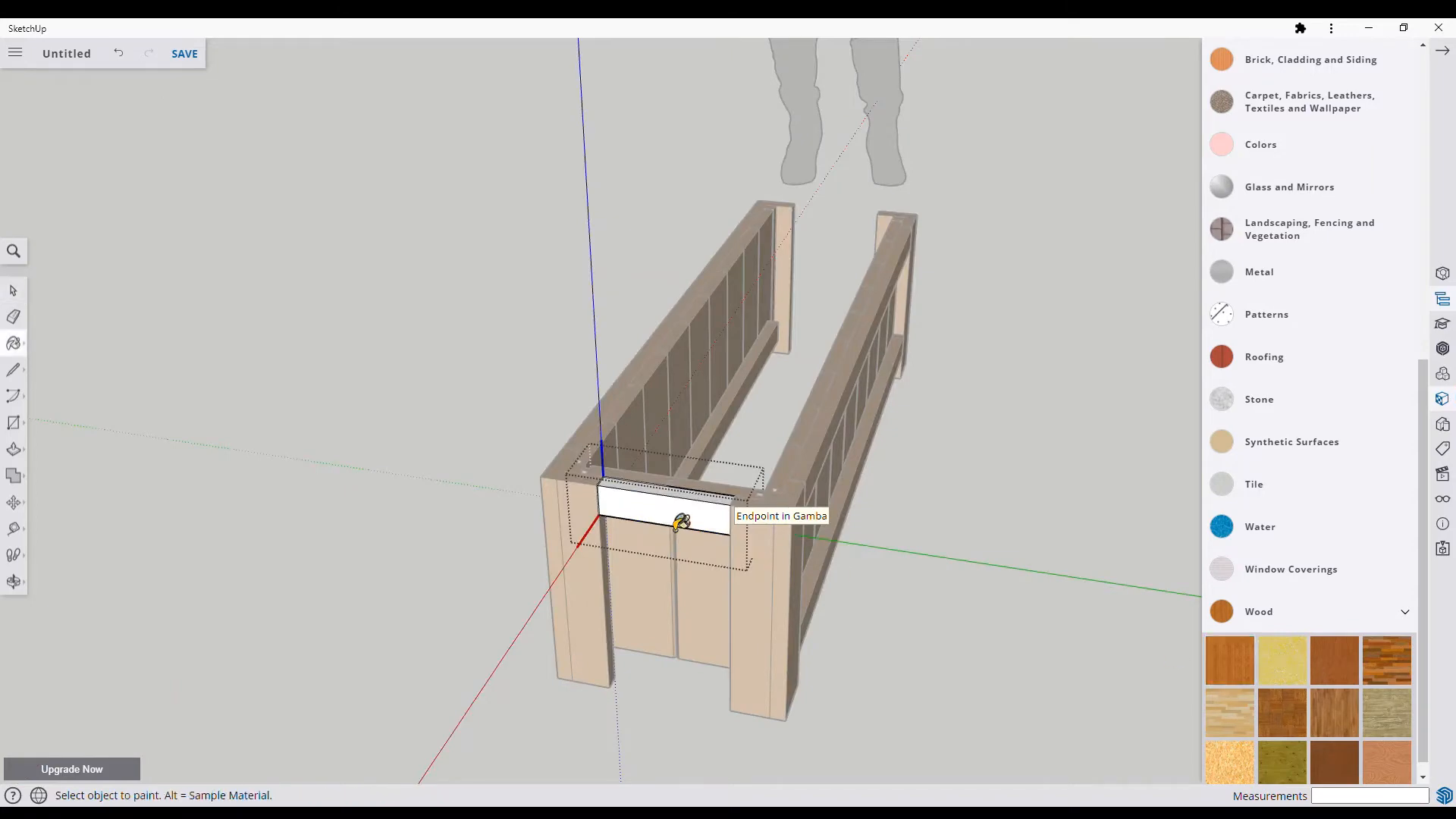
key("ctrl+z")
key("space")
left_click(891, 565)
left_click(1225, 659)
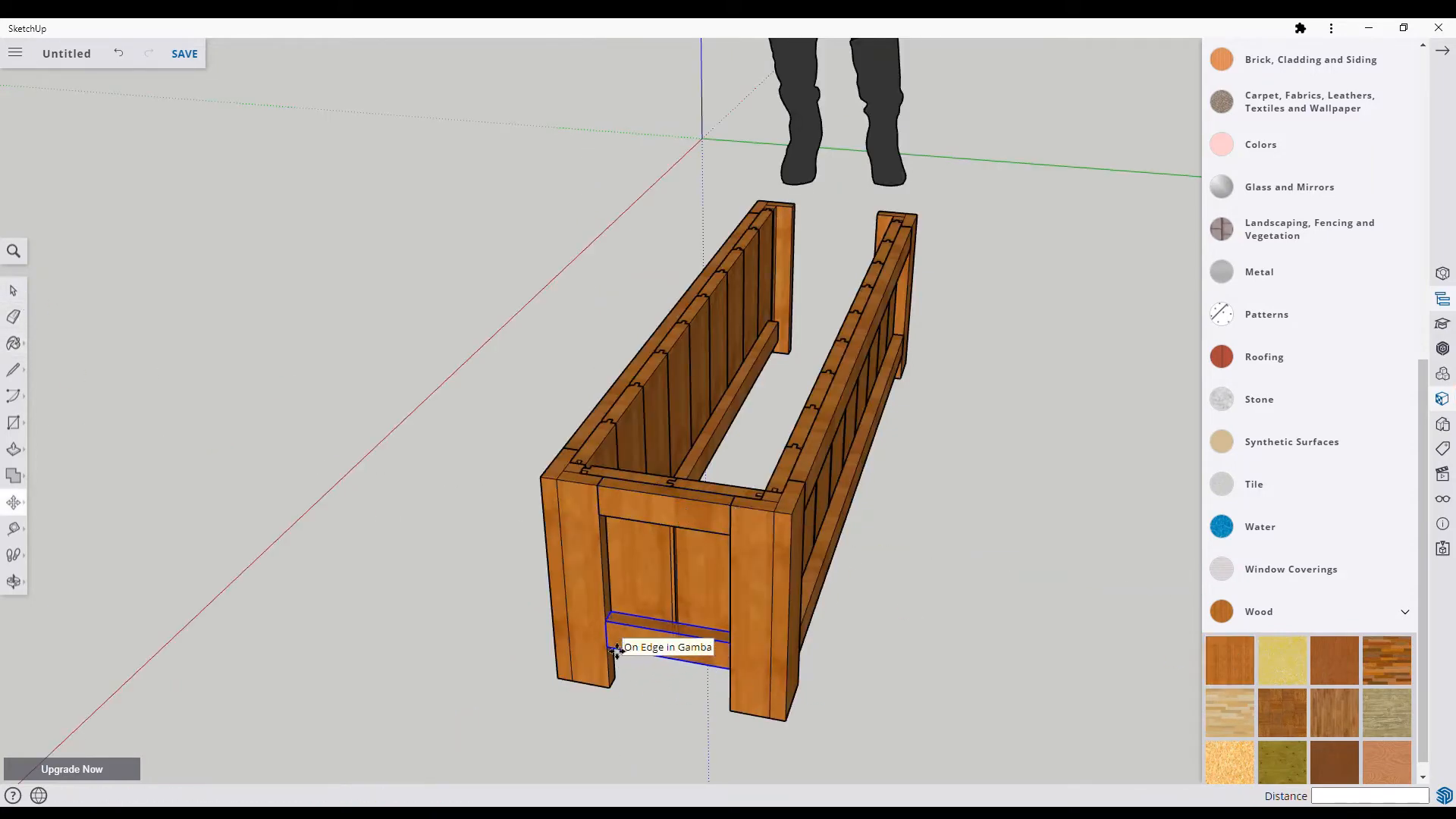
Step: Align the lower copy of the short rail with the bottom edge of the end wall's boards
middle_click_drag(769, 712, 705, 440)
scroll(599, 528, "up", 5)
left_click(582, 527)
left_click(582, 564)
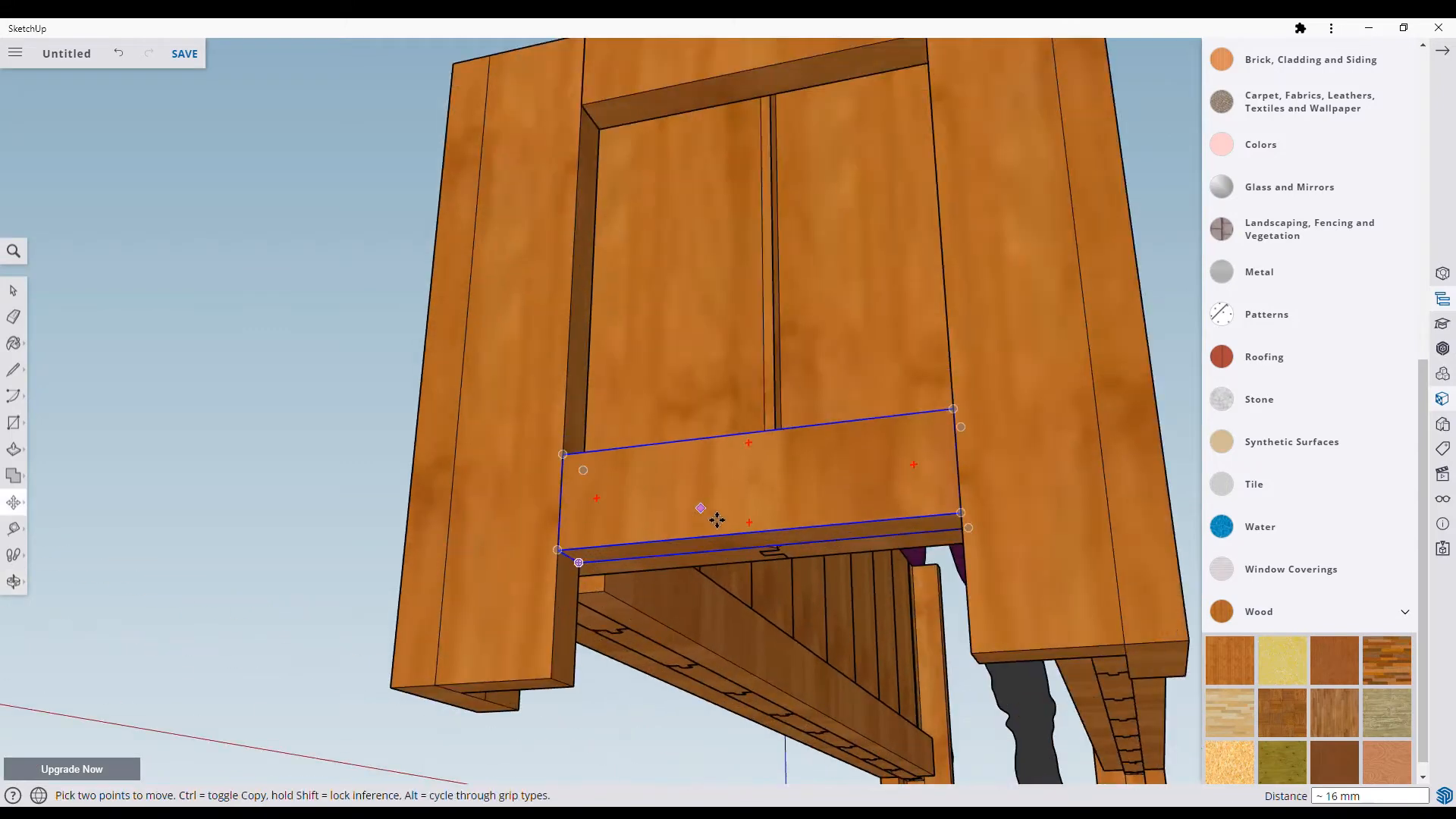
Step: Select the short end wall's two boards and two rails and copy them to an empty spot beside the box
scroll(713, 515, "down", 5)
left_click(14, 582)
left_click_drag(819, 334, 568, 559)
left_click_drag(982, 474, 699, 721, "shift")
middle_click_drag(699, 721, 626, 706)
left_click(16, 294)
scroll(231, 417, "down", 1)
left_click(280, 429)
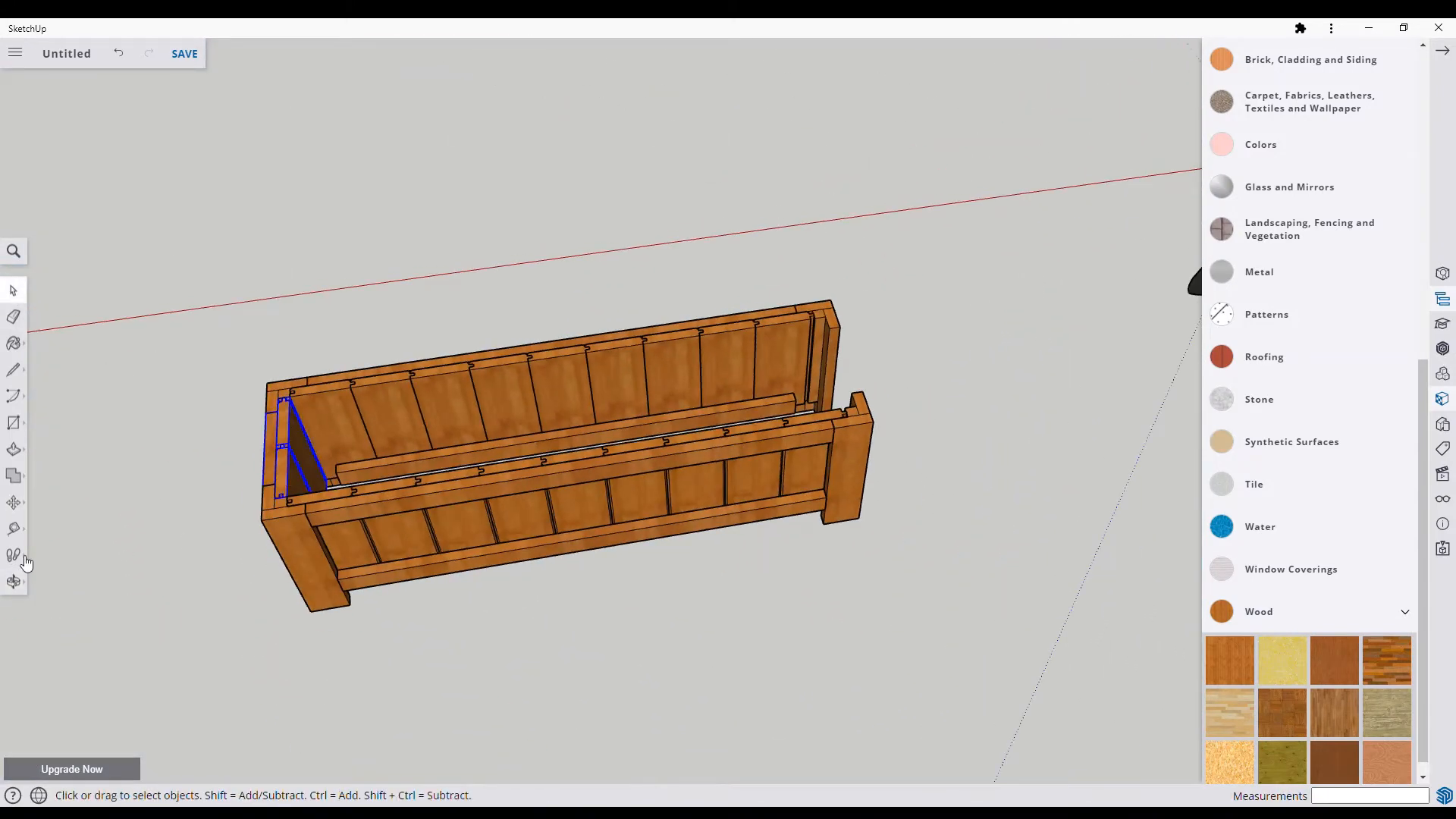
middle_click_drag(91, 591, 591, 440)
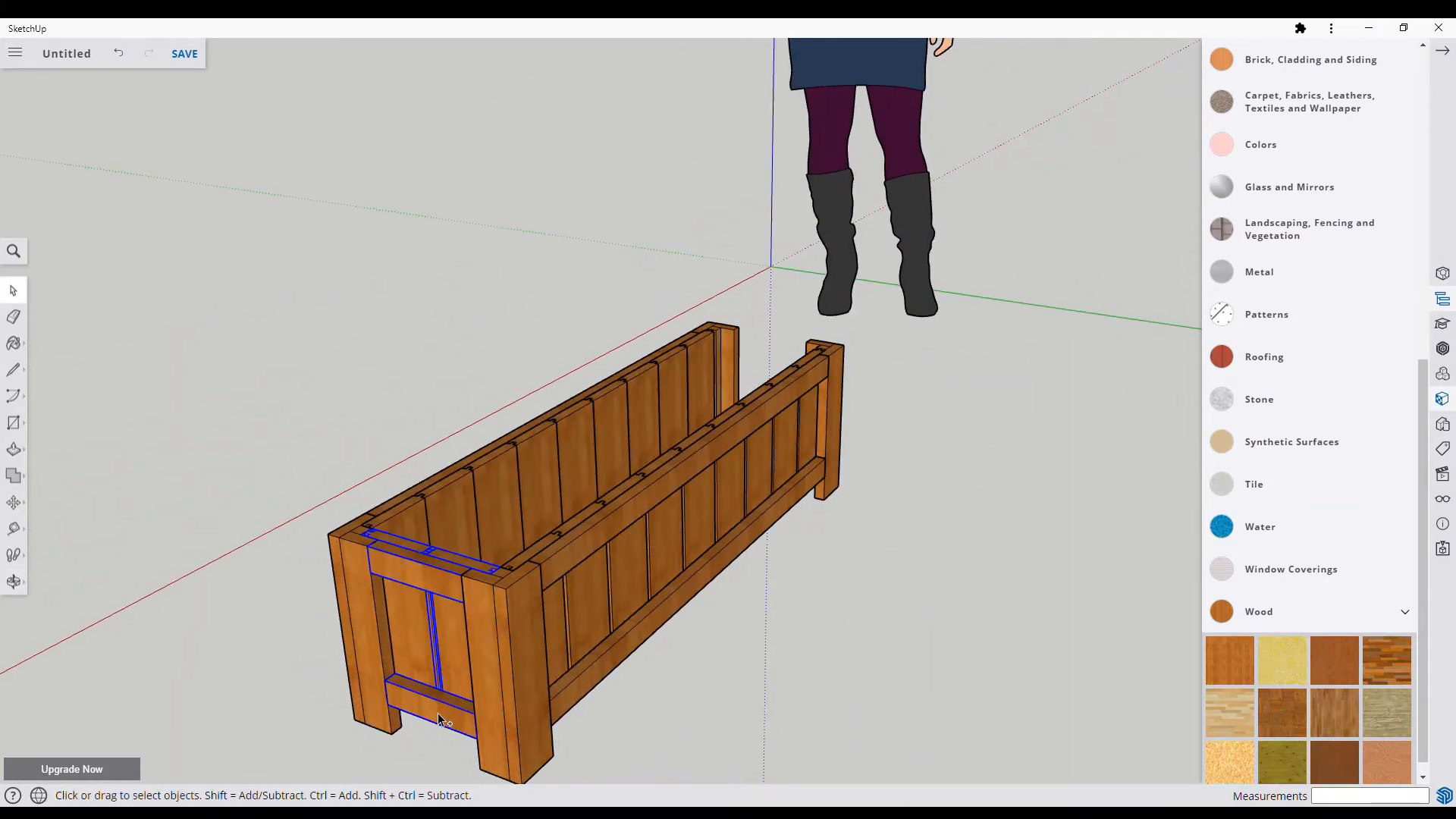
key("m")
left_click_drag(444, 720, 933, 455)
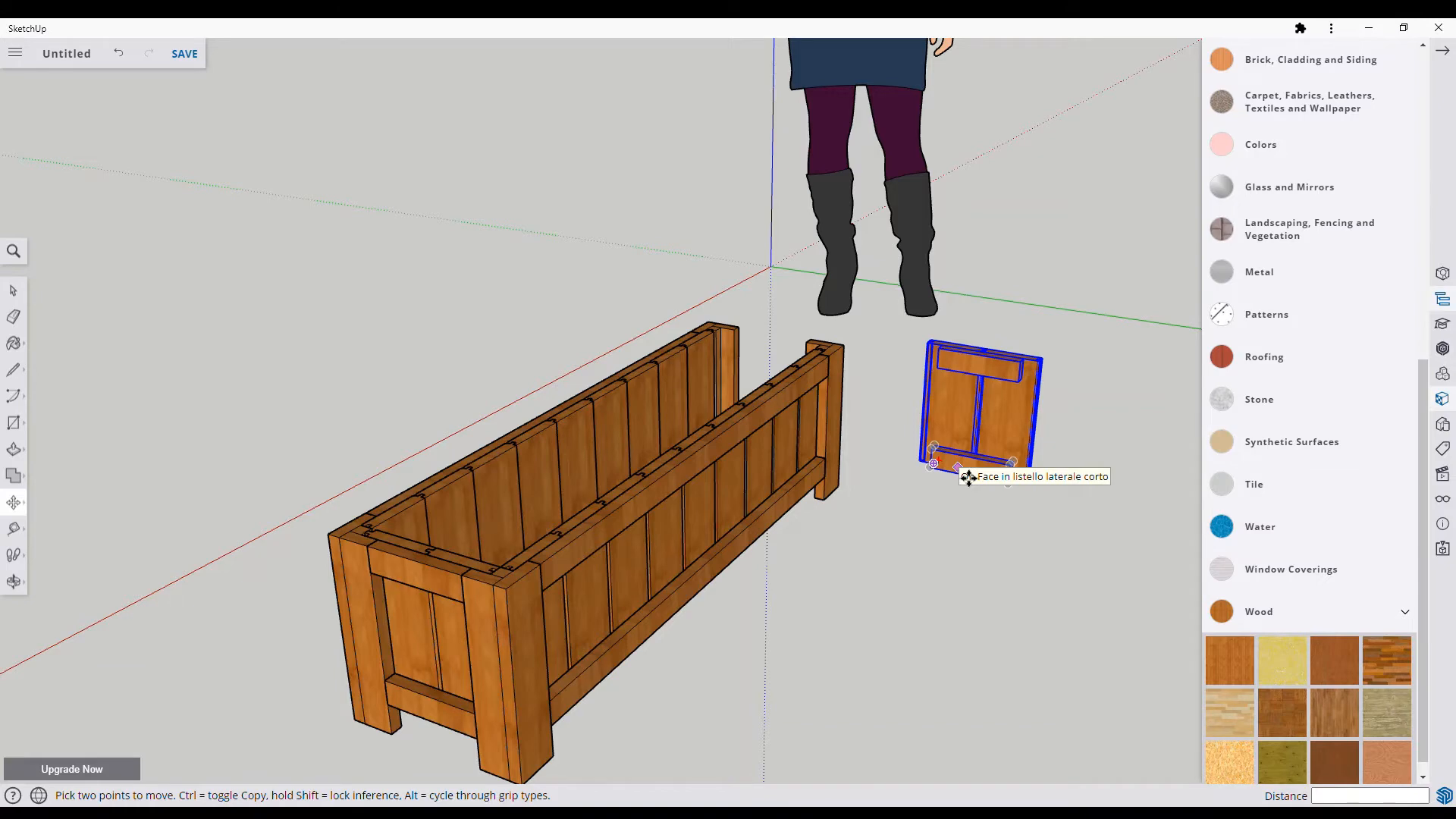
Step: Turn the copied end panel around so that its two rails face the opposite side
right_click(977, 443)
mouse_move(1016, 729)
left_click(1206, 766)
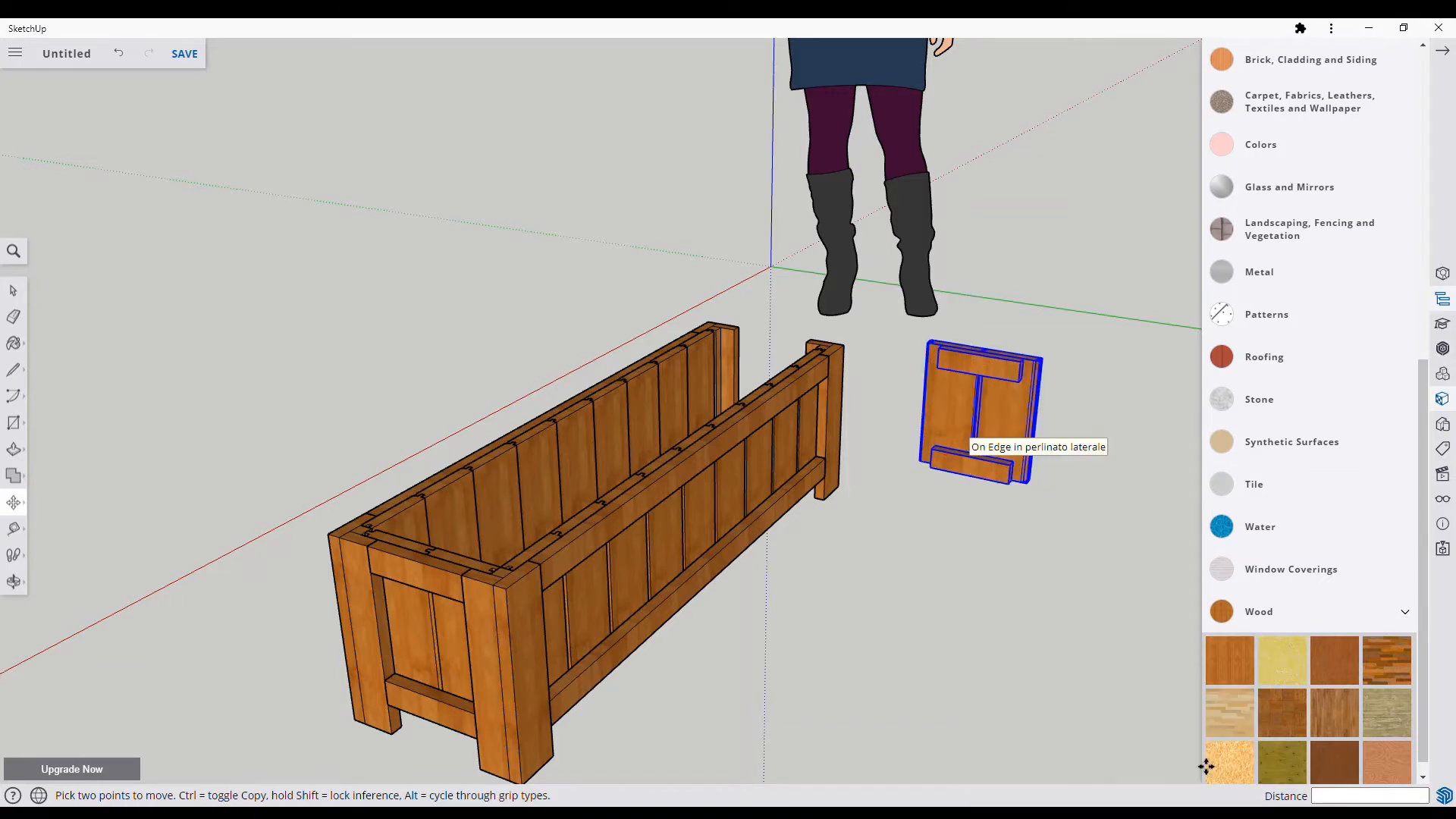
scroll(1034, 439, "up", 6)
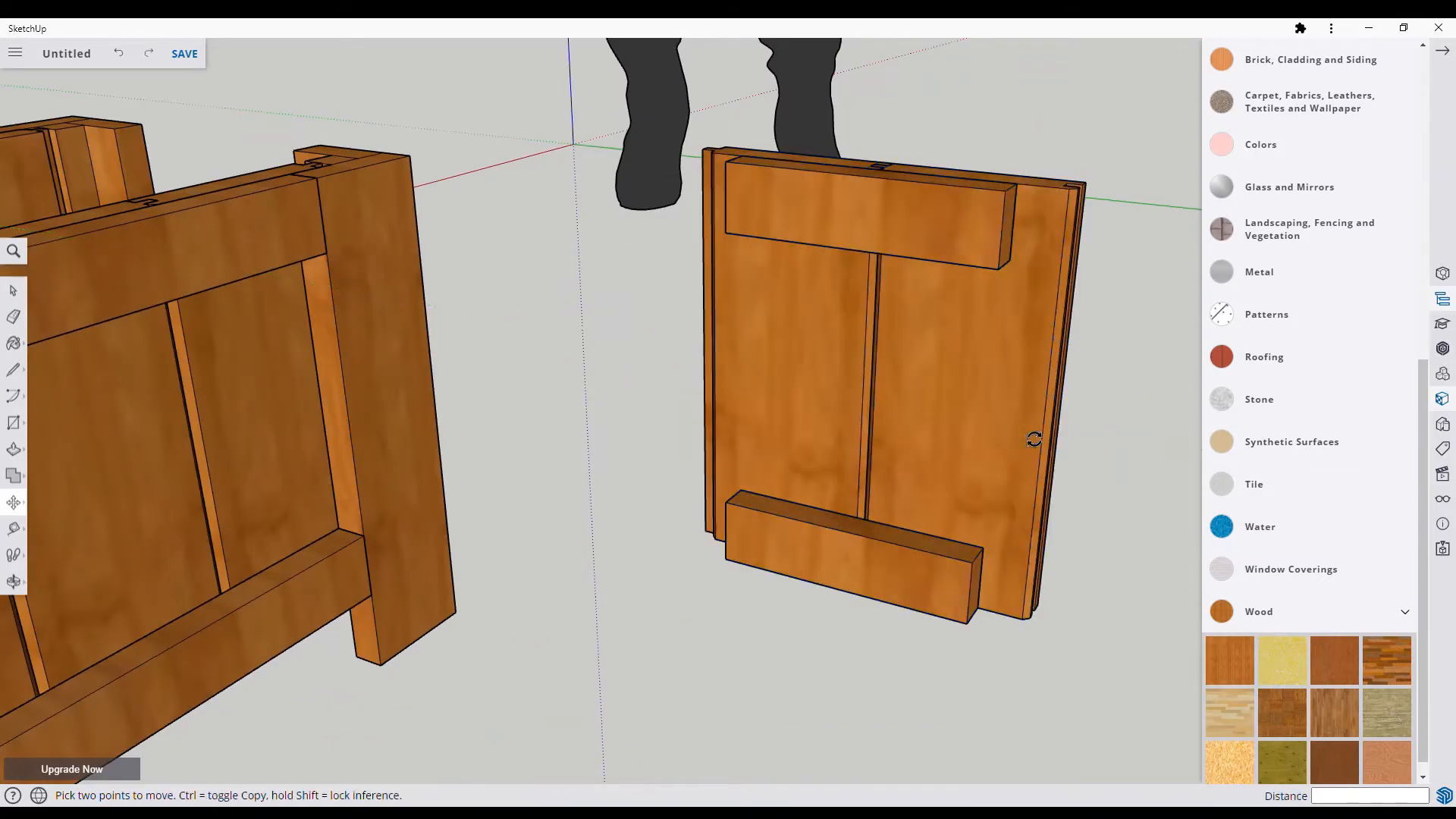
left_click(15, 582)
left_click_drag(929, 364, 946, 530)
left_click(13, 291)
left_click_drag(1158, 700, 1155, 696)
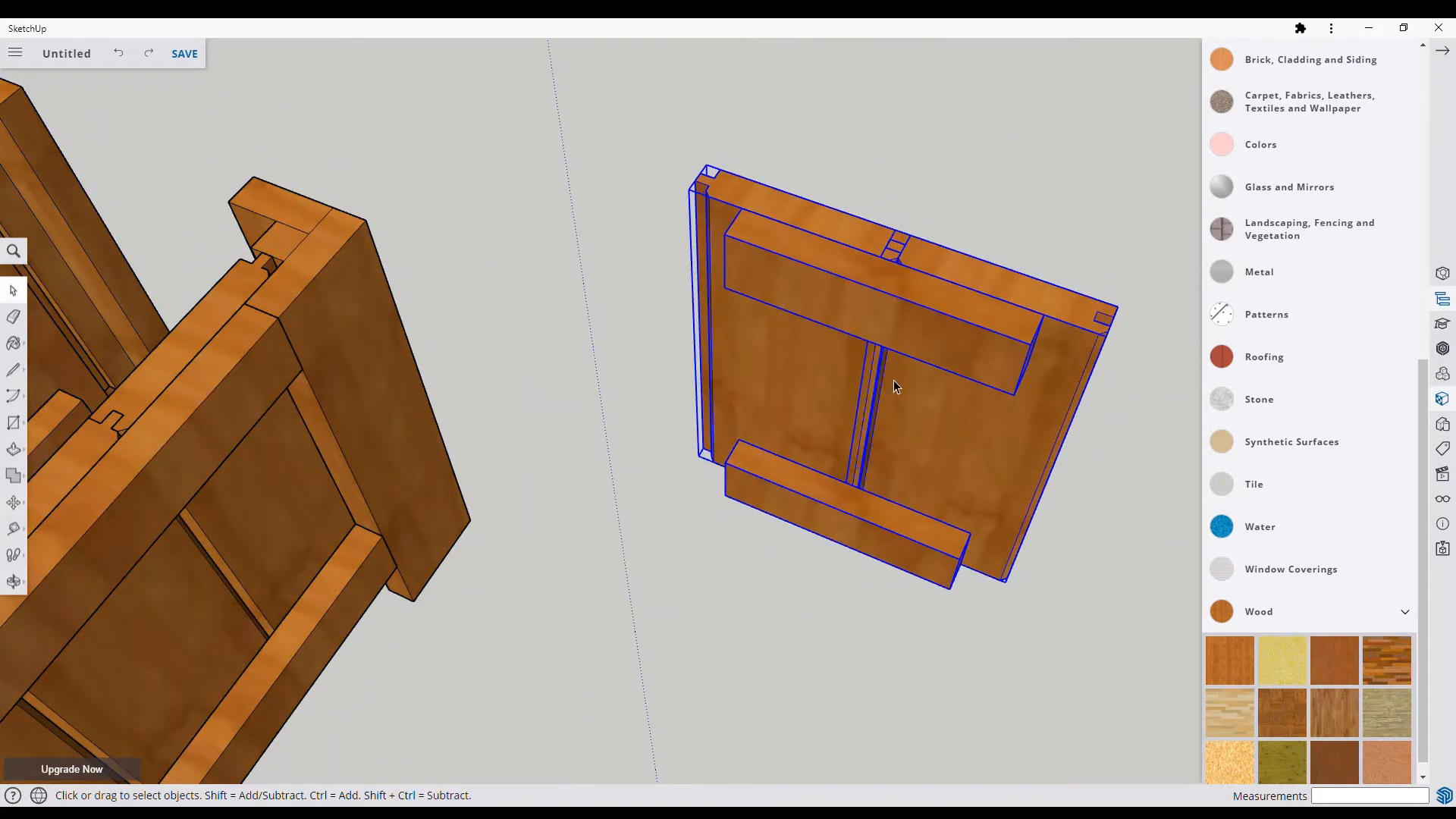
left_click(13, 502)
left_click_drag(815, 216, 744, 363)
Step: Select the whole copied end panel and move it into the corner post notches at the open end of the box
key("space")
left_click(319, 166)
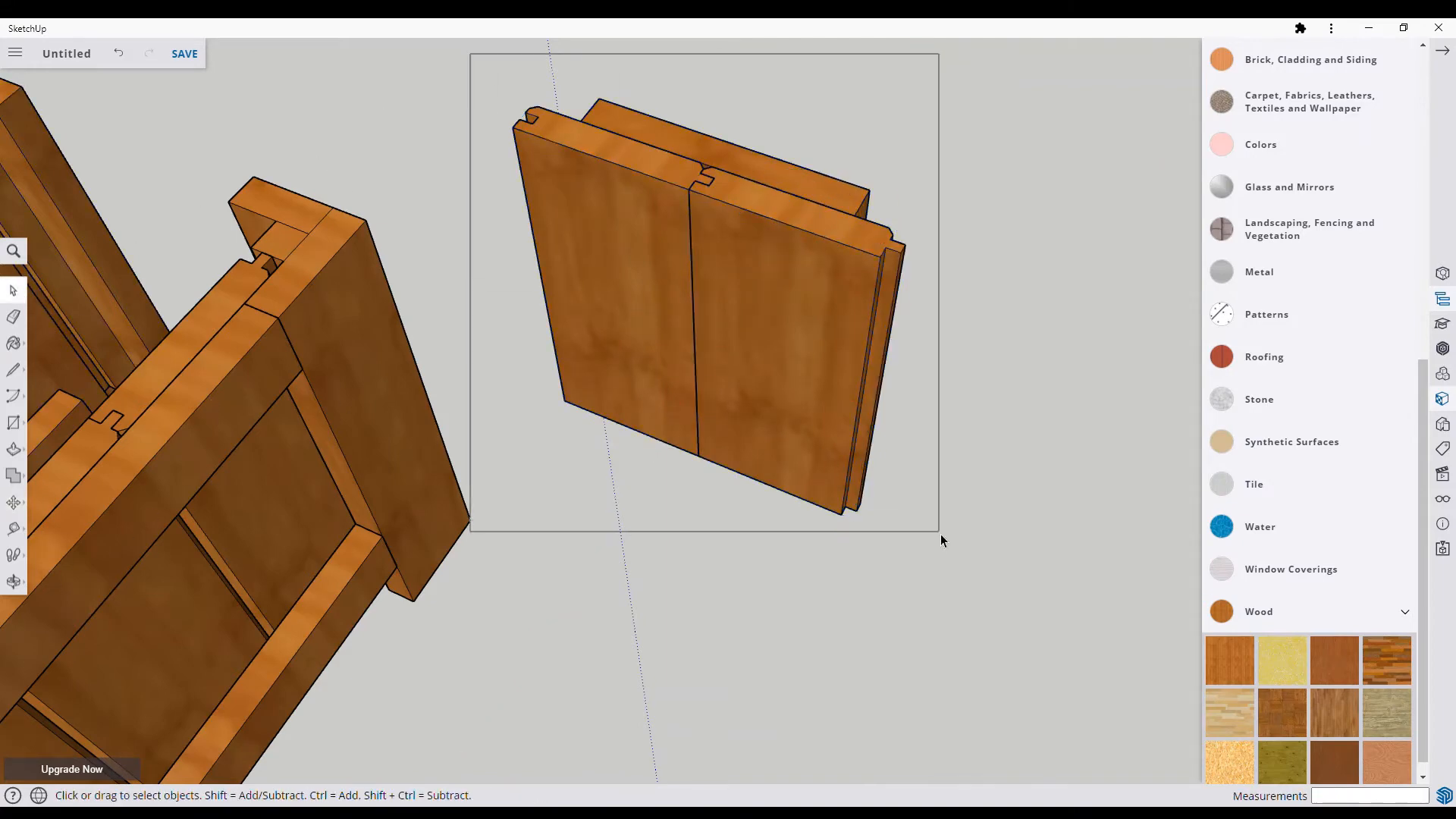
left_click_drag(940, 540, 935, 528)
right_click(668, 306)
left_click(670, 565)
left_click(14, 582)
left_click_drag(759, 500, 413, 634)
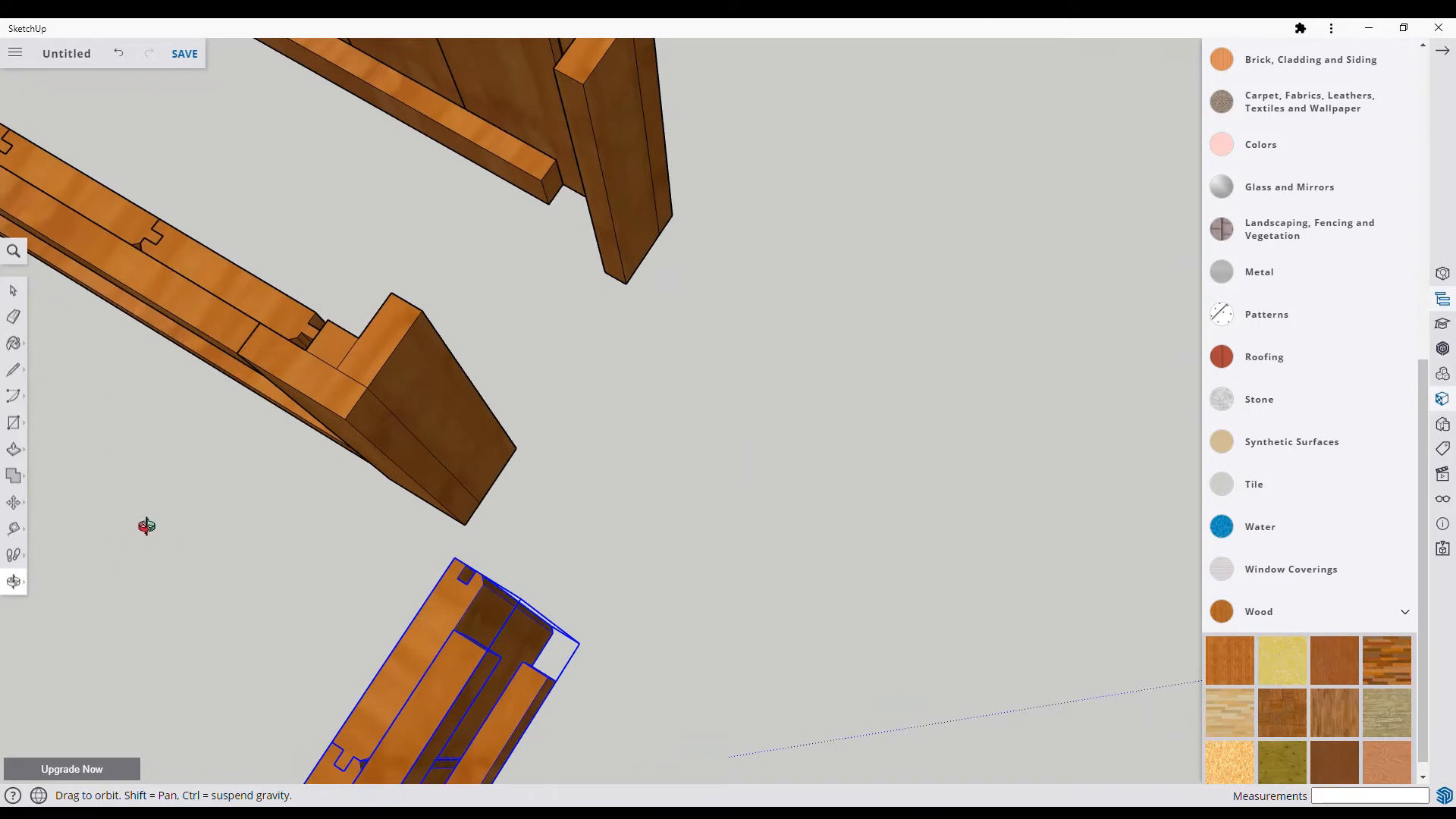
left_click_drag(147, 525, 68, 516)
left_click(14, 502)
left_click(447, 599)
left_click(432, 179)
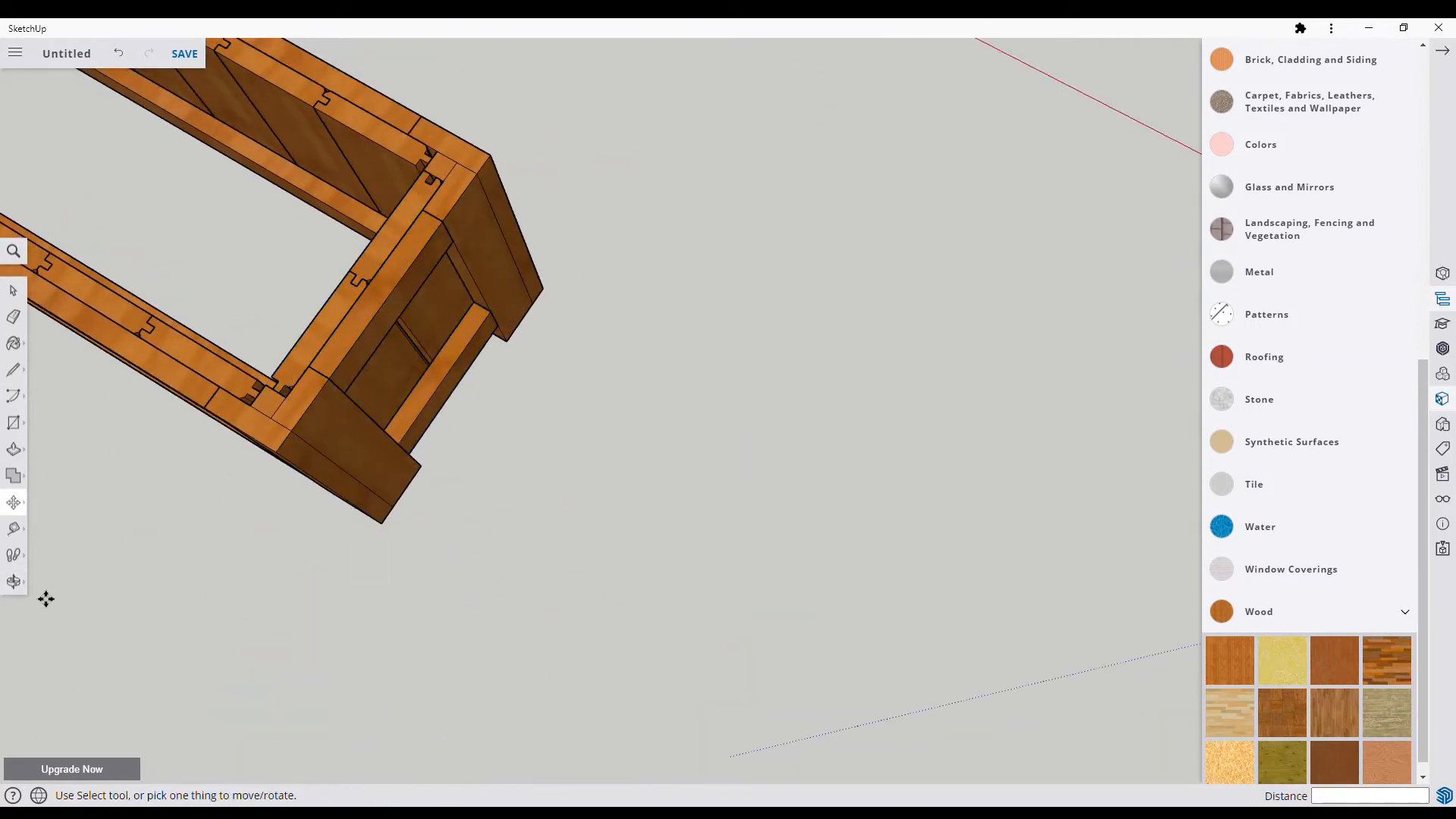
Step: Place guides around one corner post's top, including a 30 mm offset, to mark the outer corner of the rim
middle_click_drag(46, 599, 734, 624)
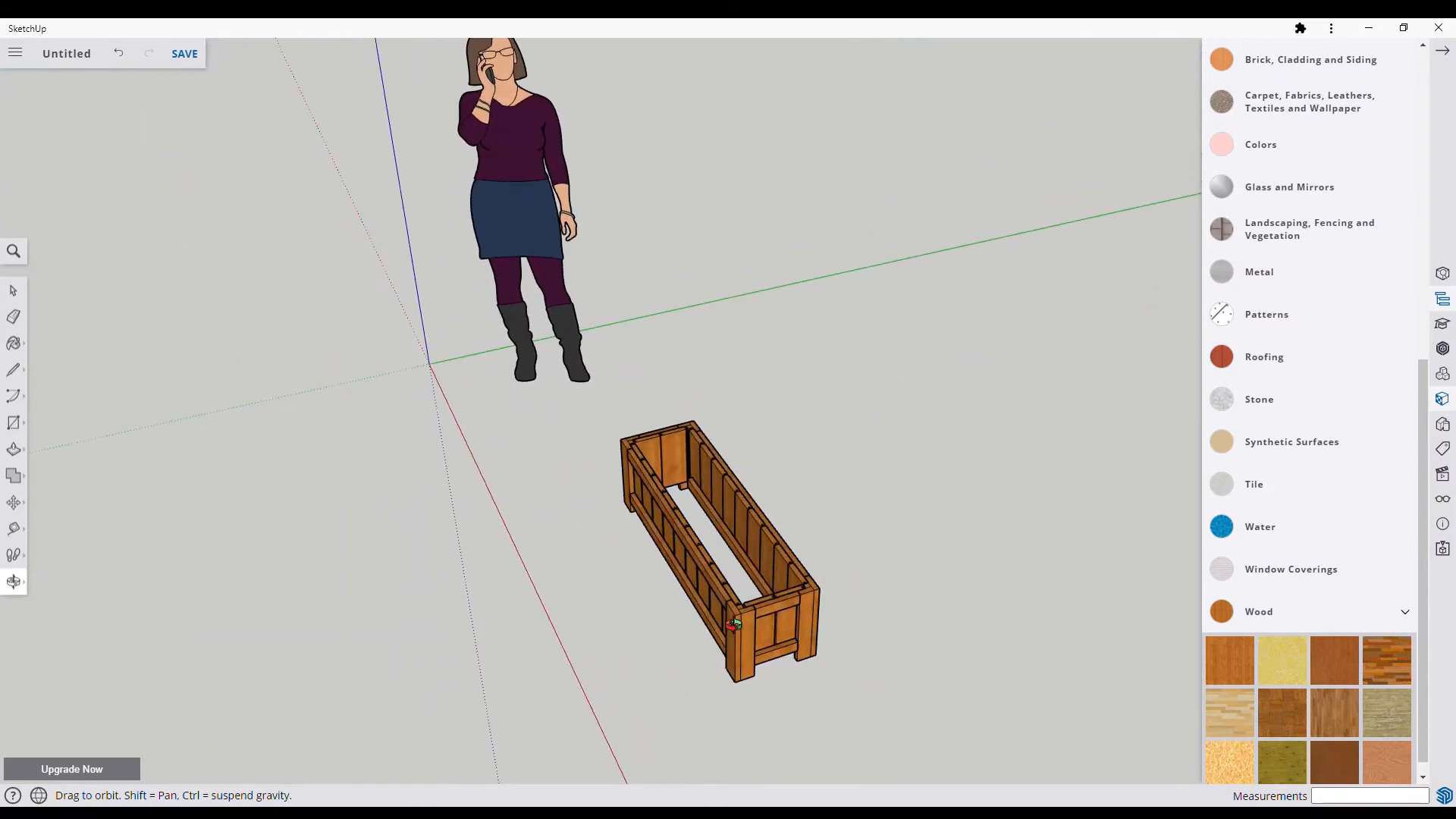
scroll(733, 625, "up", 5)
left_click(14, 528)
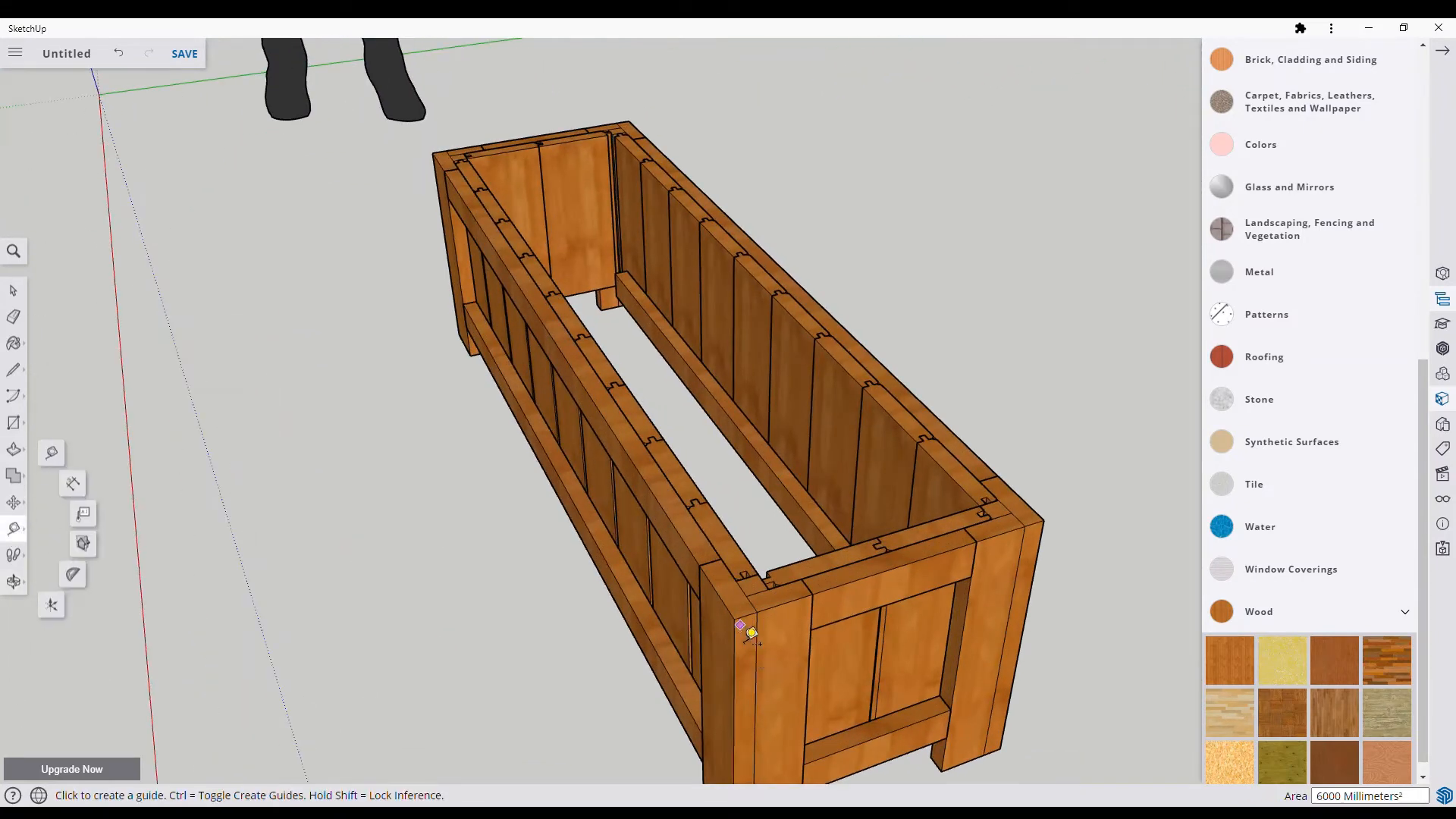
left_click(768, 588)
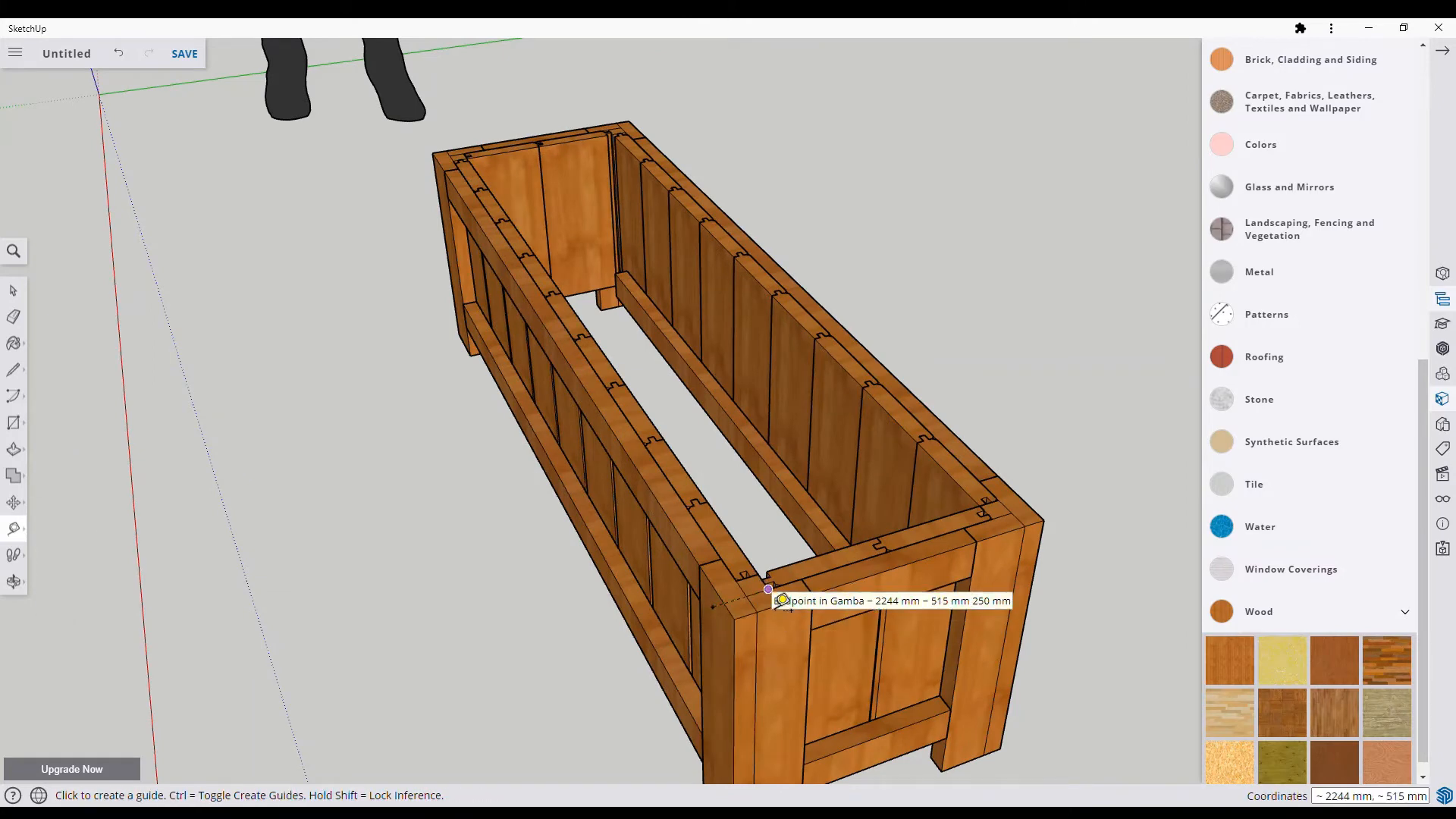
left_click(758, 575)
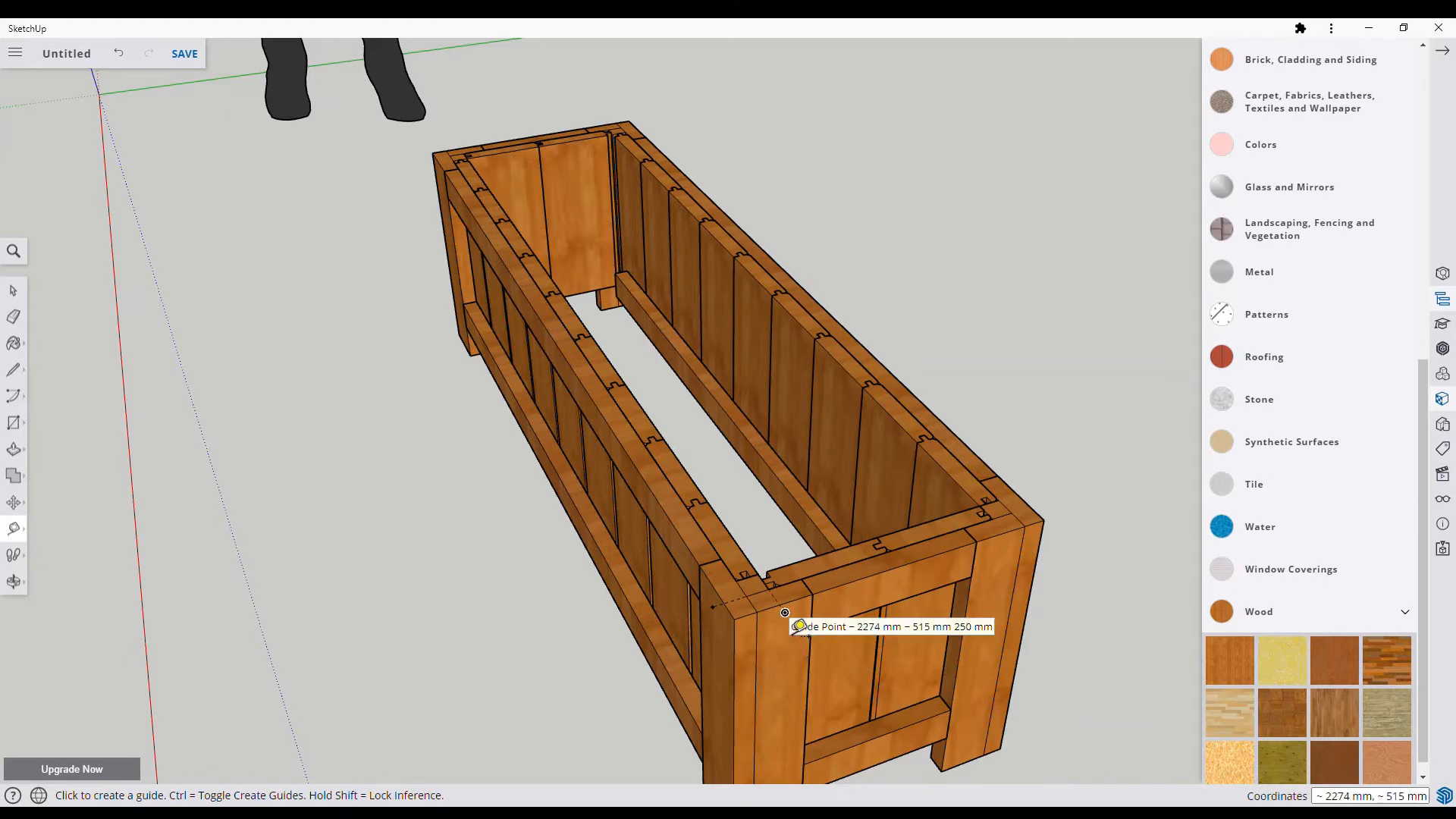
left_click(785, 613)
left_click(717, 651)
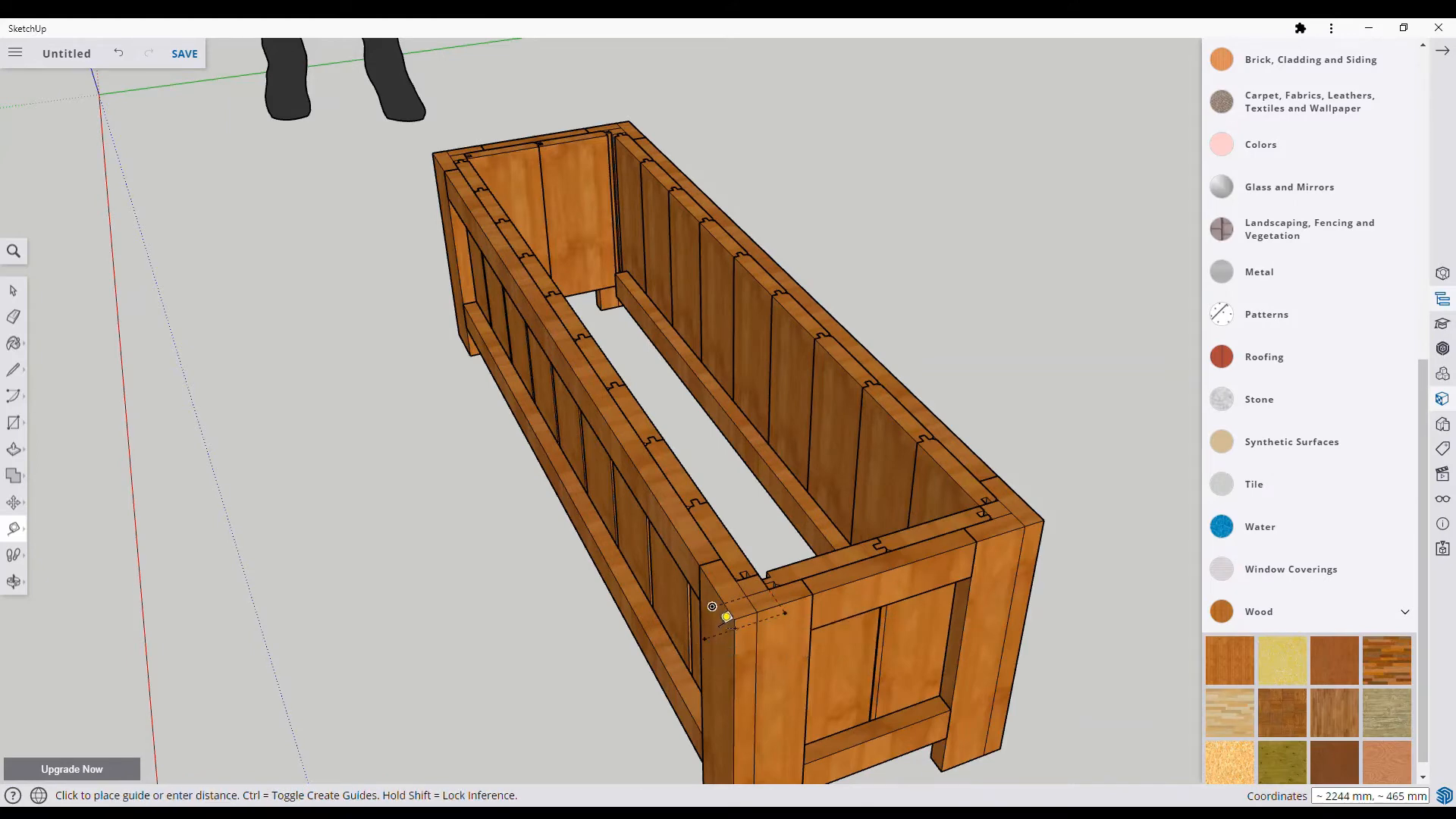
scroll(740, 645, "up", 5)
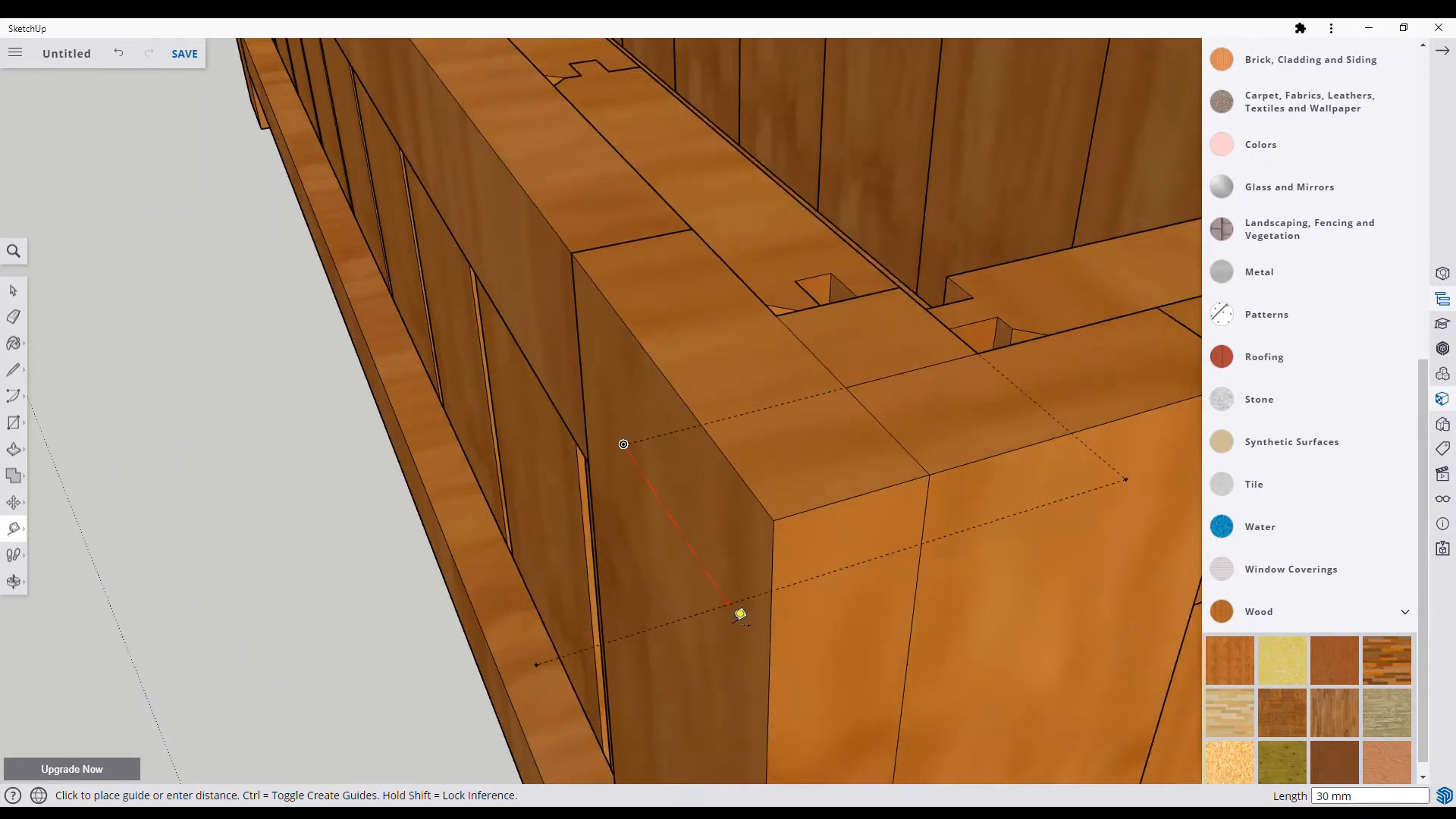
left_click(740, 615)
Step: Place a guide at the top of the far corner post on the same long wall to mark the rim's other end
scroll(603, 674, "down", 10)
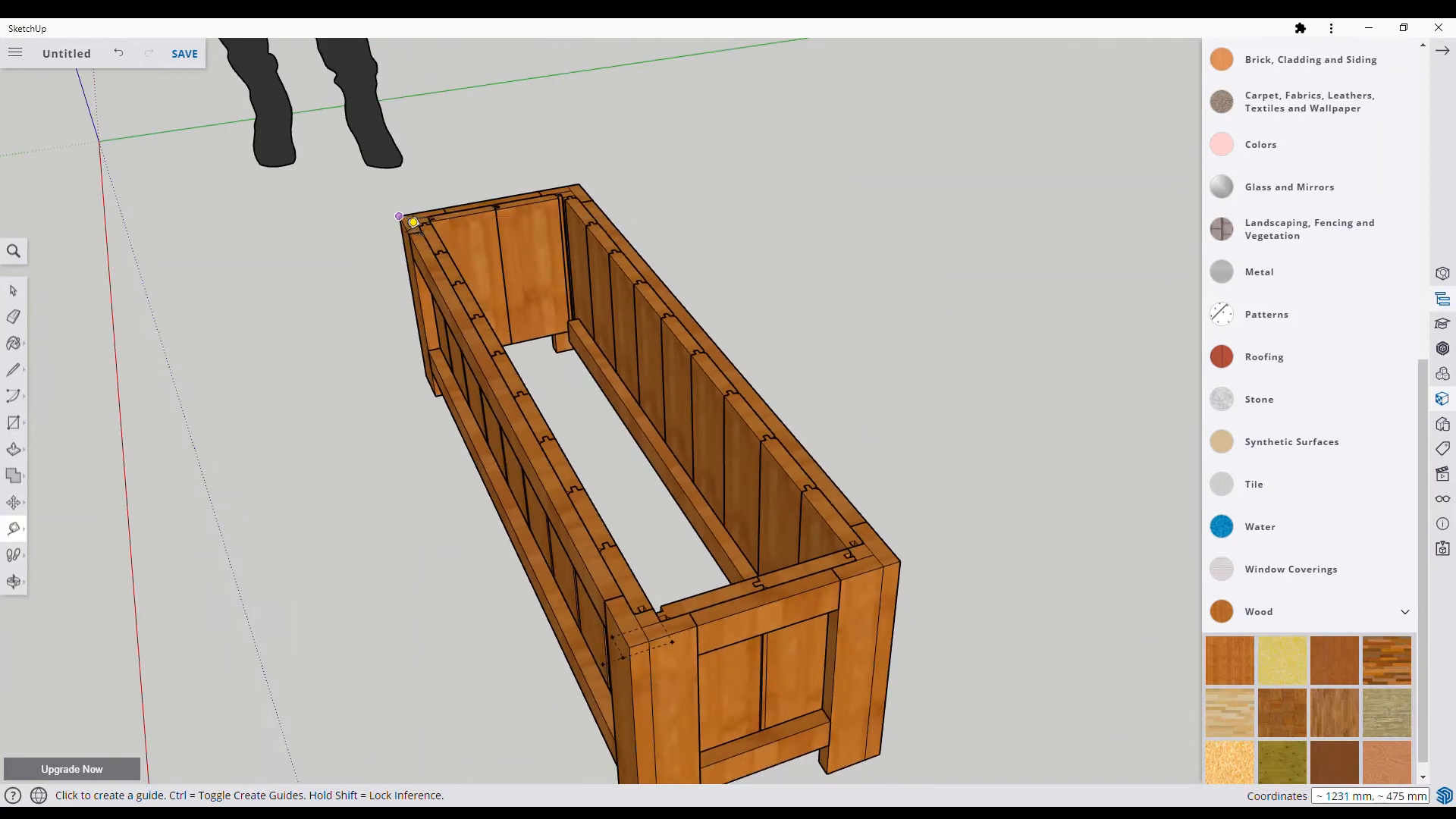
scroll(426, 226, "up", 5)
left_click(429, 226)
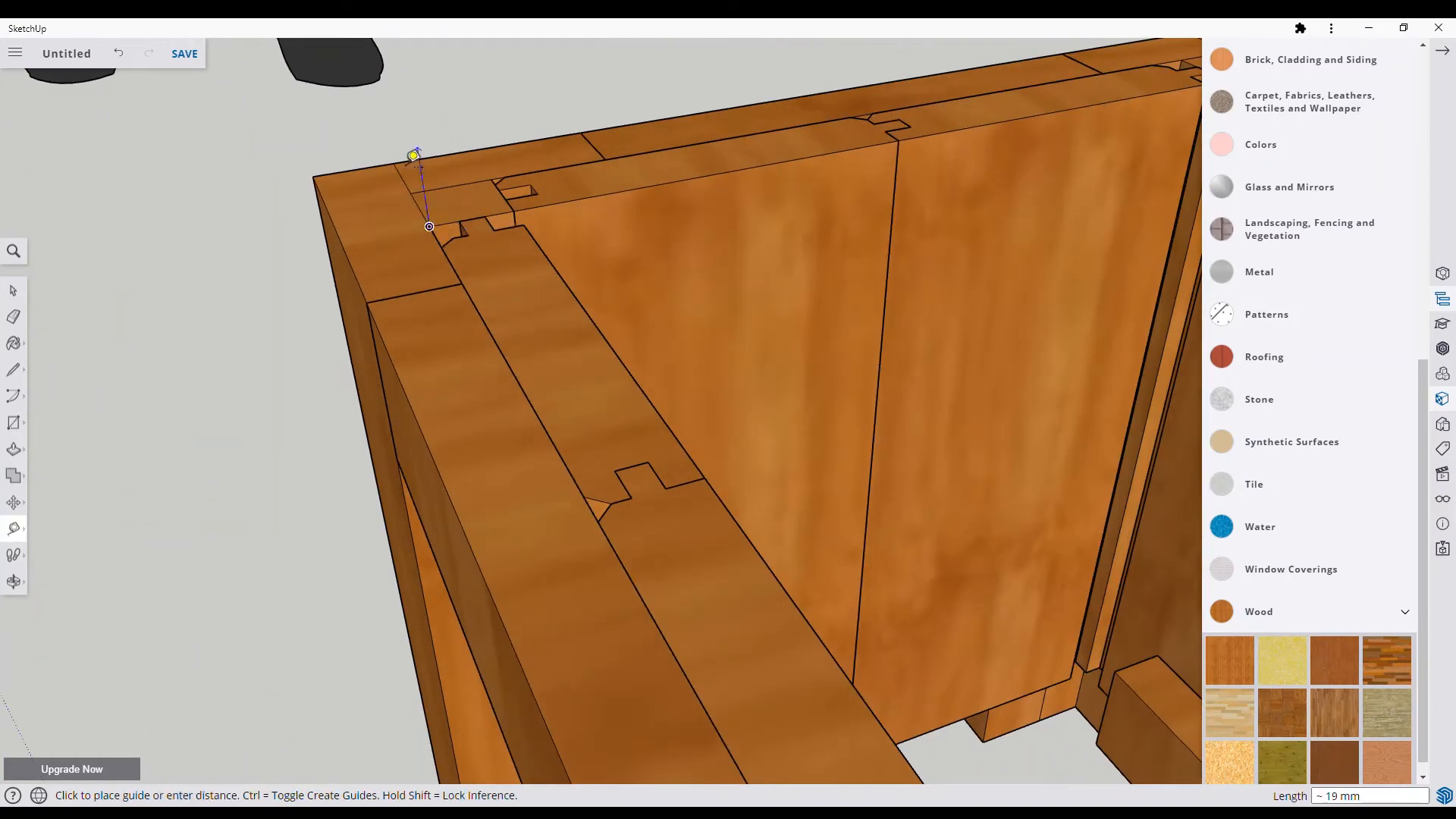
scroll(377, 197, "down", 6)
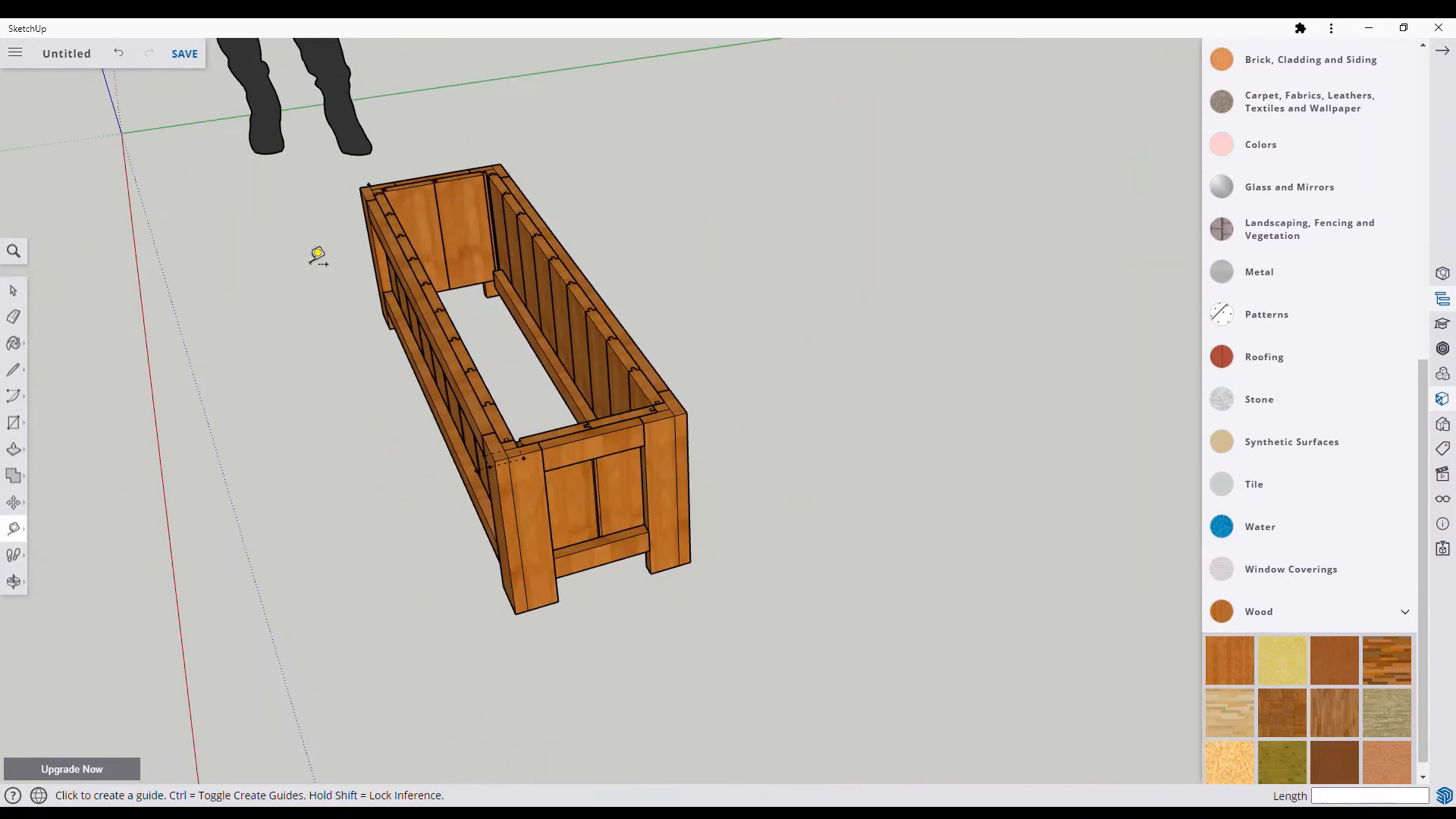
Step: Draw a rectangle about 1053 × 30 mm between the guides along the long wall's top and extrude it into a rim board
left_click(15, 424)
scroll(378, 195, "up", 4)
left_click(383, 200)
scroll(409, 570, "up", 2)
scroll(445, 620, "down", 7)
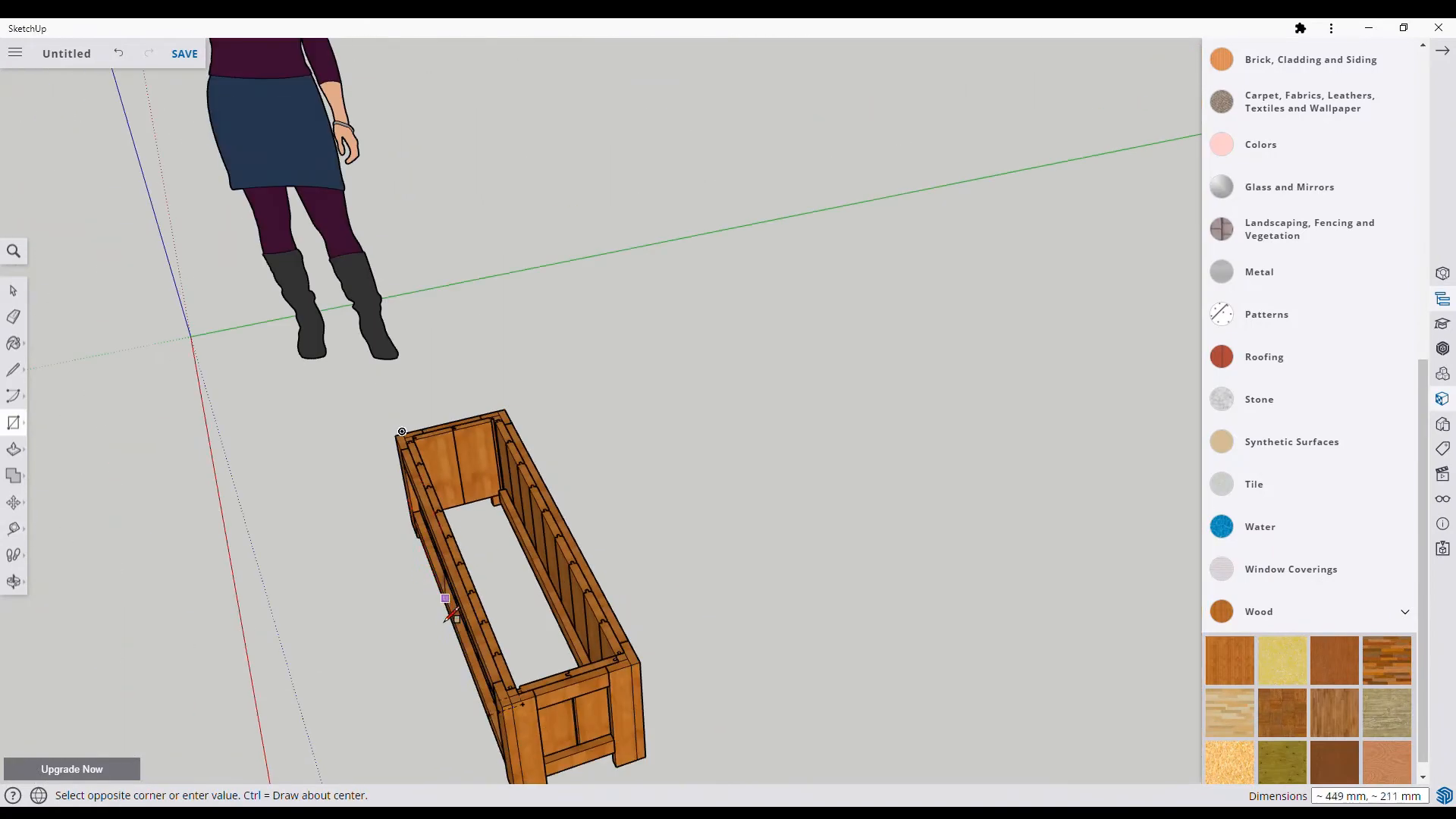
scroll(499, 712, "up", 3)
left_click(499, 711)
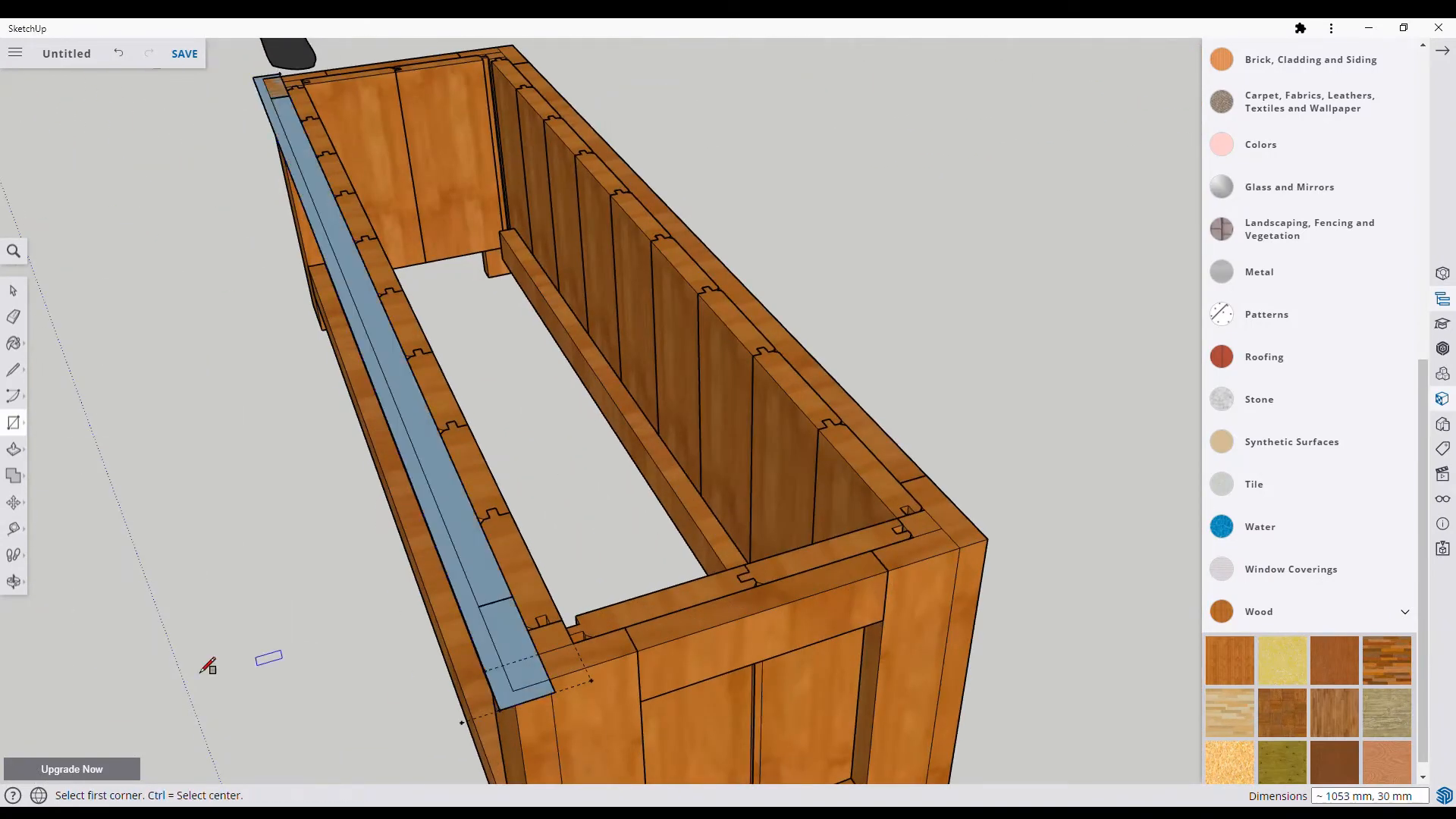
left_click(14, 449)
left_click(487, 607)
Step: Select the whole rim board and make it a component named "Bordo lungo"
left_click(14, 584)
left_click_drag(425, 599, 819, 578)
scroll(816, 577, "down", 2)
left_click(14, 290)
left_click(531, 515)
triple_click(531, 518)
right_click(531, 518)
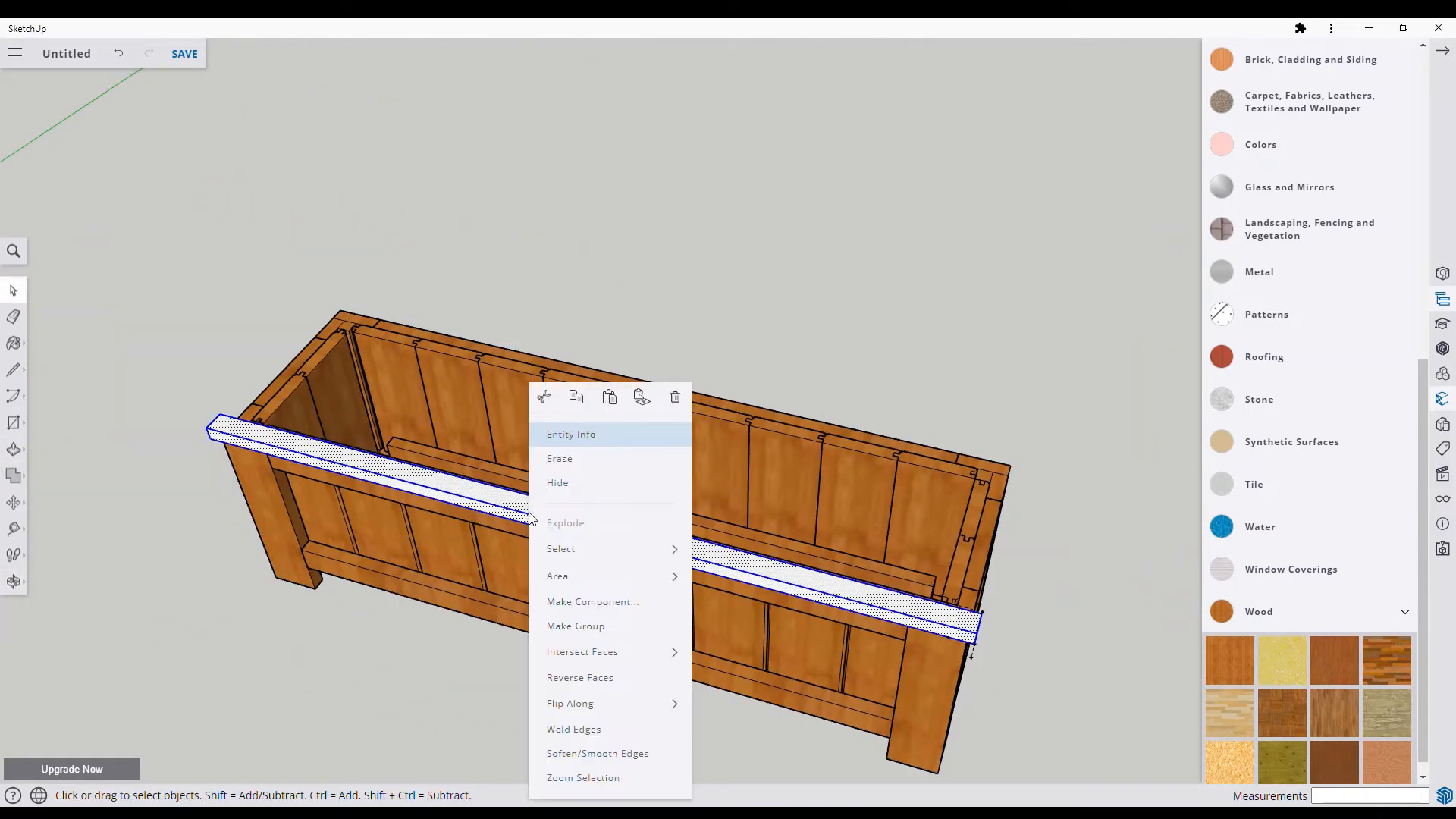
left_click(604, 601)
type("Bordo lungo")
key("Return")
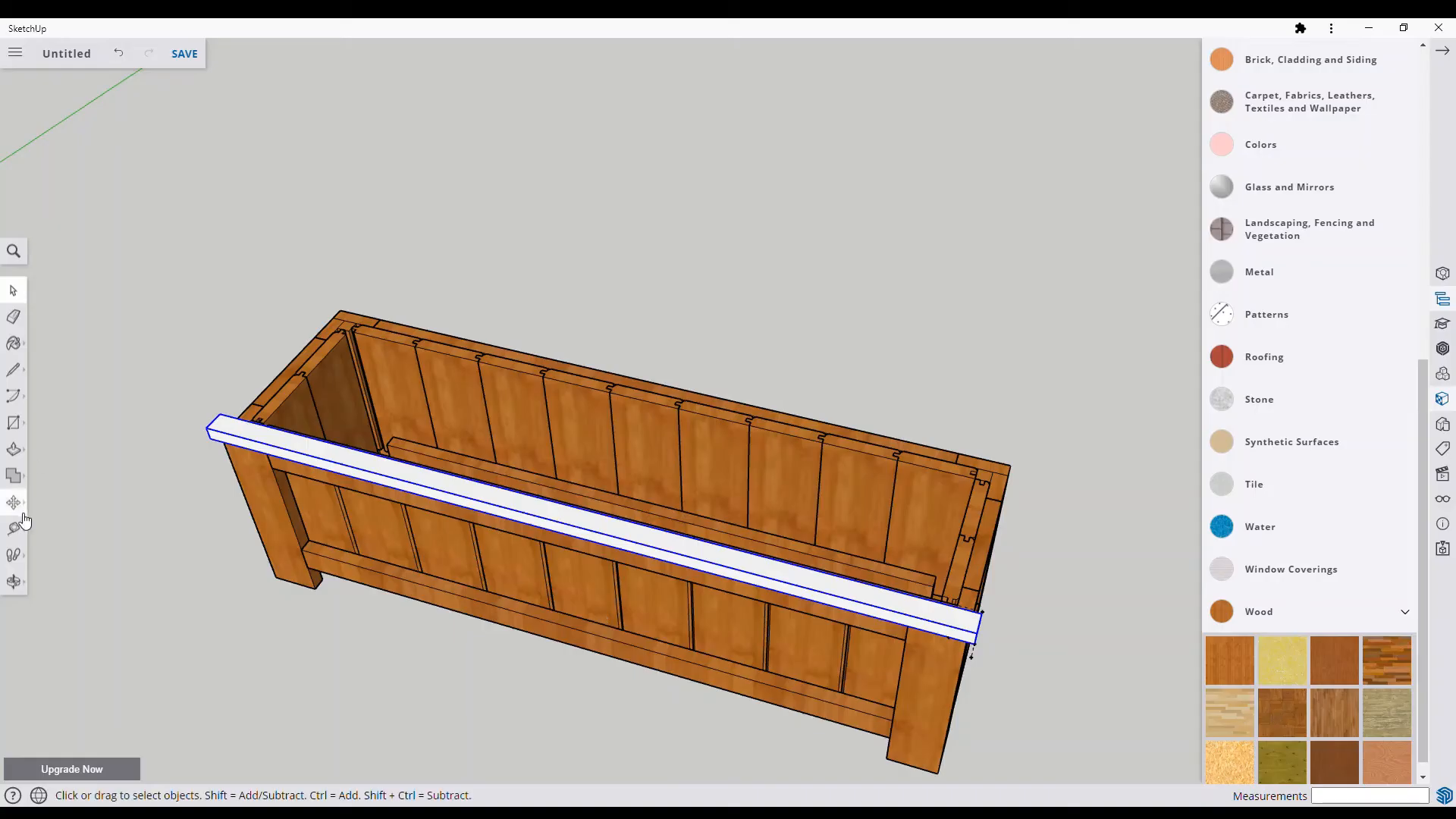
double_click(288, 449)
scroll(236, 433, "up", 5)
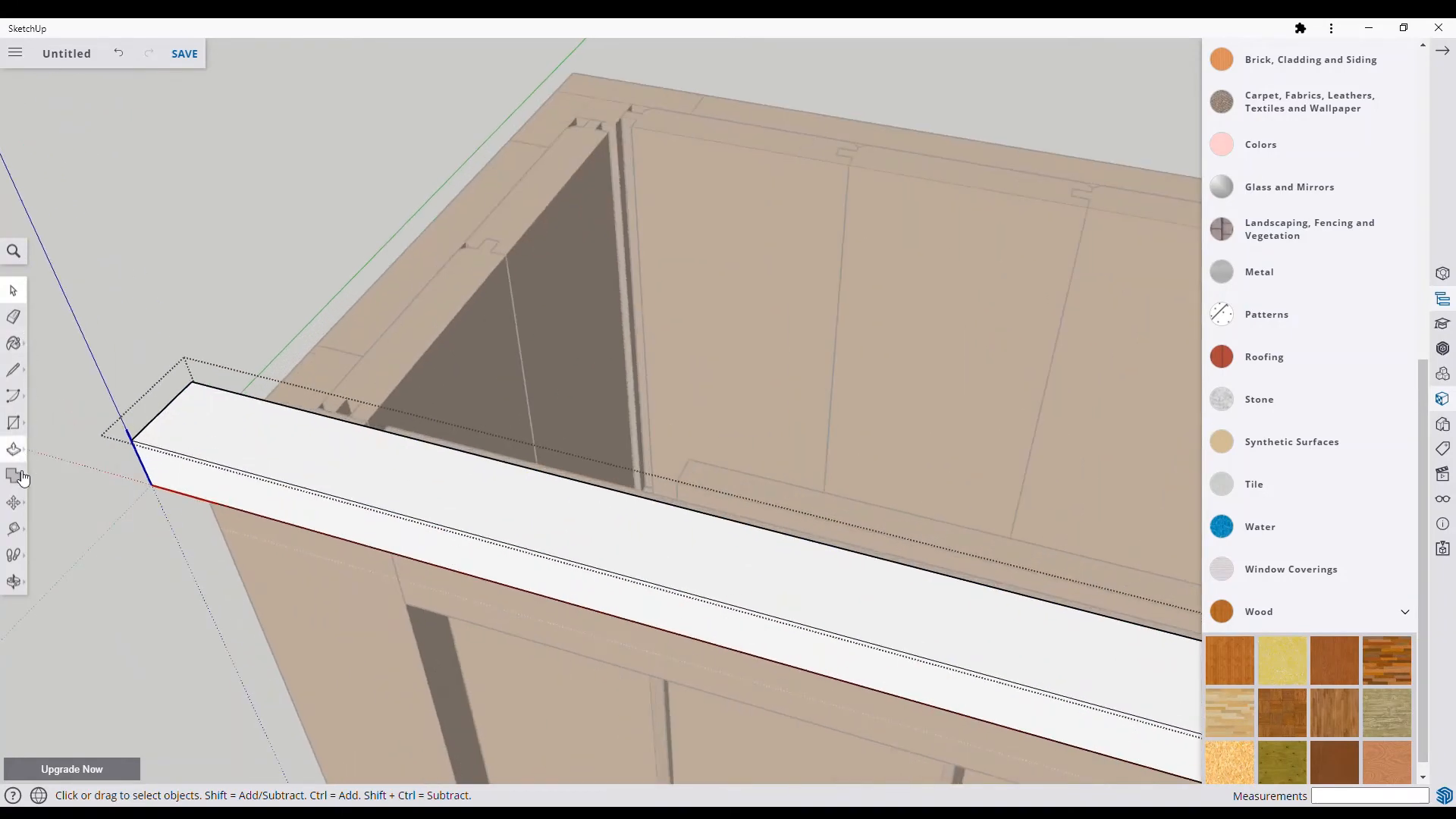
left_click(14, 370)
left_click(131, 440)
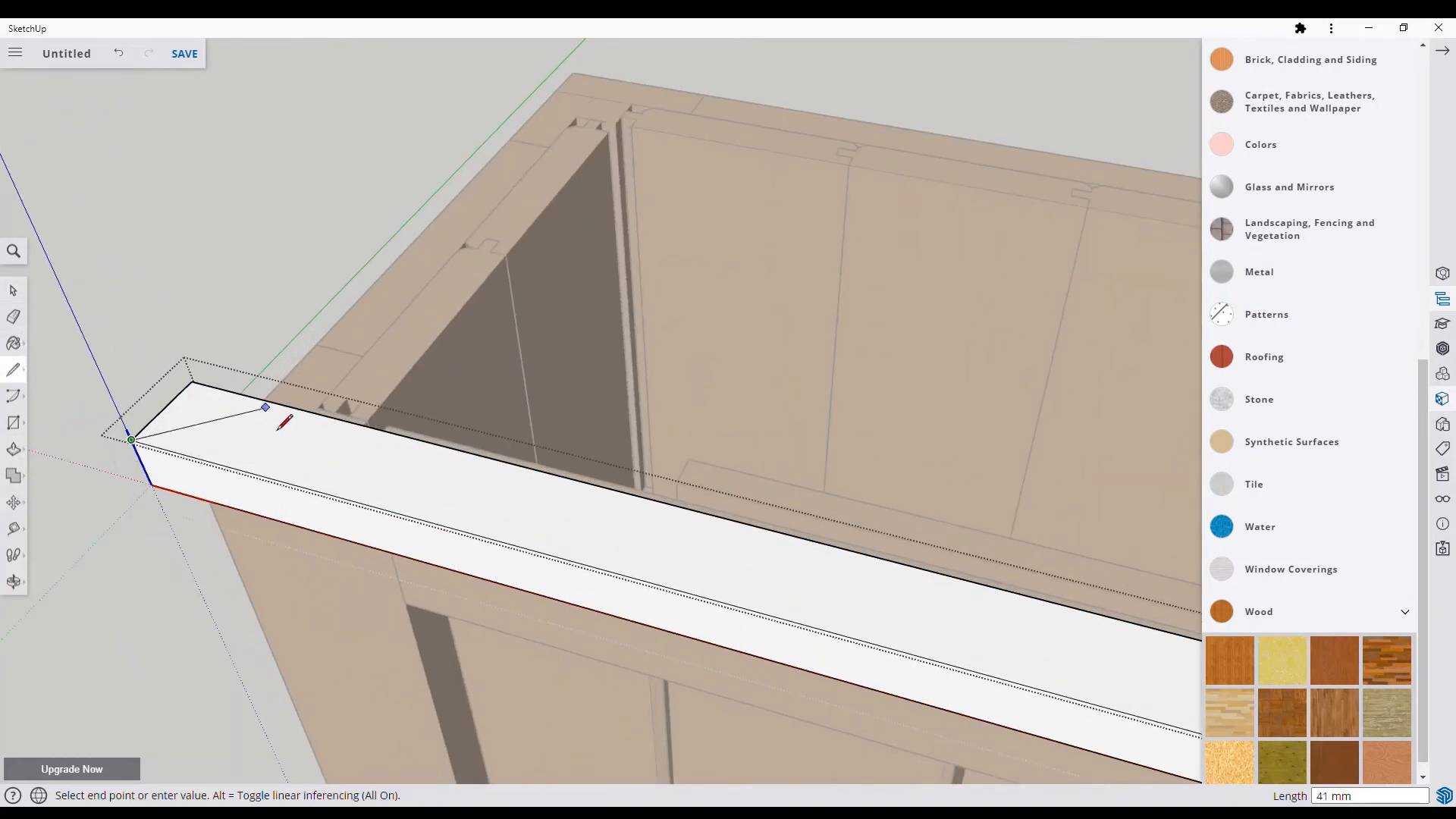
left_click(14, 528)
left_click(131, 440)
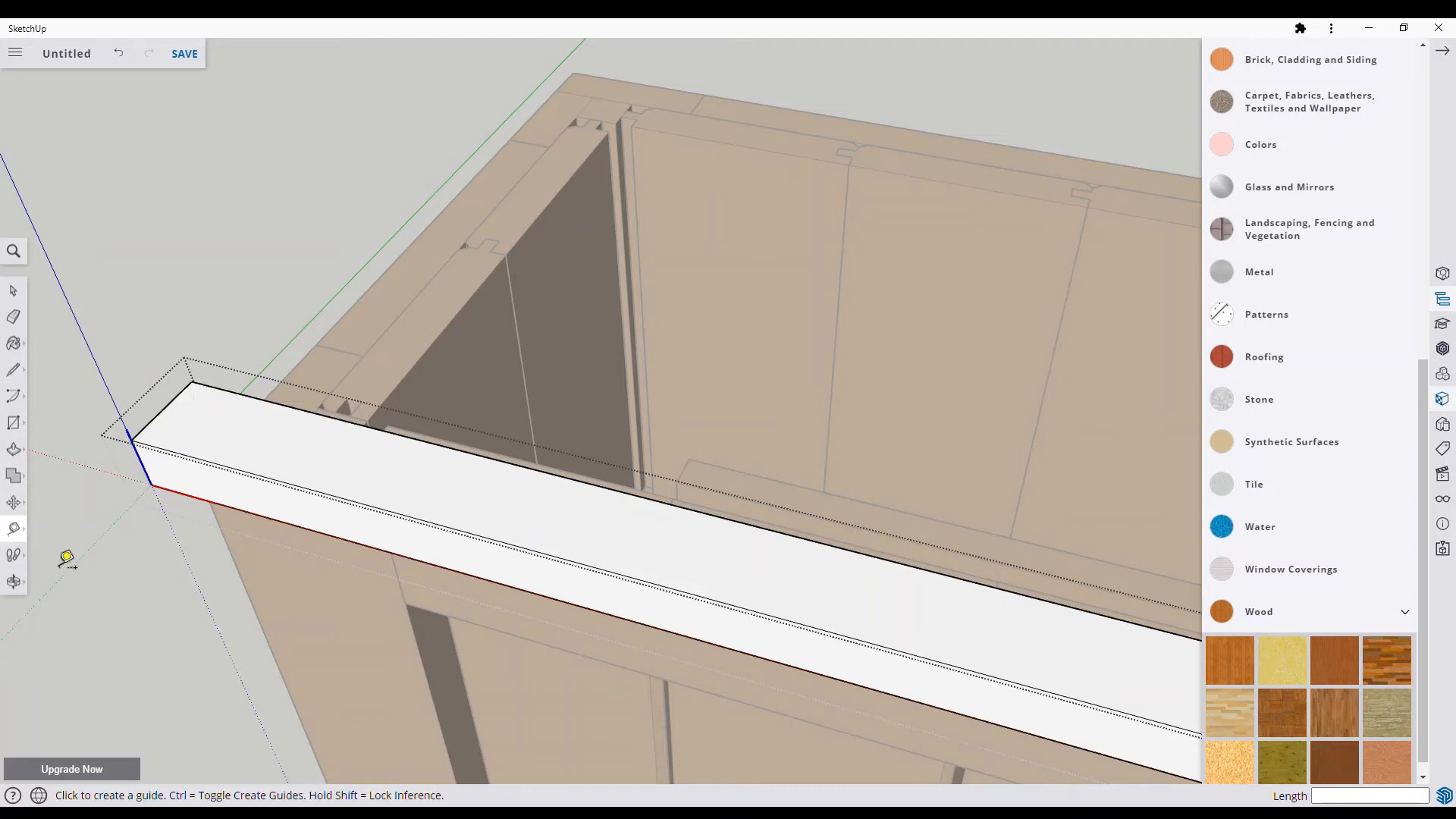
key("Escape")
key("Escape")
Step: Open the long rim board for editing and widen it by extruding its inner side face toward the inside of the box
left_click(13, 585)
left_click_drag(424, 531, 9, 619)
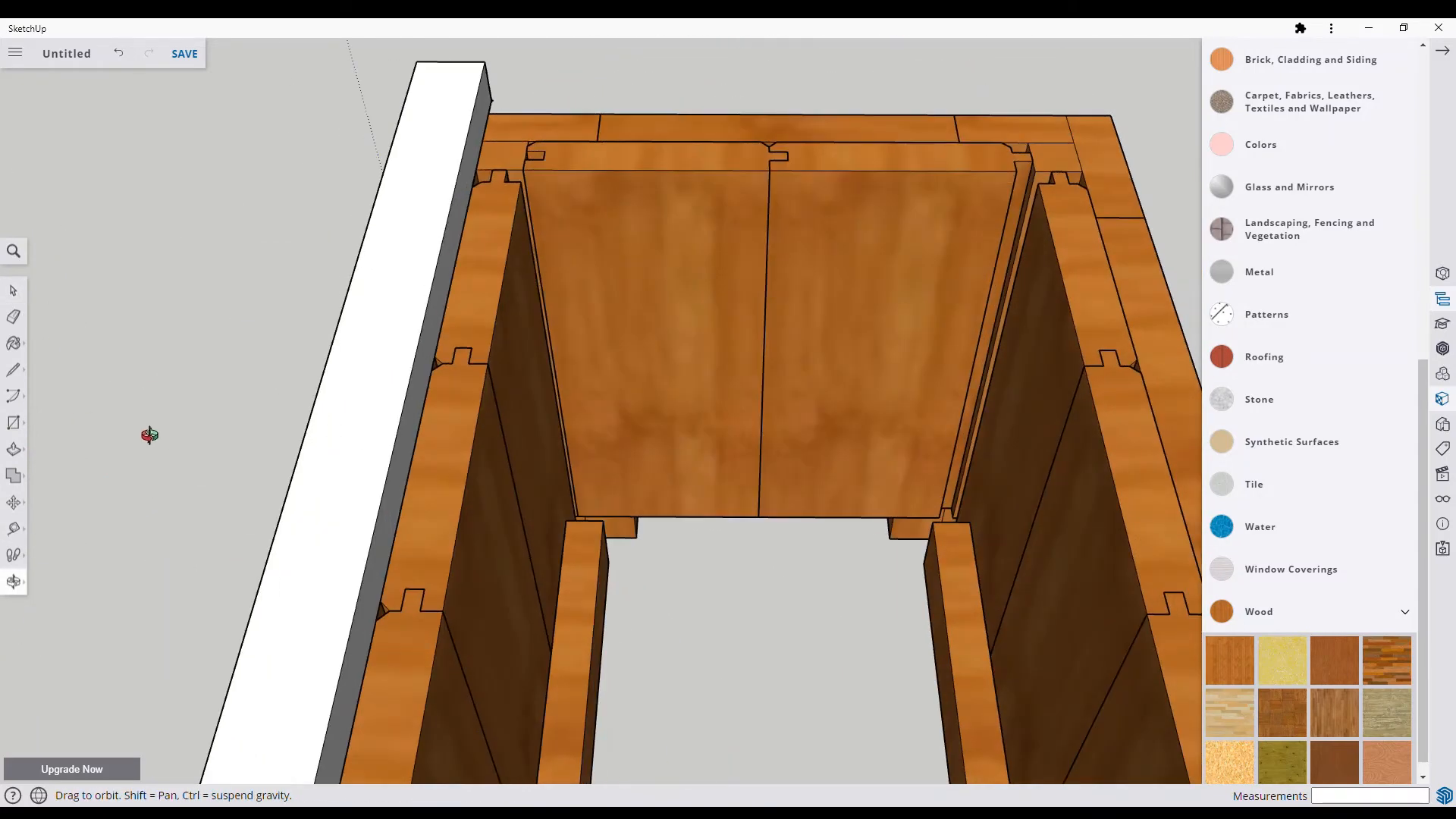
key("space")
double_click(332, 379)
key("p")
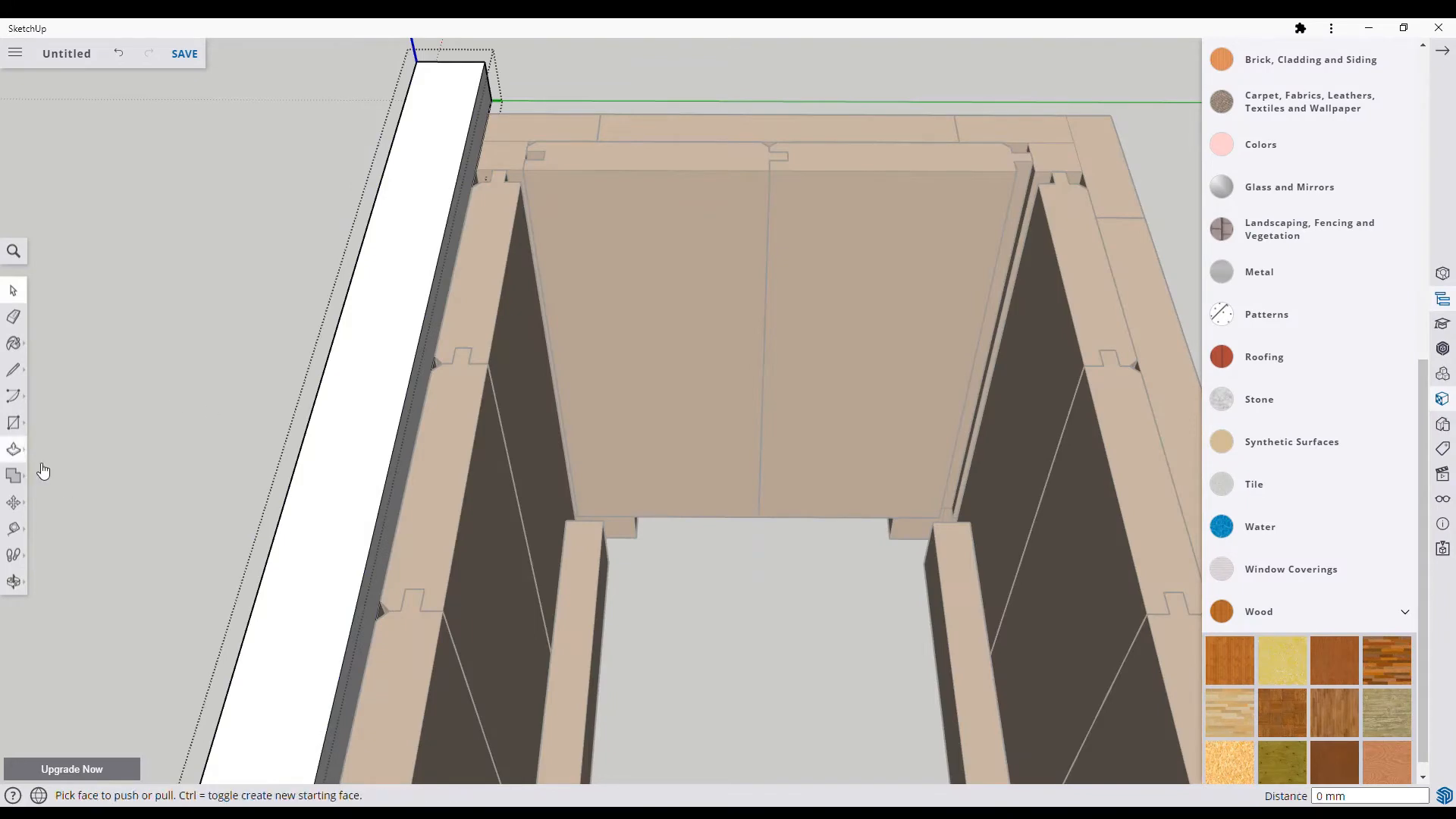
left_click(409, 413)
left_click(469, 510)
Step: Mitre the rim board's far end by marking its inner edge, drawing a diagonal about 71 mm long and pushing away the corner triangle
left_click(14, 529)
left_click(530, 62)
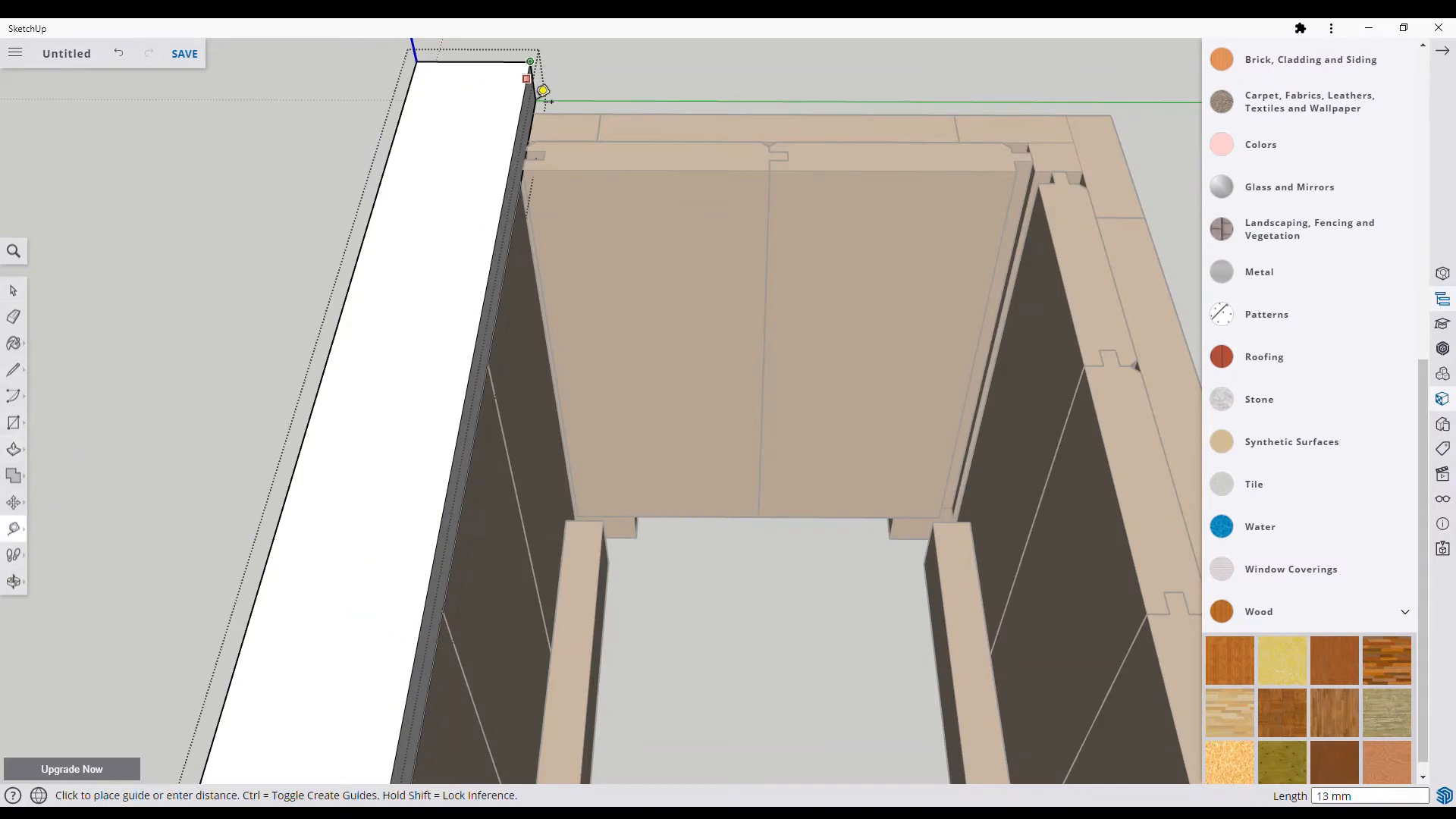
left_click(13, 370)
left_click(416, 62)
left_click(520, 133)
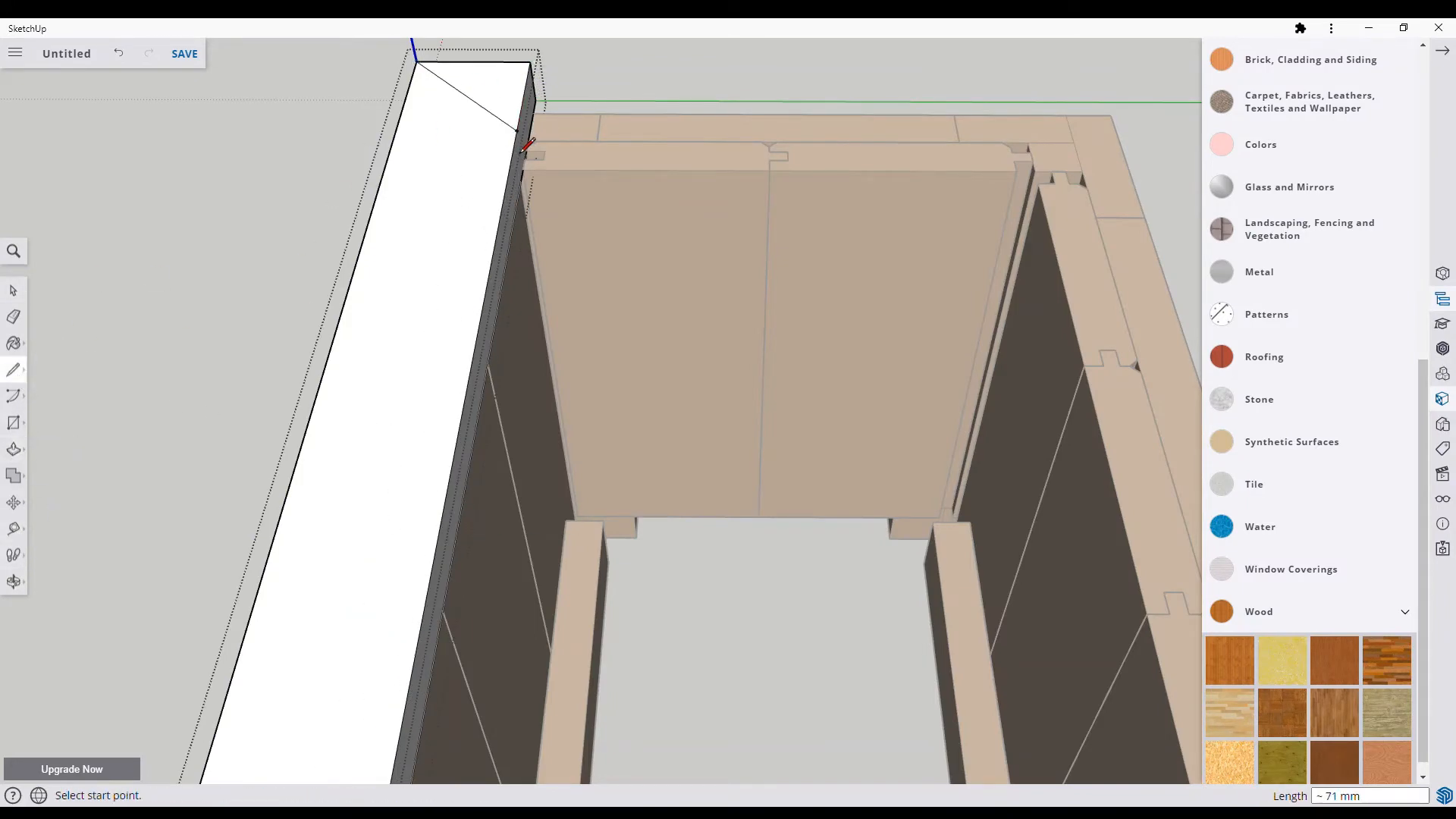
left_click(17, 453)
left_click(496, 93)
left_click(530, 143)
Step: Mitre the long rim board's near end by marking its inner edge, drawing a diagonal and pushing the corner triangle away by 20 mm
left_click(17, 584)
left_click_drag(362, 593, 622, 250)
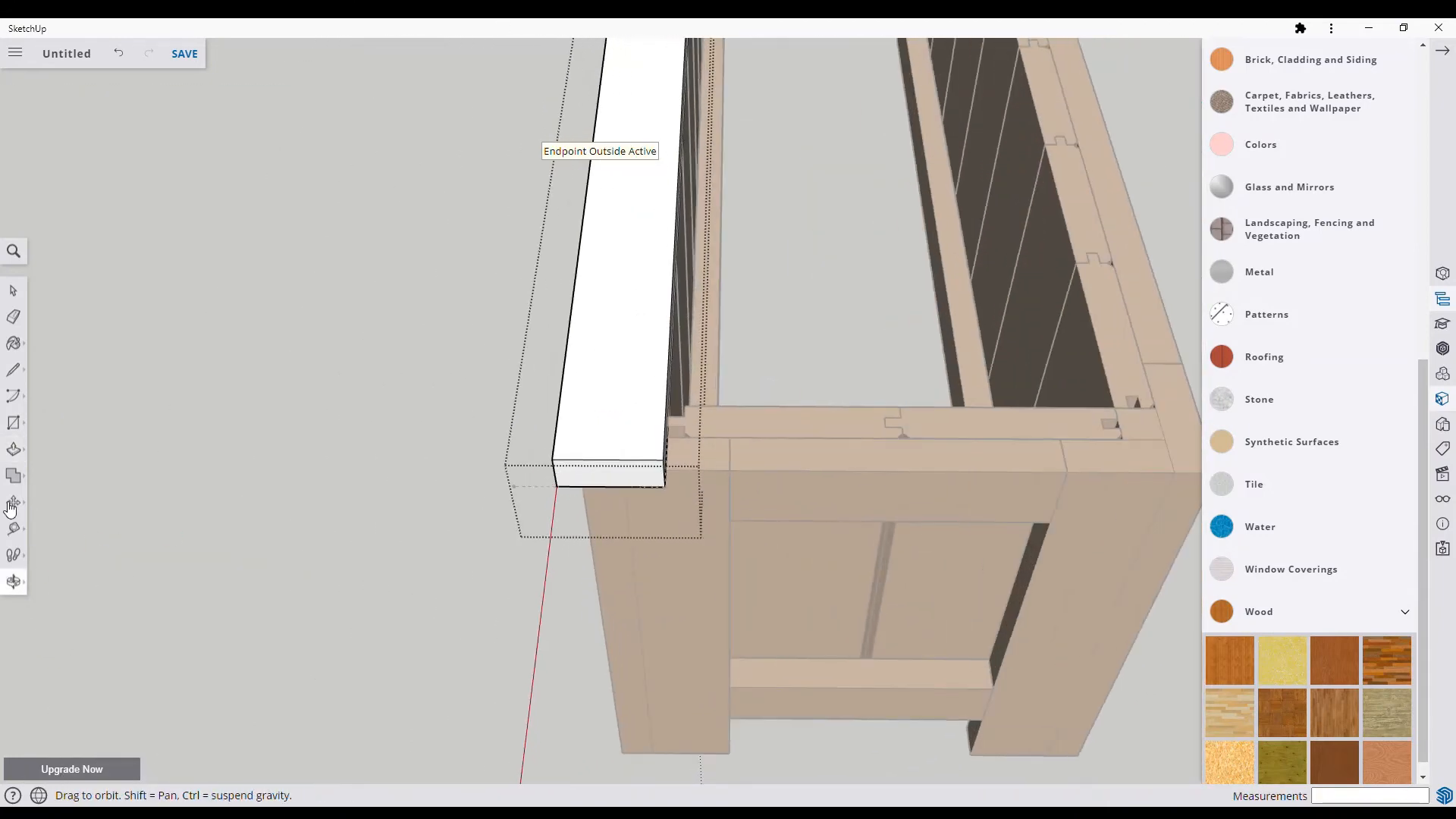
key("t")
left_click(662, 459)
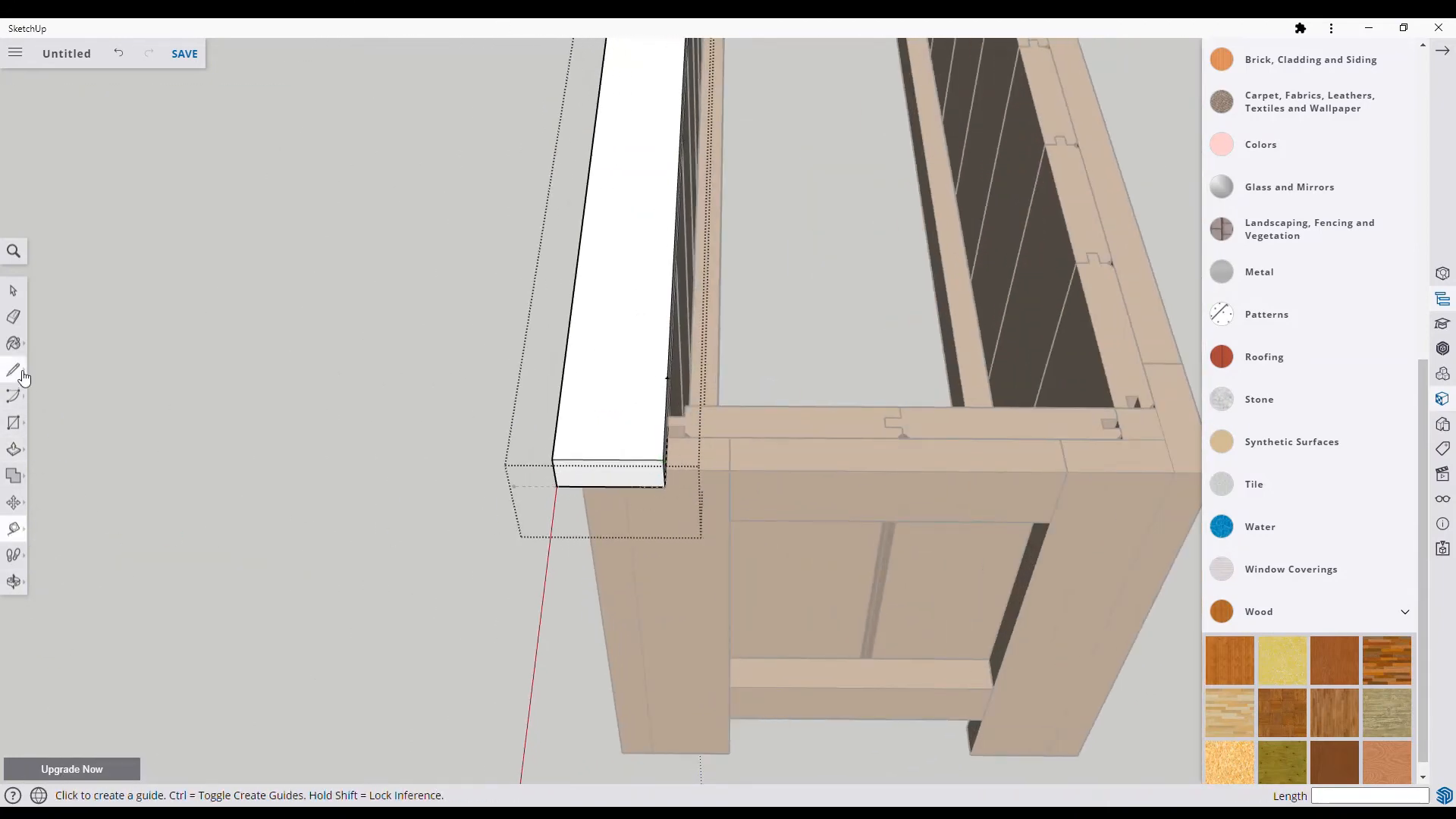
left_click(23, 377)
left_click(552, 459)
left_click(16, 450)
left_click(646, 454)
left_click(637, 492)
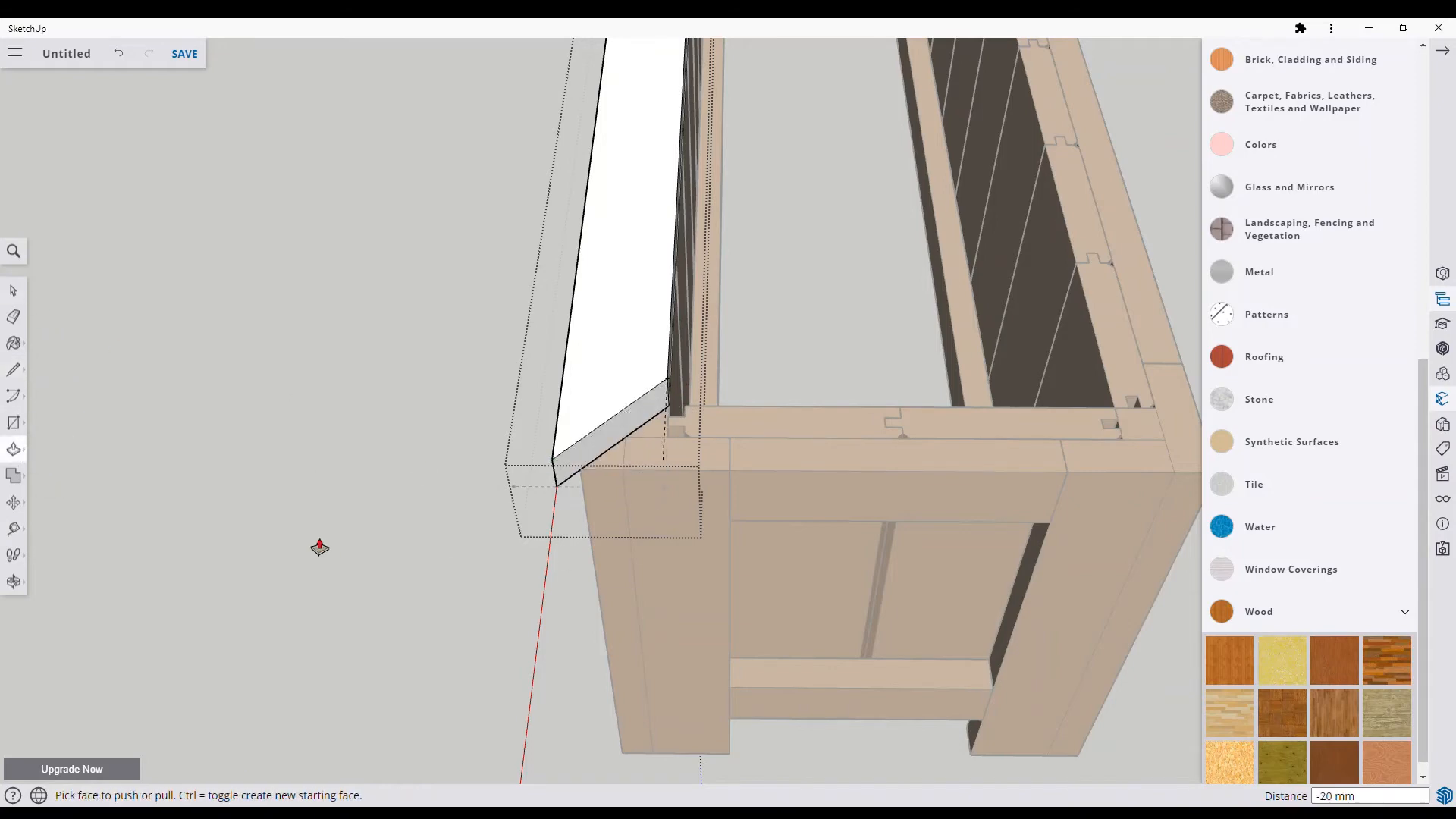
Step: Close the long rim board's editing and paint it with the first orange-brown wood material
left_click(19, 291)
left_click(318, 423)
left_click(1227, 662)
left_click(570, 398)
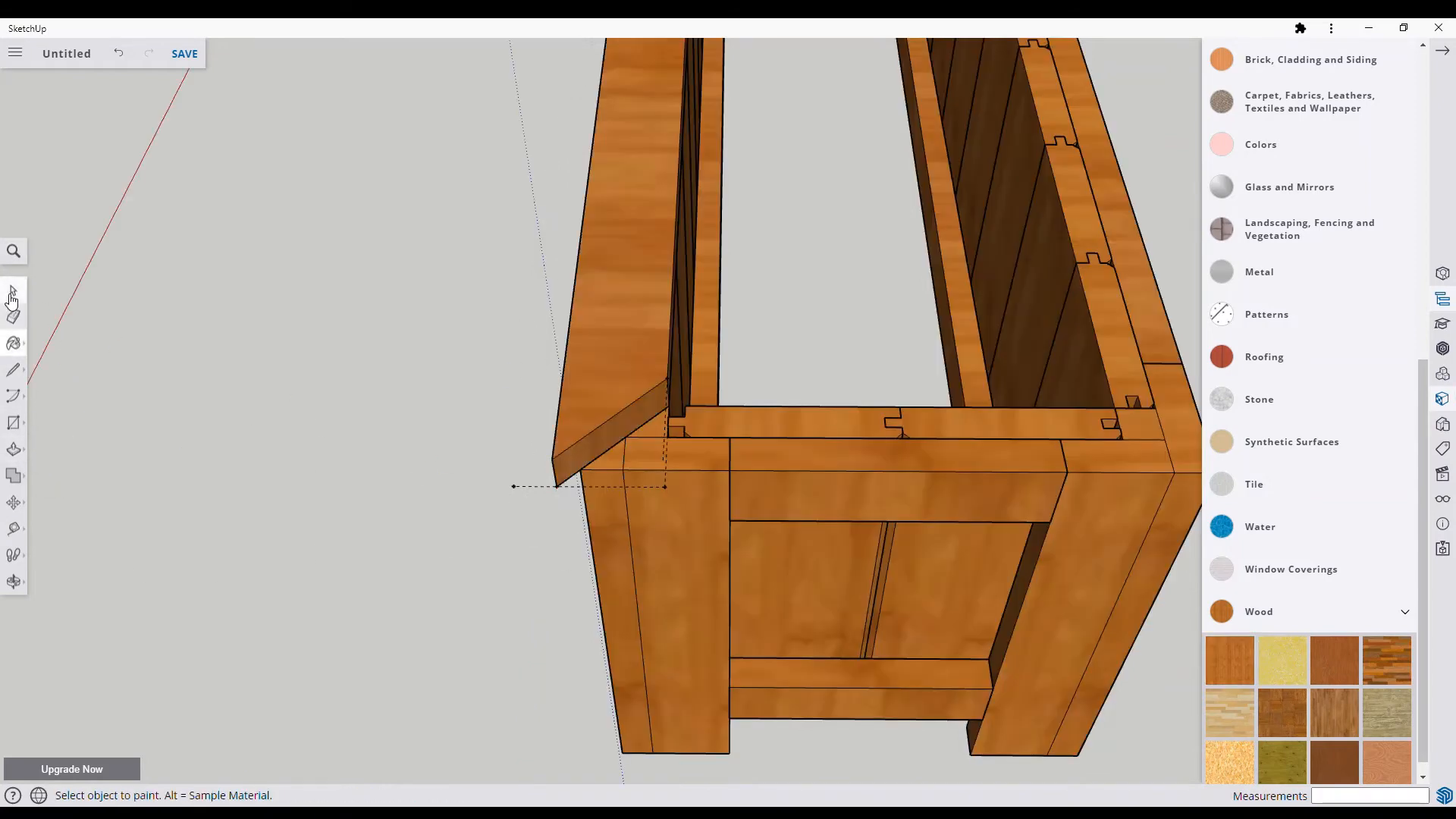
Step: Lay guides across the near short end and out from the opposite long wall to mark the second rim board's outer corner
left_click(14, 582)
left_click_drag(617, 265, 619, 273)
scroll(619, 273, "down", 8)
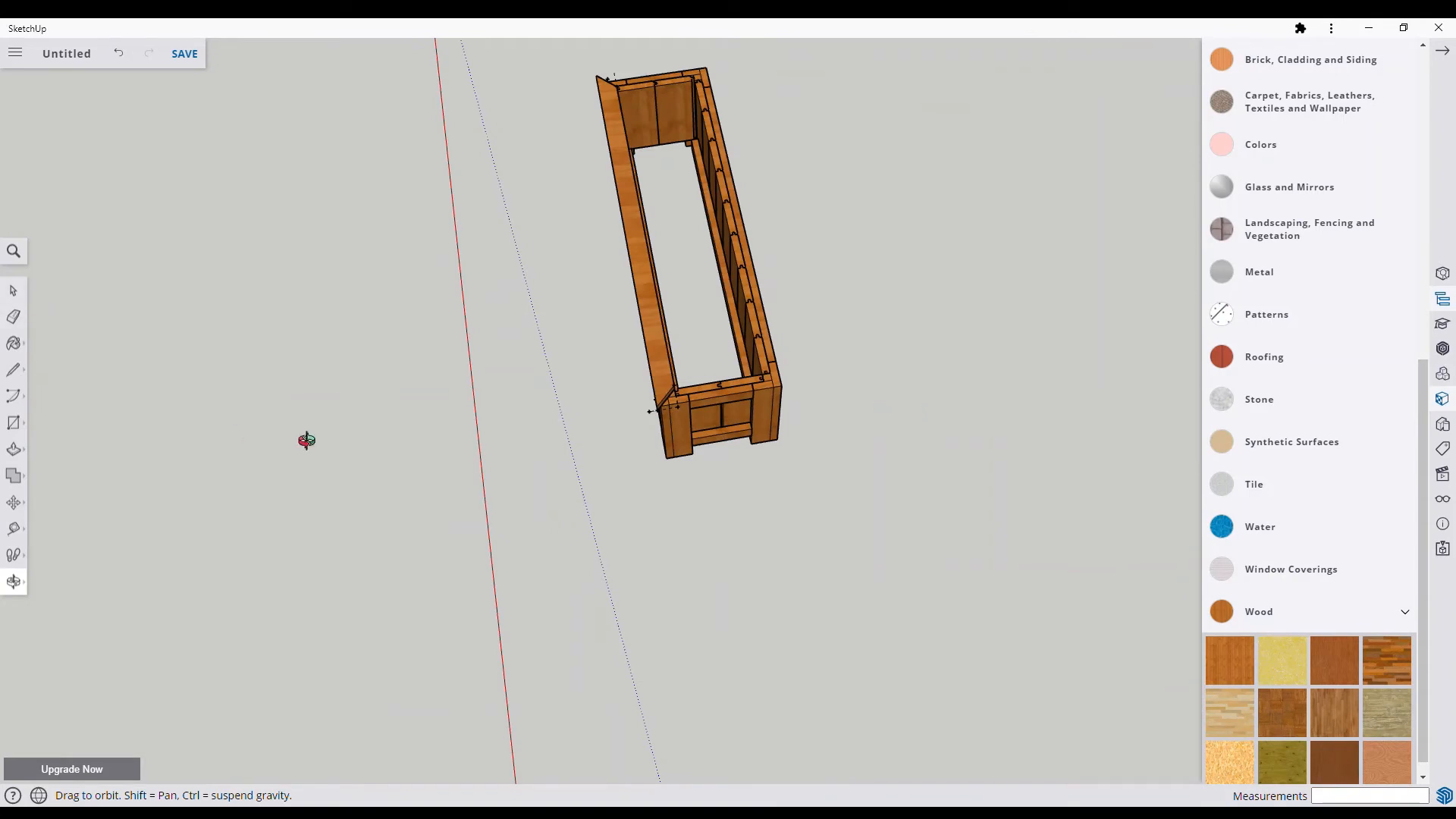
left_click(23, 530)
scroll(672, 405, "down", 4)
scroll(675, 406, "up", 9)
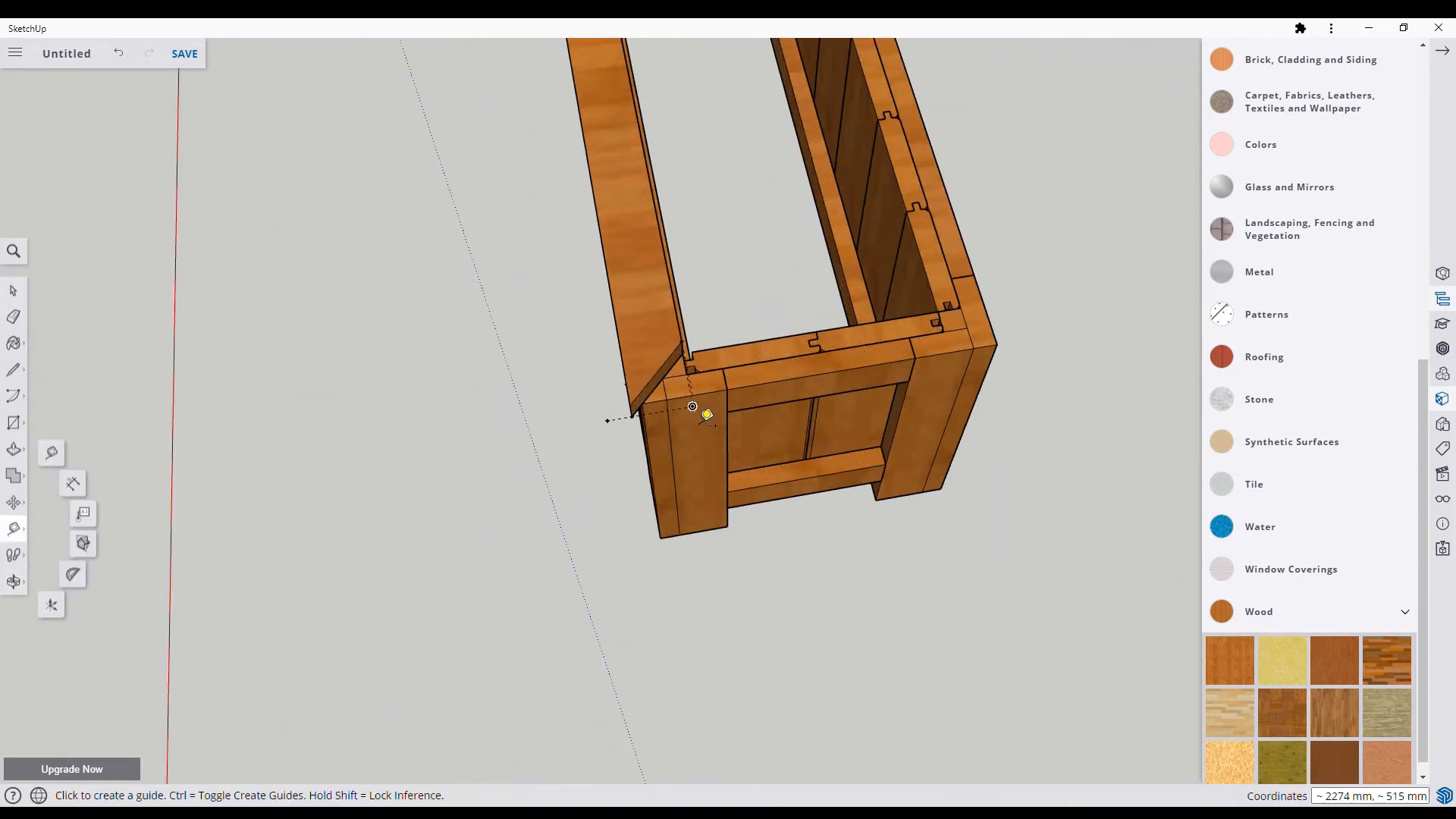
left_click(692, 408)
left_click(938, 312)
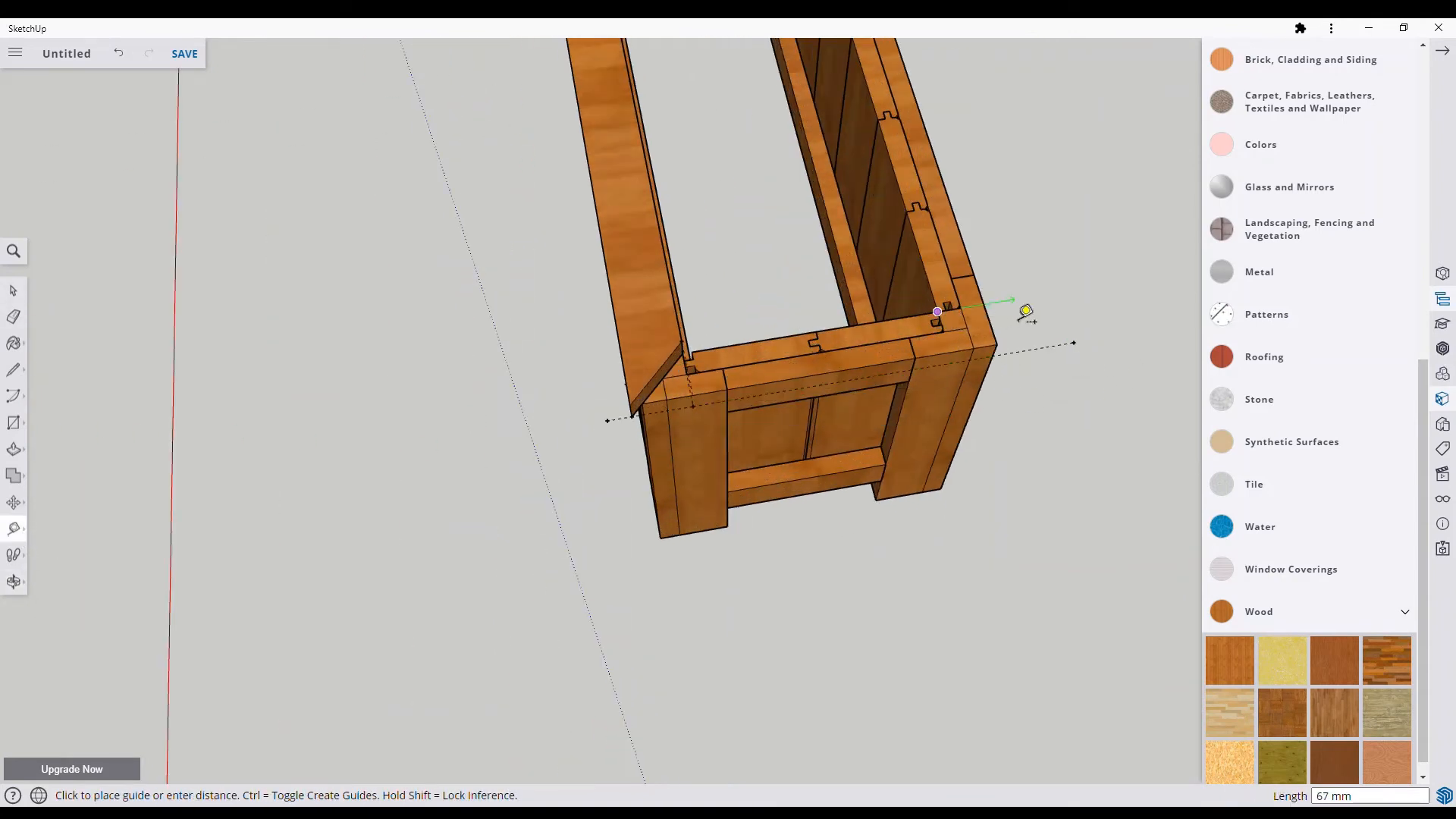
left_click(995, 302)
scroll(1013, 354, "up", 9)
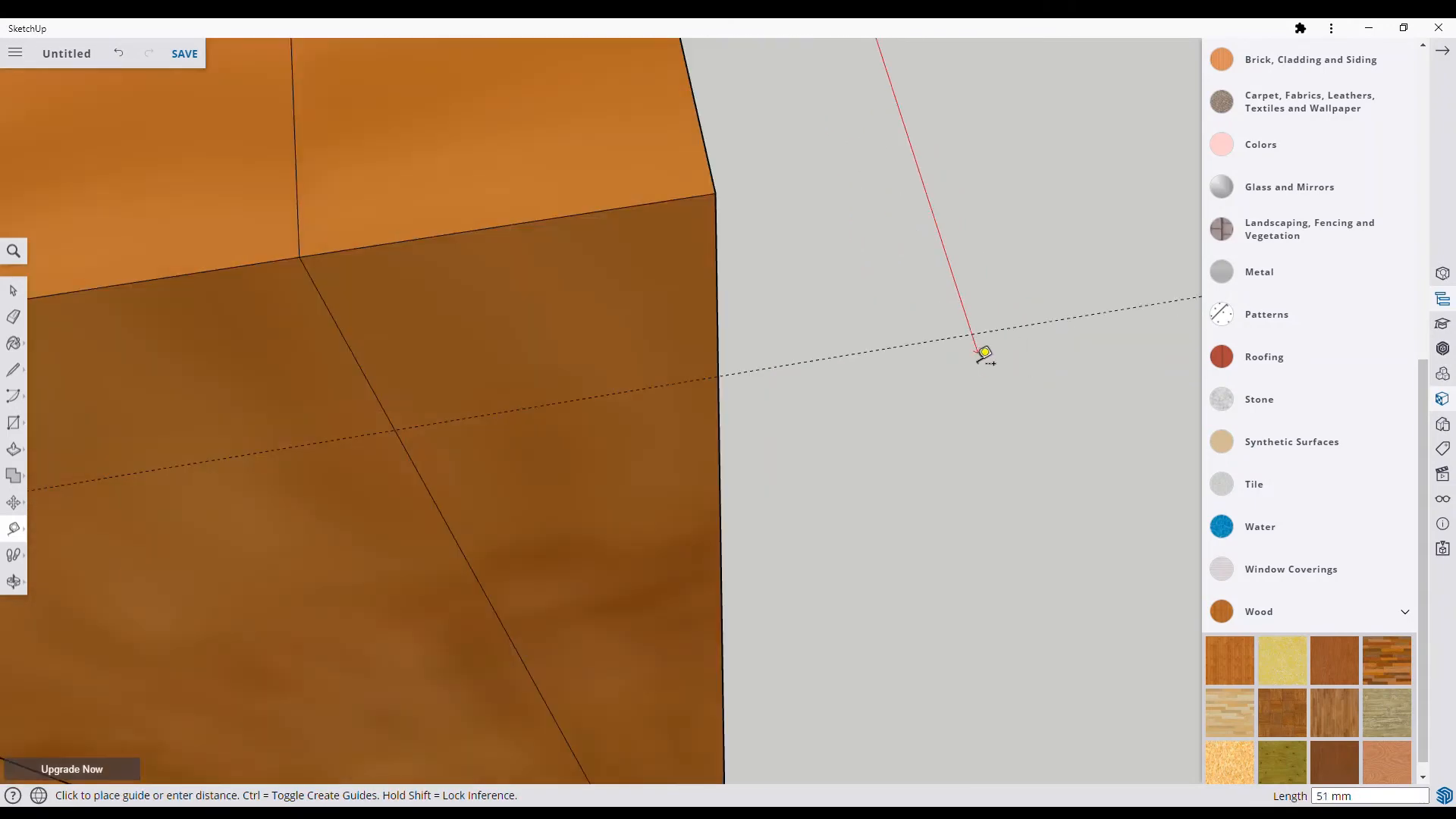
left_click(977, 337)
Step: Copy the long rim board, paste it beside the box and mirror the copy so its mitres face the opposite way
scroll(978, 338, "down", 9)
left_click(16, 291)
left_click(584, 293, "ctrl")
key("ctrl+c")
key("ctrl+v")
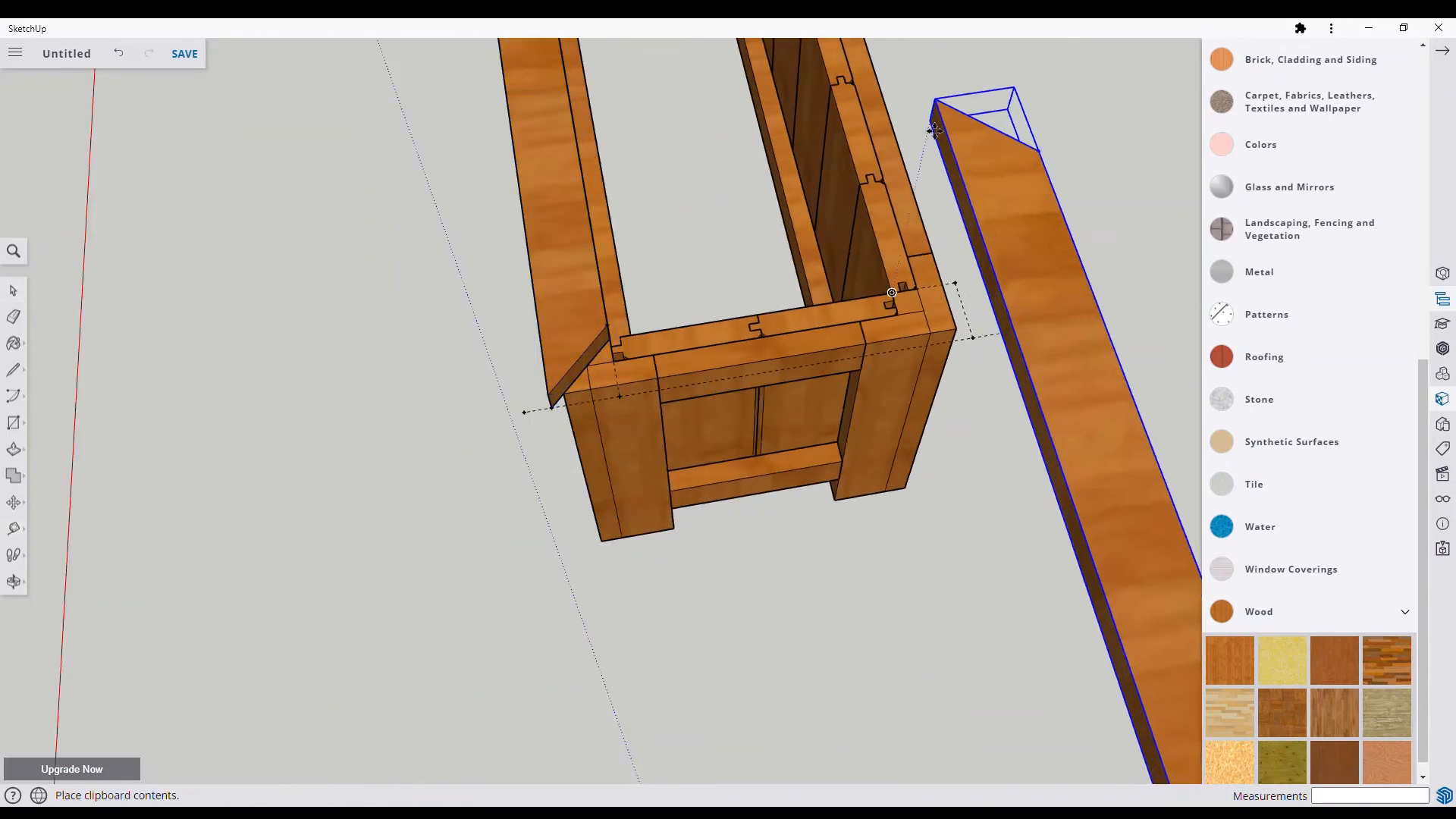
scroll(872, 90, "down", 3)
left_click(872, 89)
right_click(918, 212)
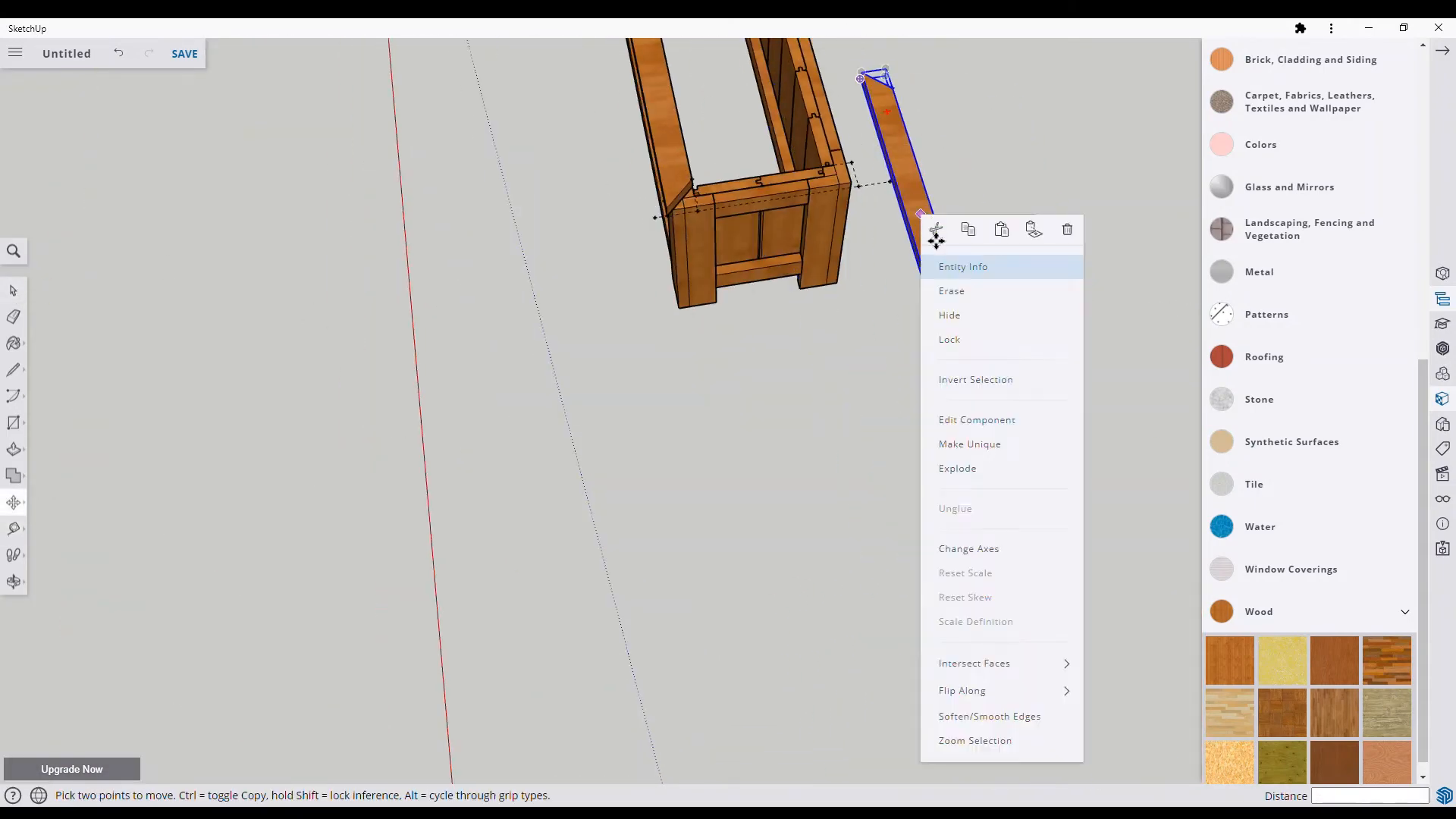
left_click(1146, 721)
Step: Move the mirrored rim board by its outer end corner onto the guide intersection over the opposite long wall
scroll(1059, 583, "up", 3)
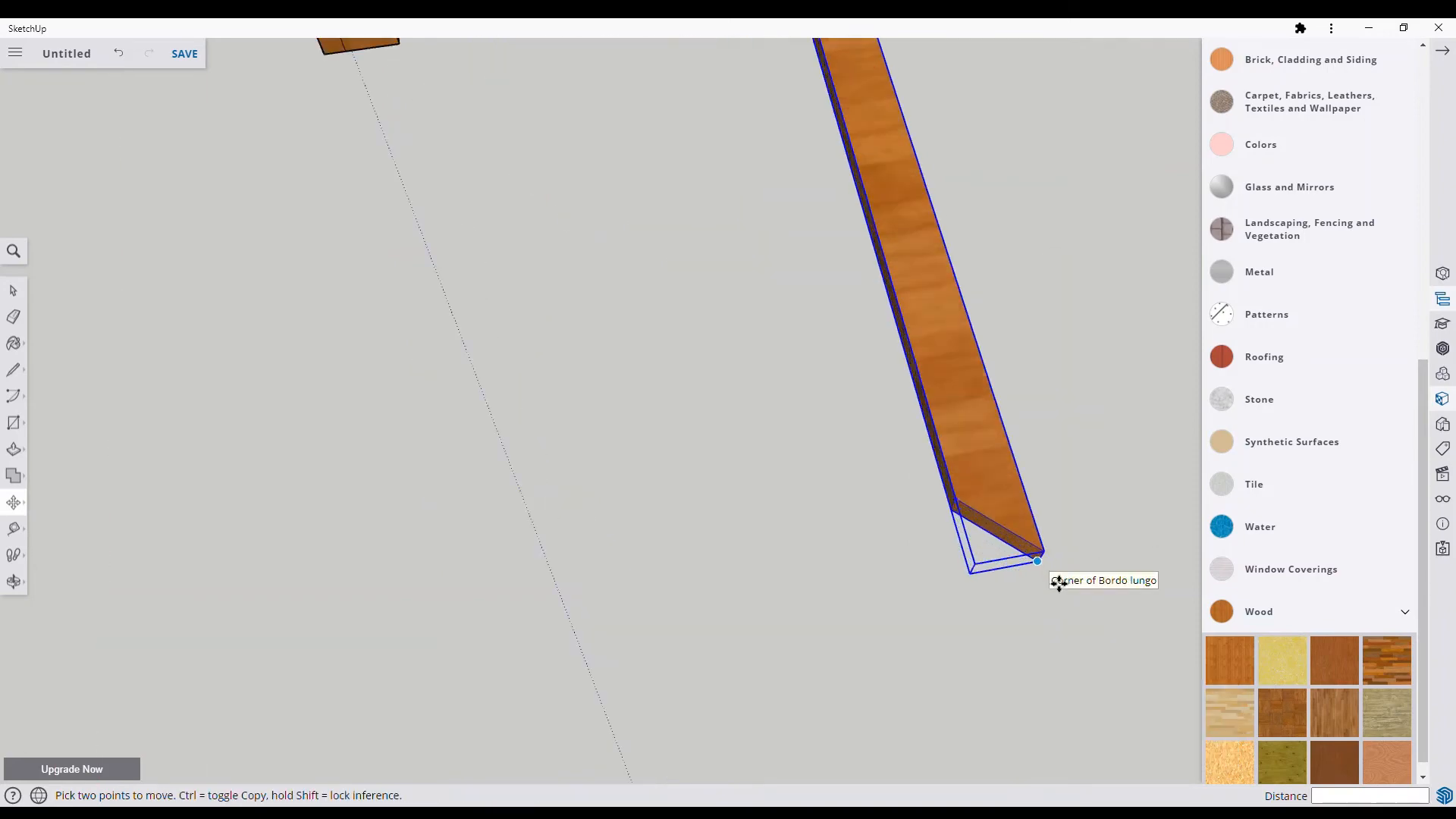
left_click(1044, 568)
scroll(1056, 578, "down", 5)
scroll(1017, 471, "up", 10)
scroll(904, 465, "down", 6)
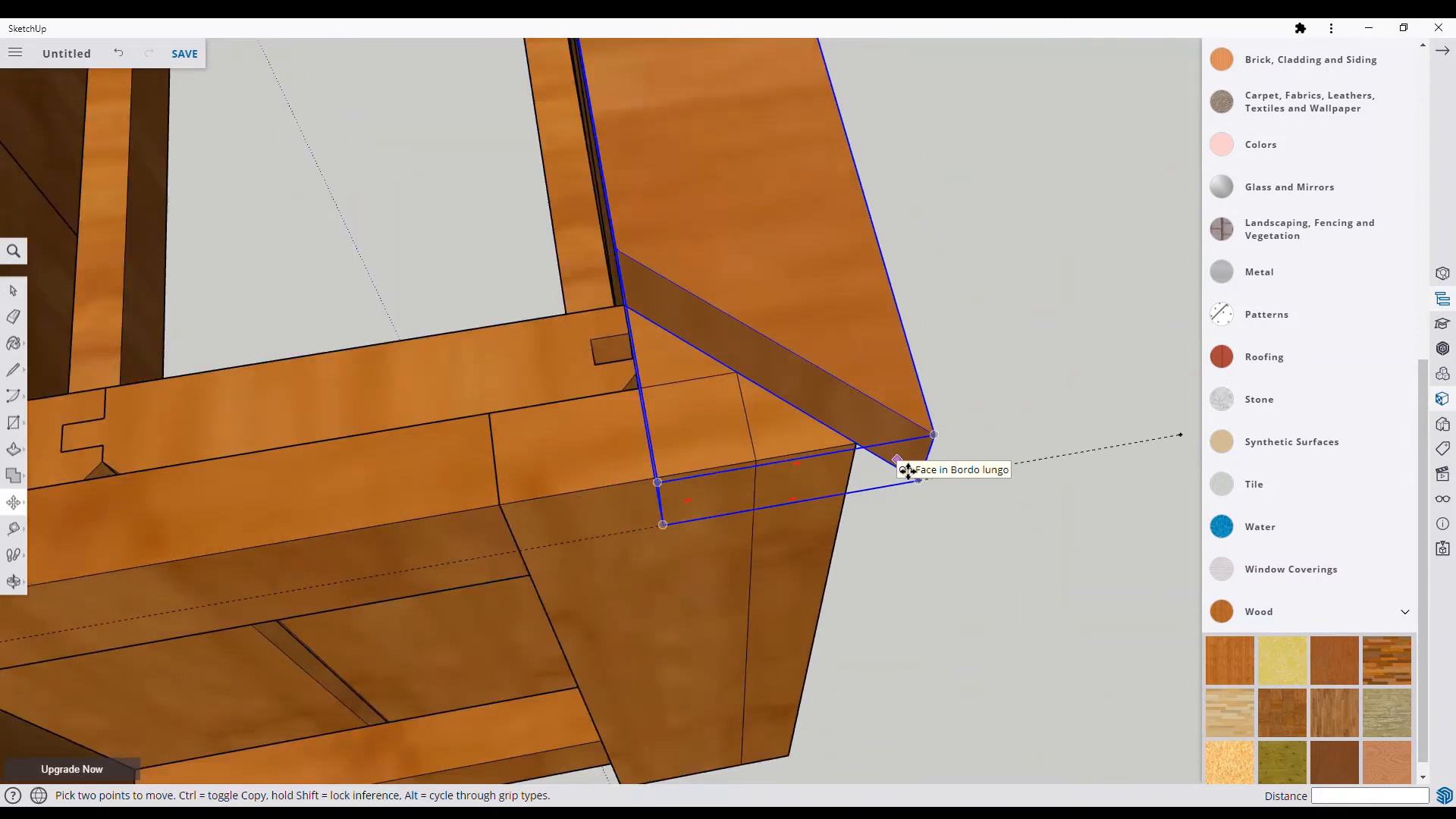
left_click(903, 465)
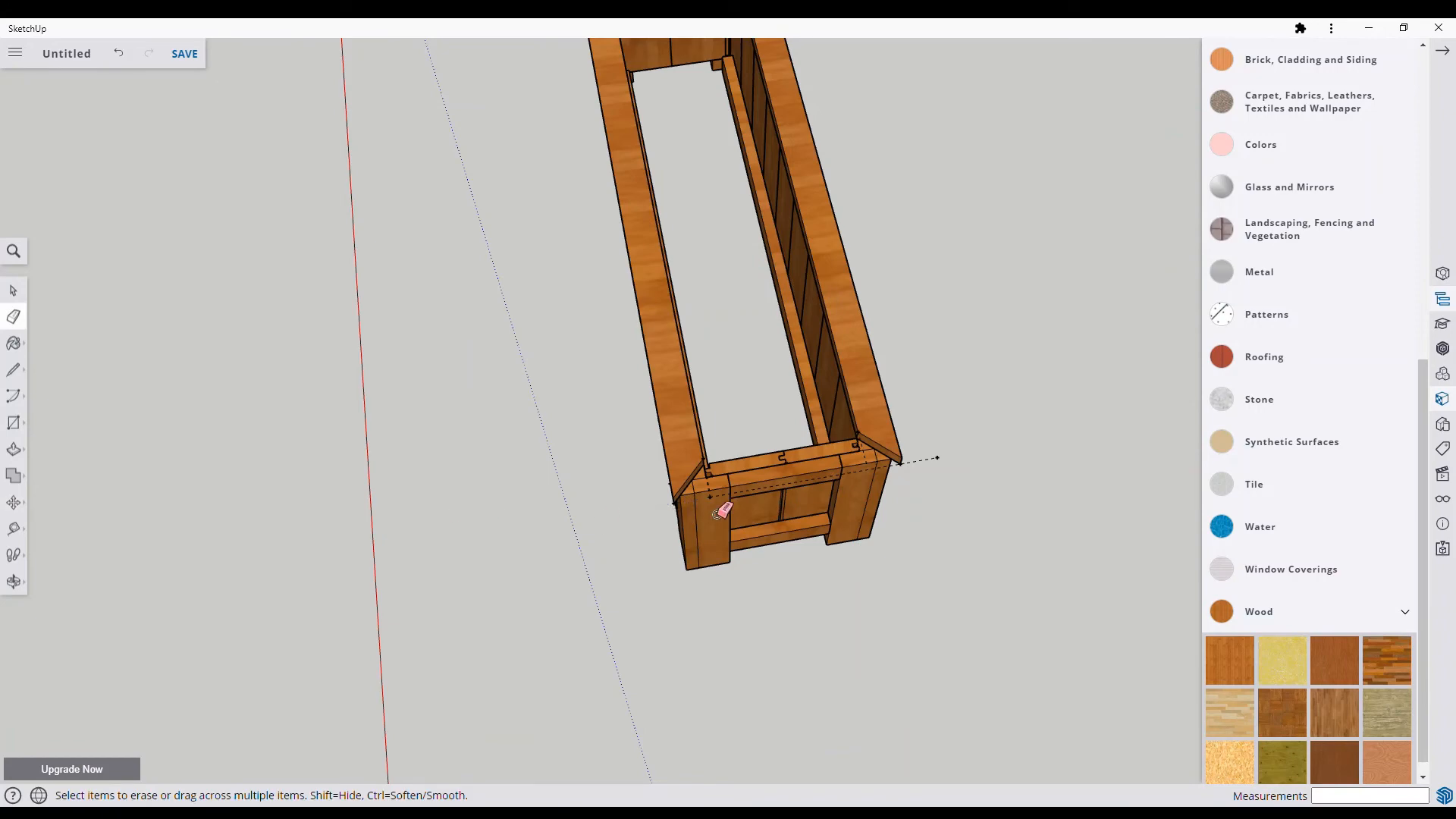
Step: Erase the leftover construction guides around the near rim corners, including those inside the long rim board component
scroll(753, 505, "up", 5)
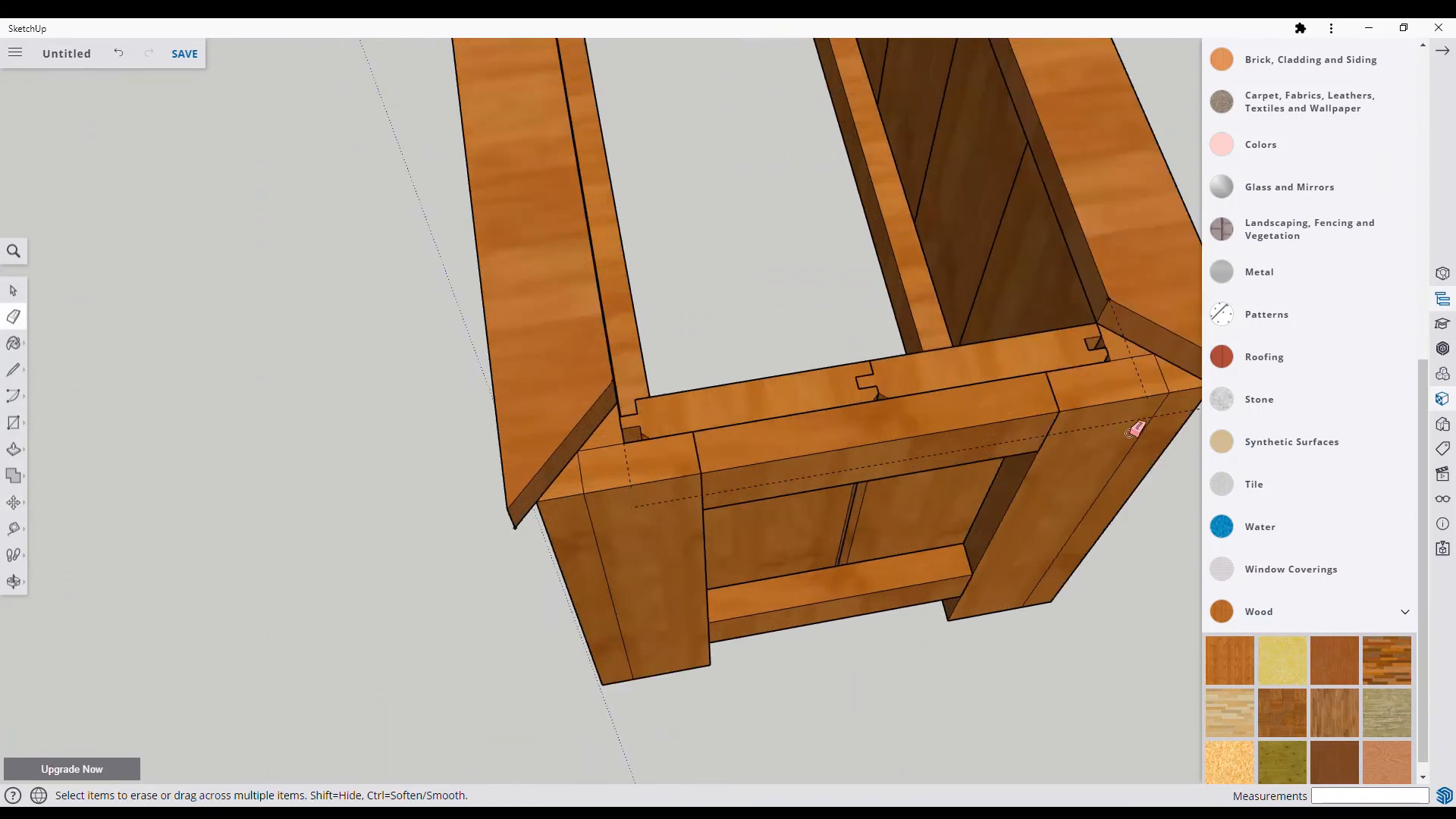
scroll(1168, 435, "down", 3)
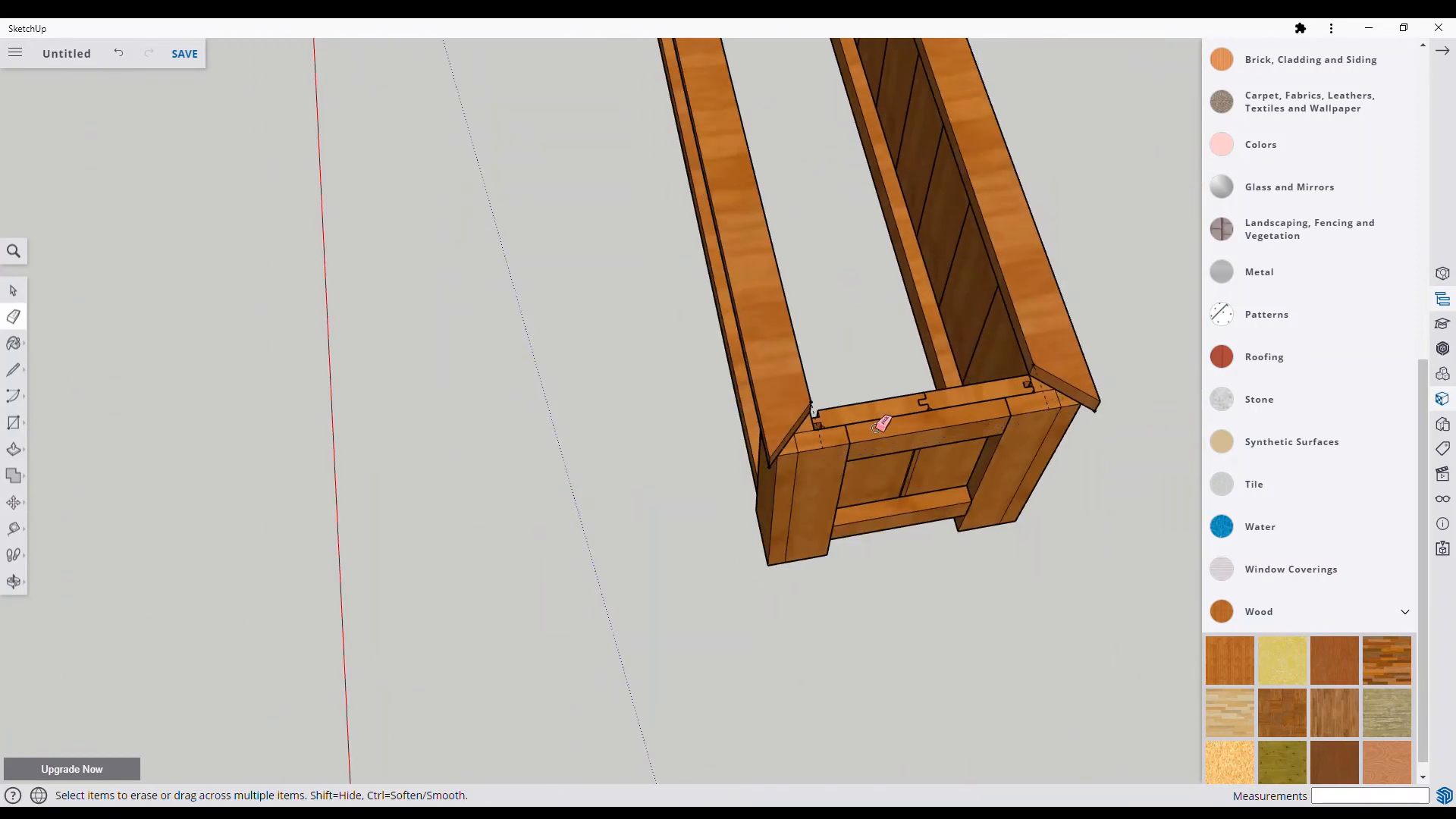
scroll(821, 427, "up", 5)
mouse_move(805, 386)
left_mouse_down()
mouse_move(526, 364)
mouse_move(810, 420)
left_mouse_up()
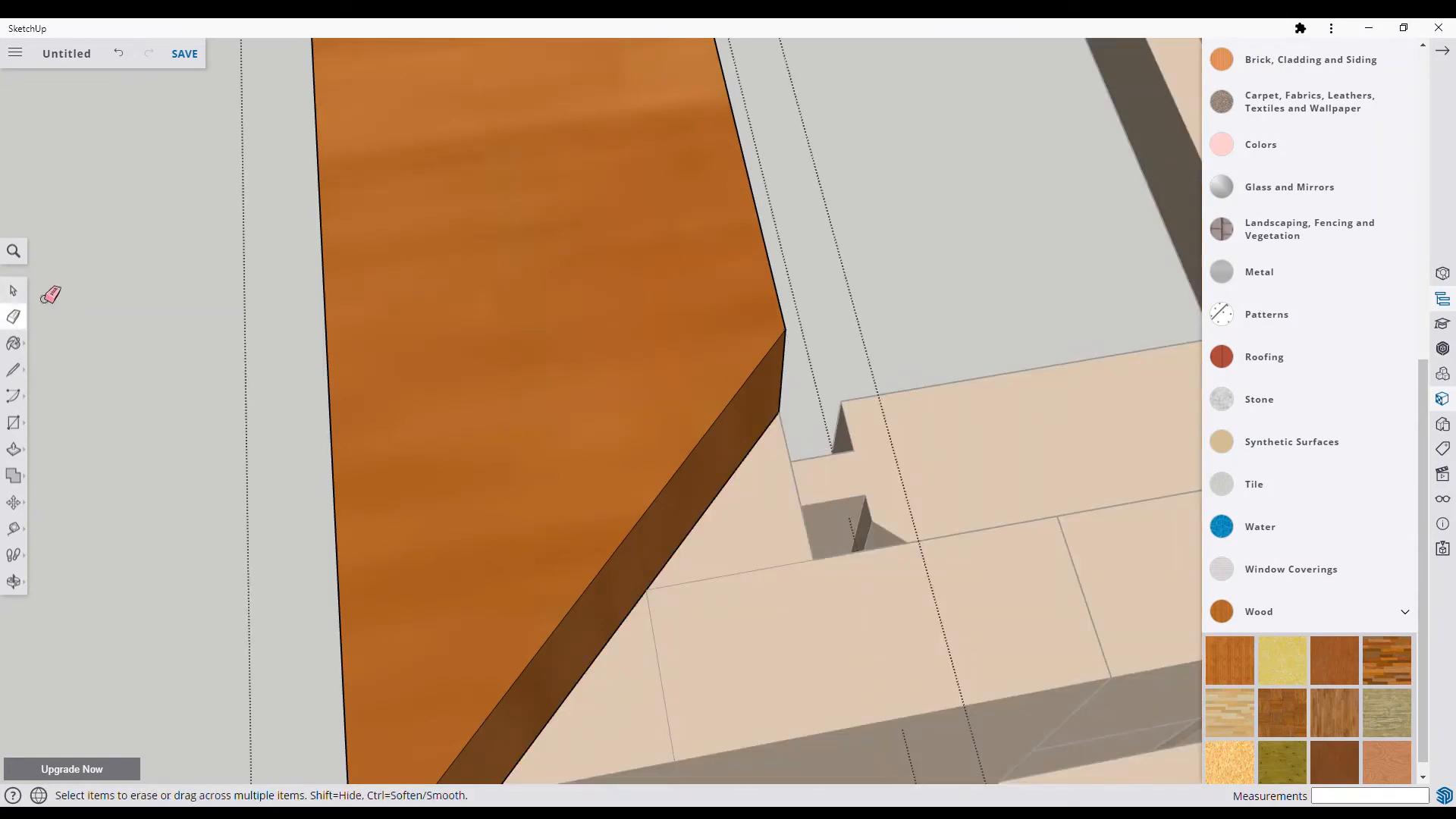
scroll(178, 452, "down", 8)
Step: Draw a rectangle across the near short end between the long rim boards and extrude it down to their 20 mm thickness
key("r")
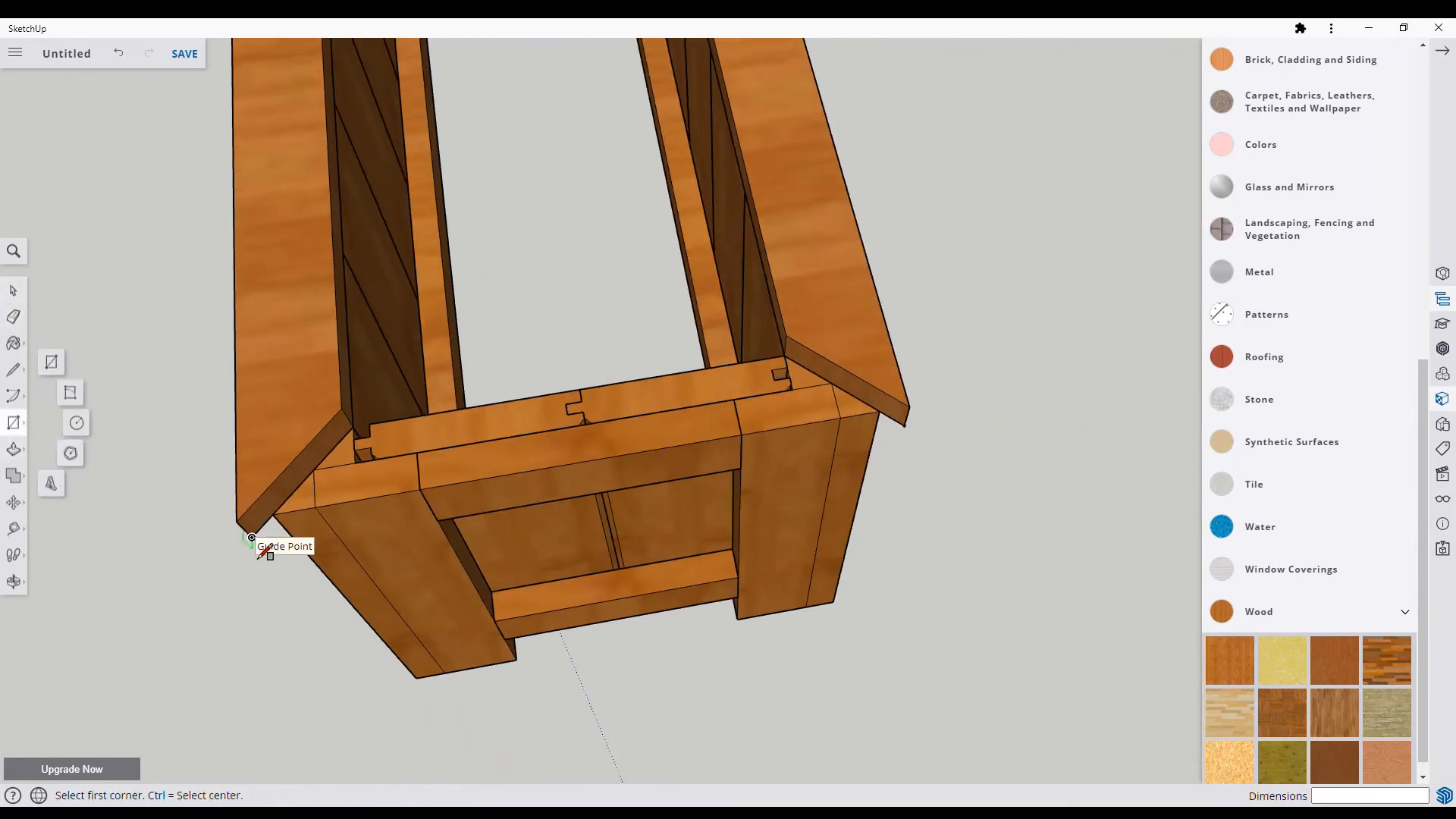
left_click(257, 558)
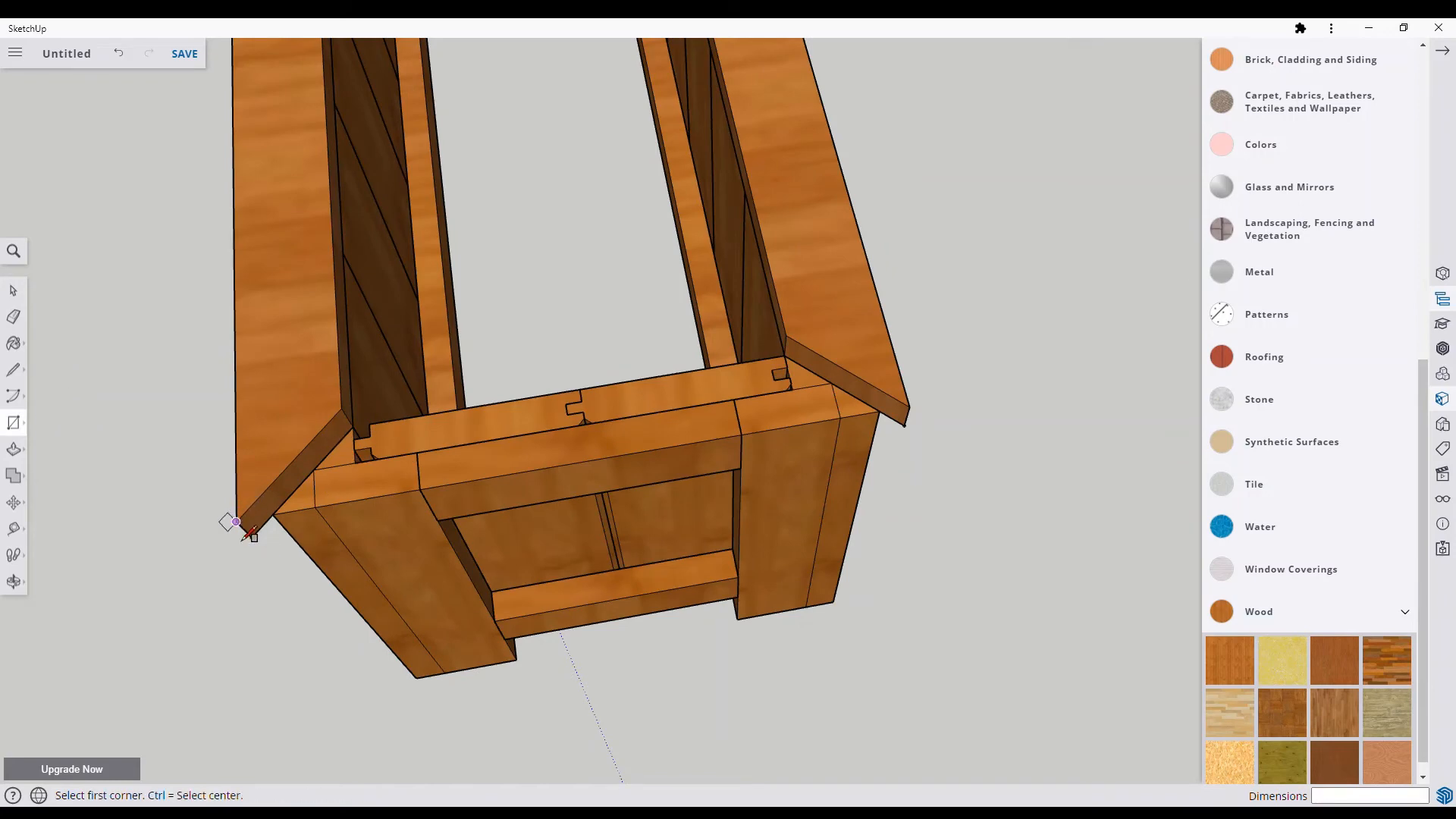
left_click(885, 341)
left_click(13, 581)
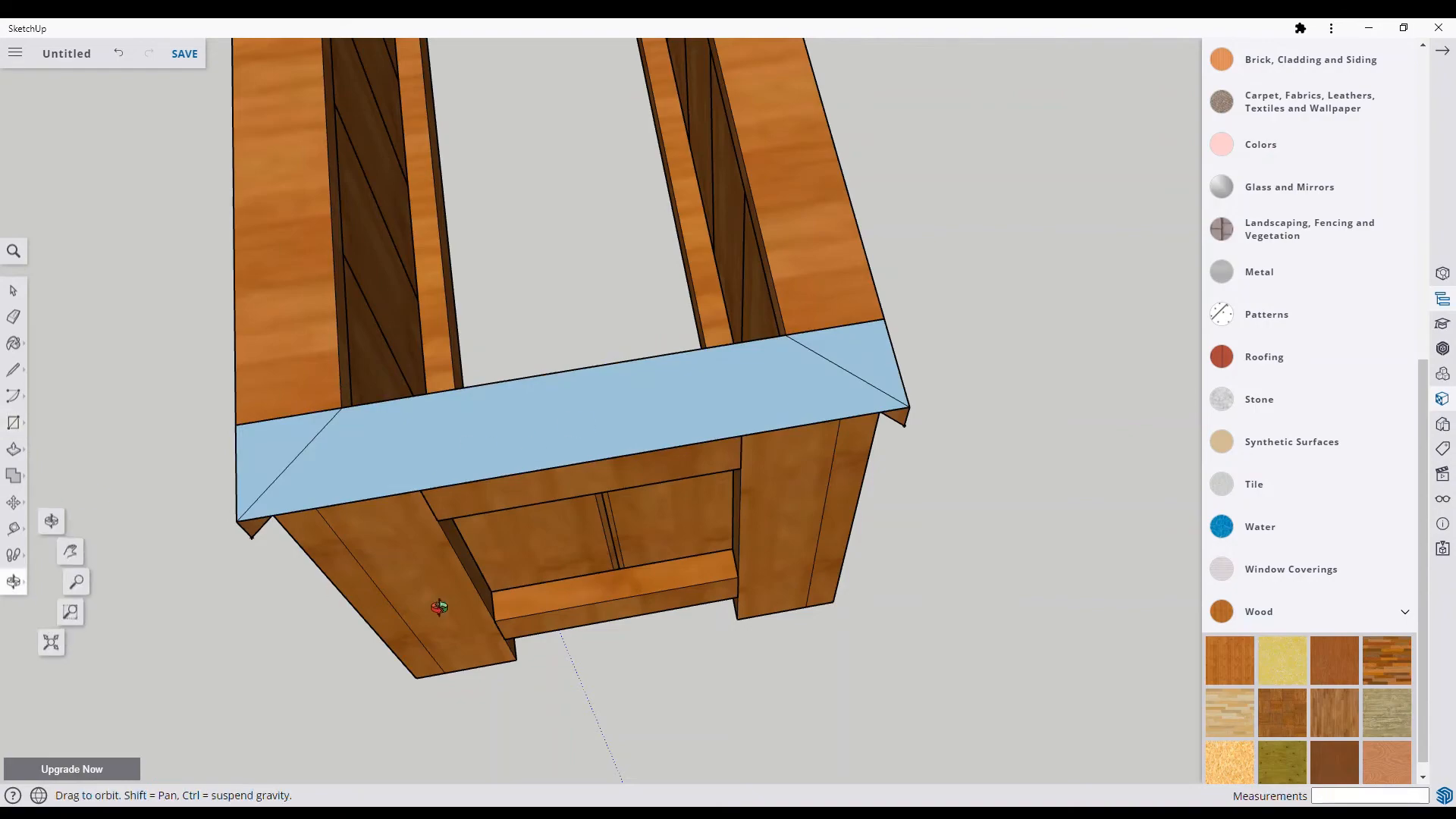
left_click_drag(439, 605, 494, 273)
left_click(15, 449)
left_click(361, 289)
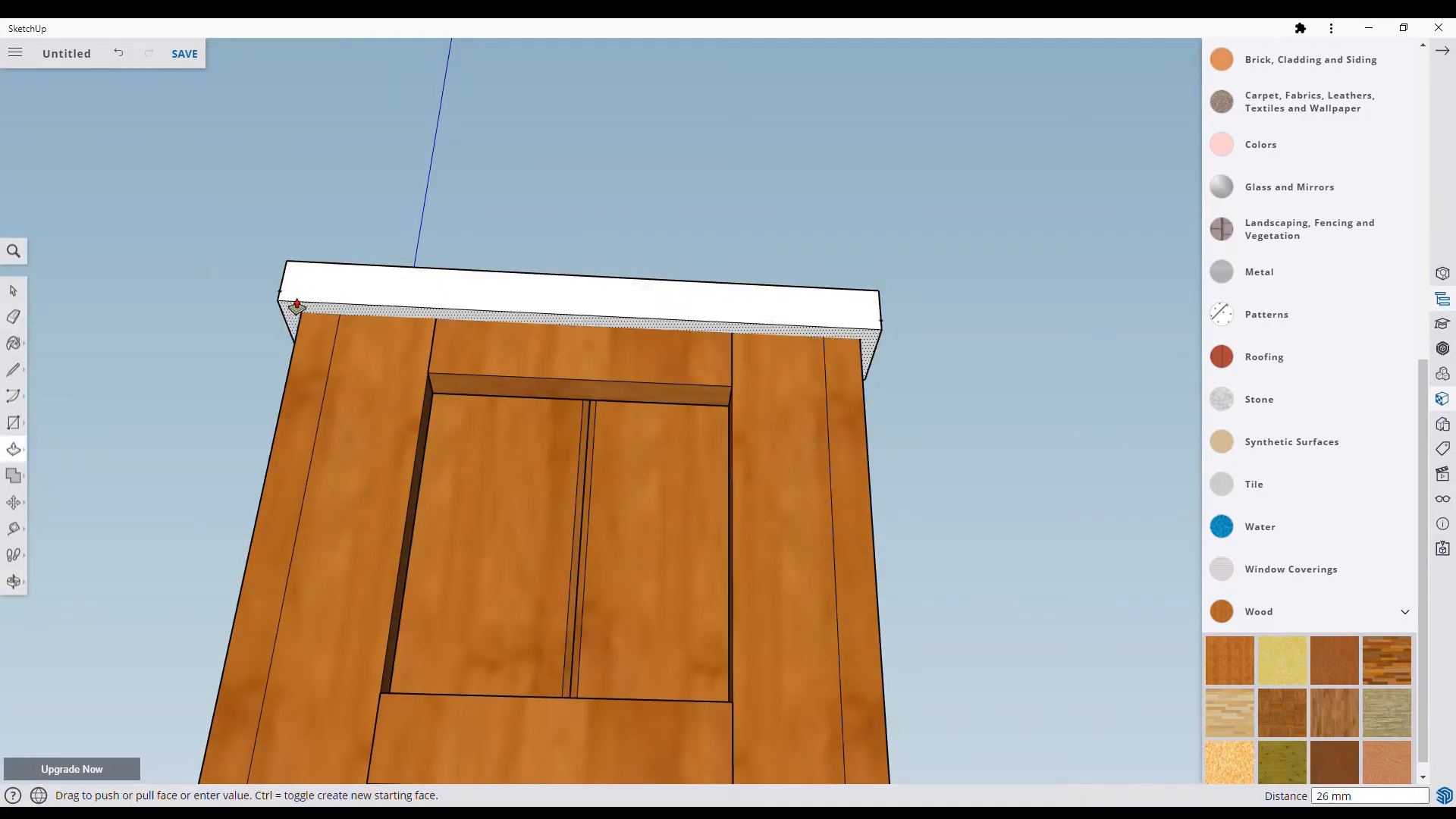
left_click(280, 292)
Step: Select the whole short rim board and turn it into a component
left_click(15, 582)
left_click_drag(583, 424, 434, 359)
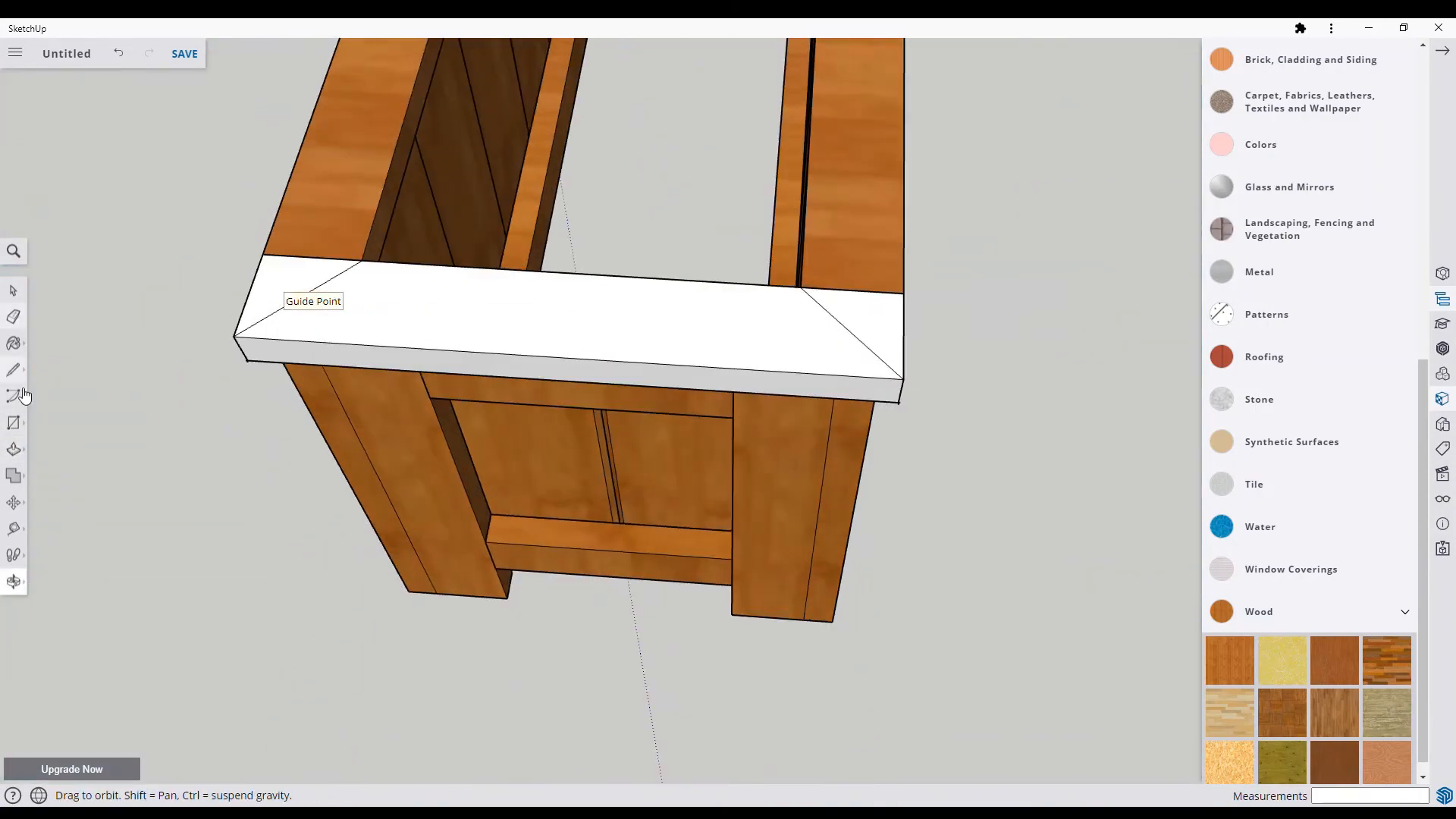
key("space")
triple_click(692, 345)
right_click(693, 348)
left_click(777, 561)
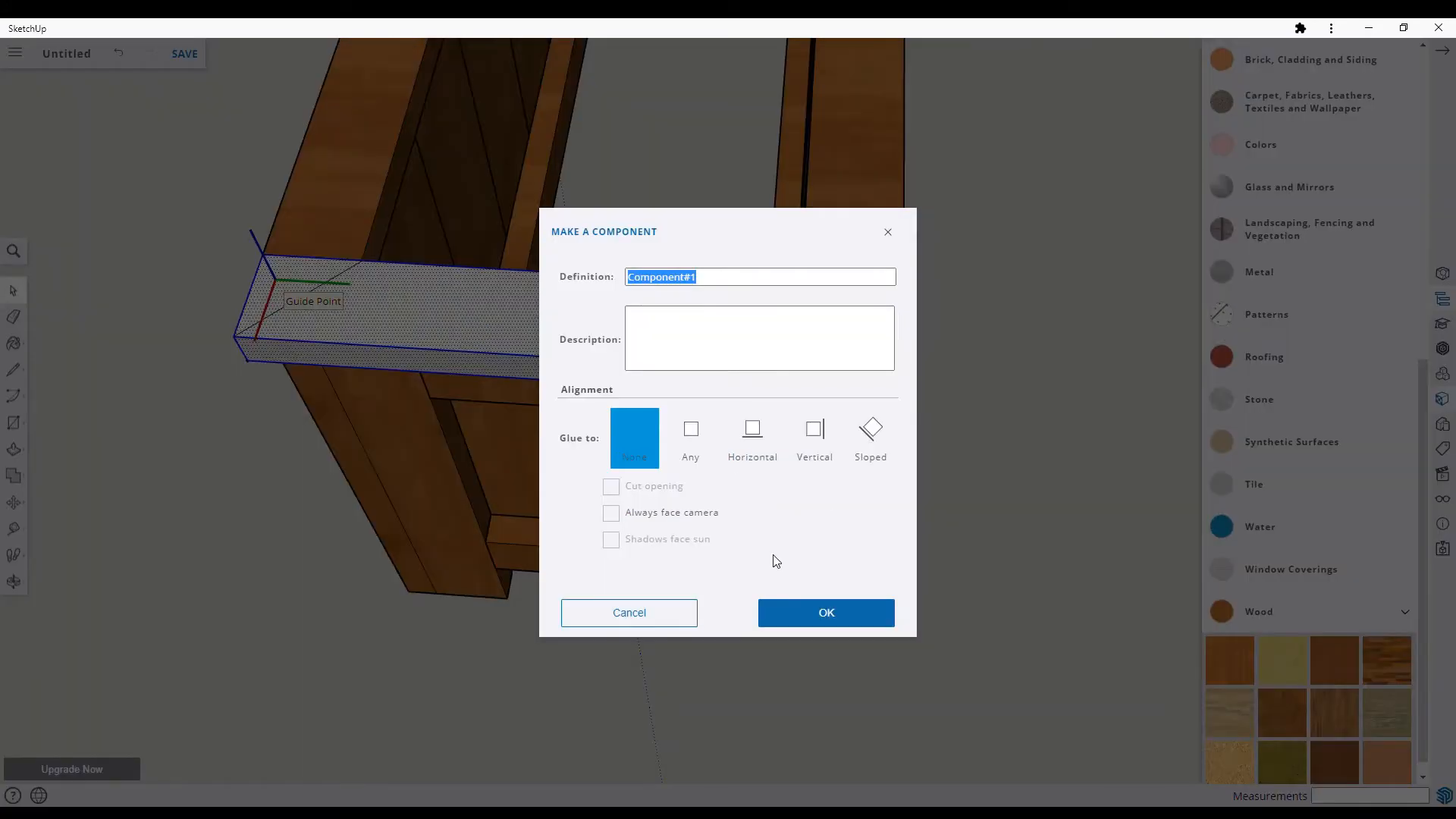
key("Return")
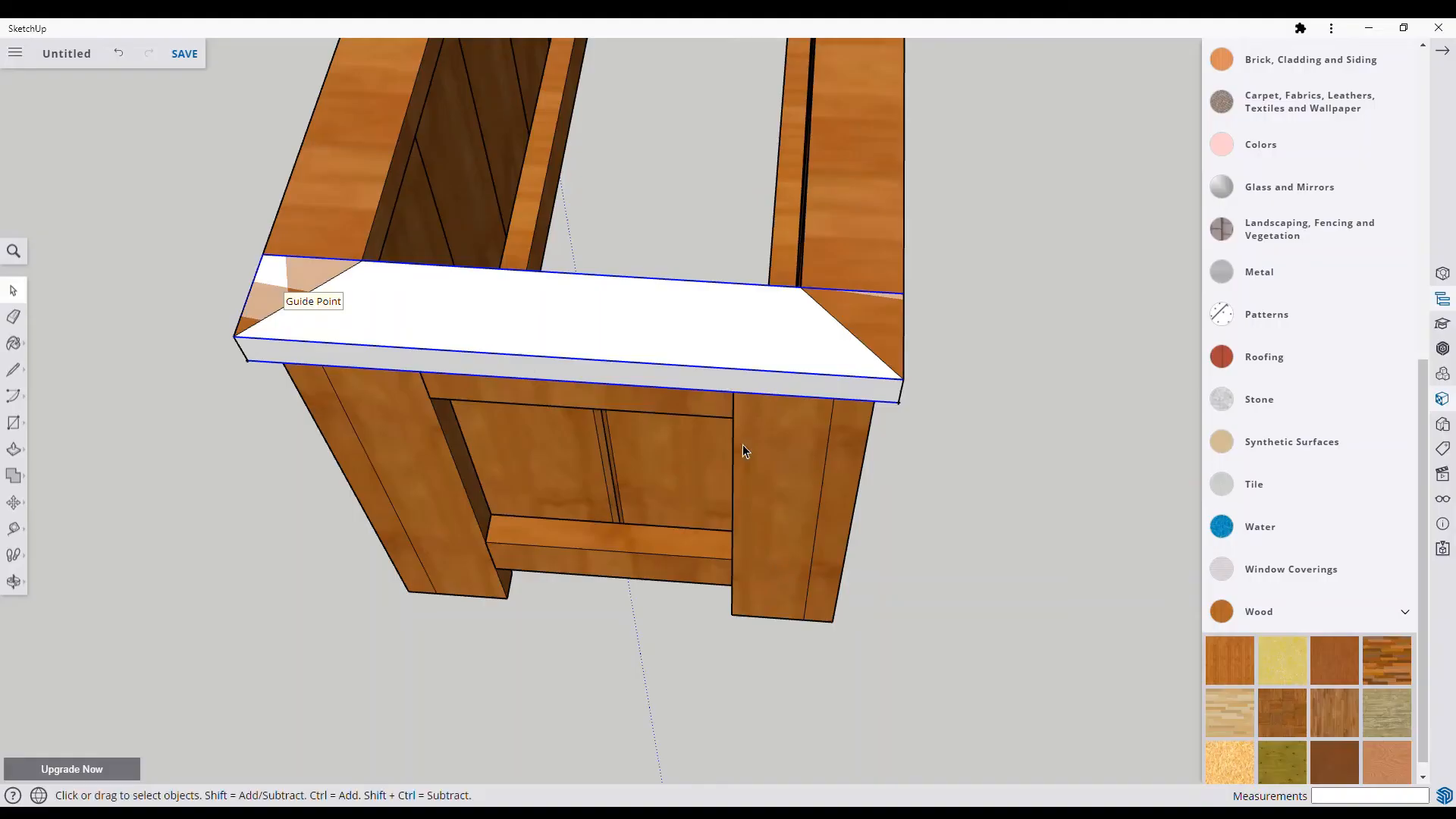
Step: Try to mitre both ends of the short rim board in place with diagonals and Push/Pull
key("Return")
left_click(14, 369)
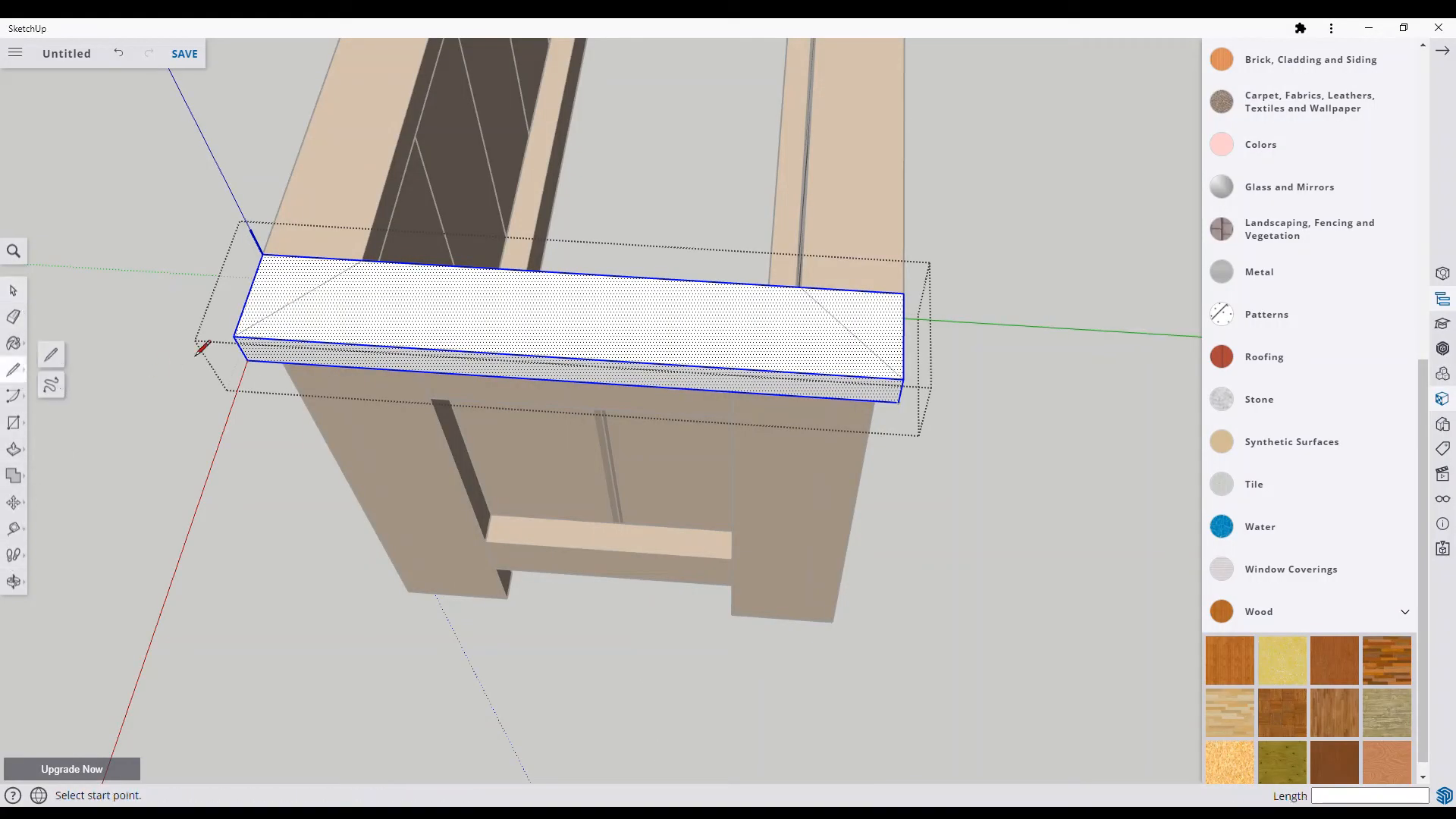
left_click(234, 337)
key("Escape")
left_click(903, 378)
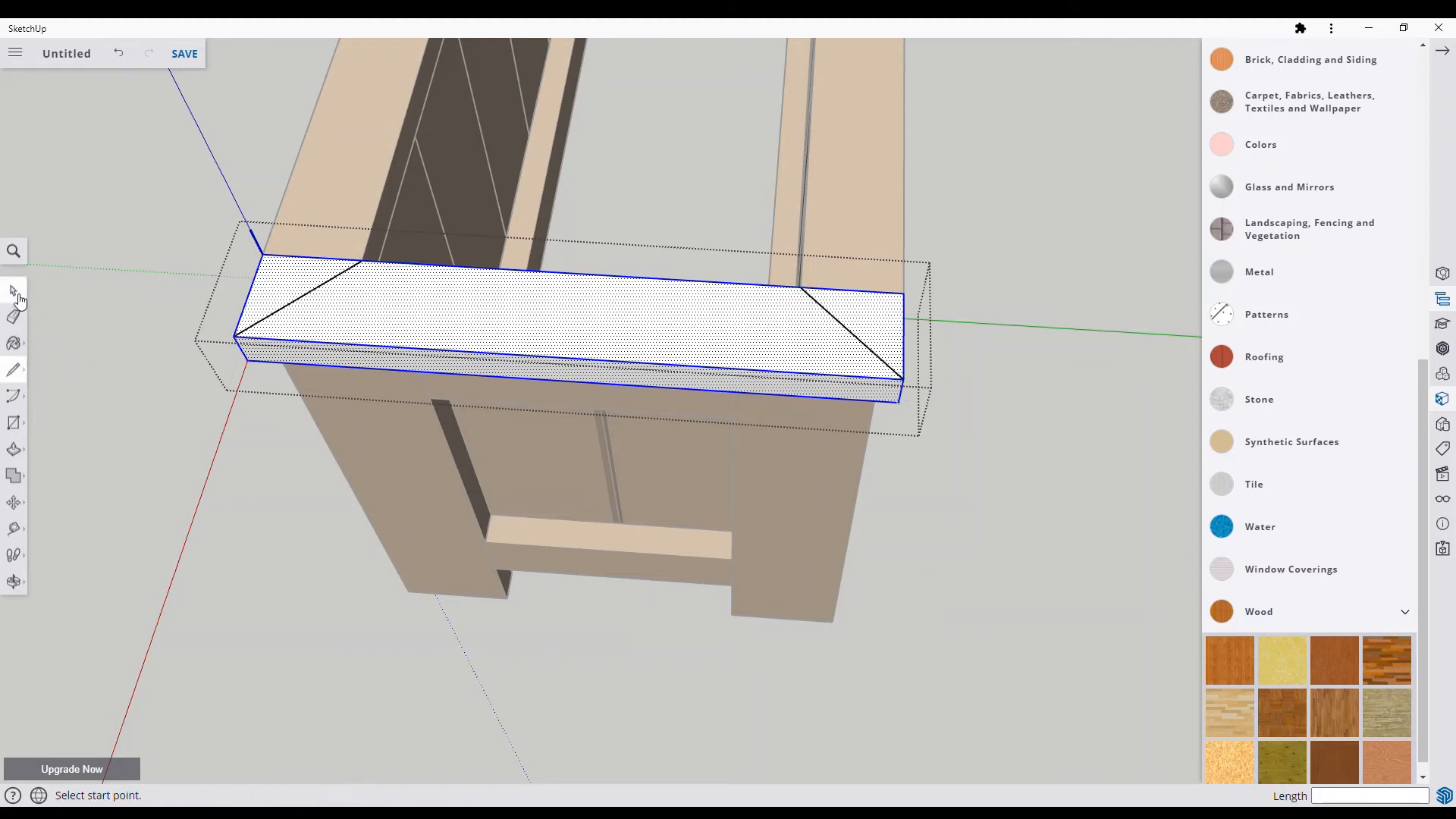
left_click(13, 450)
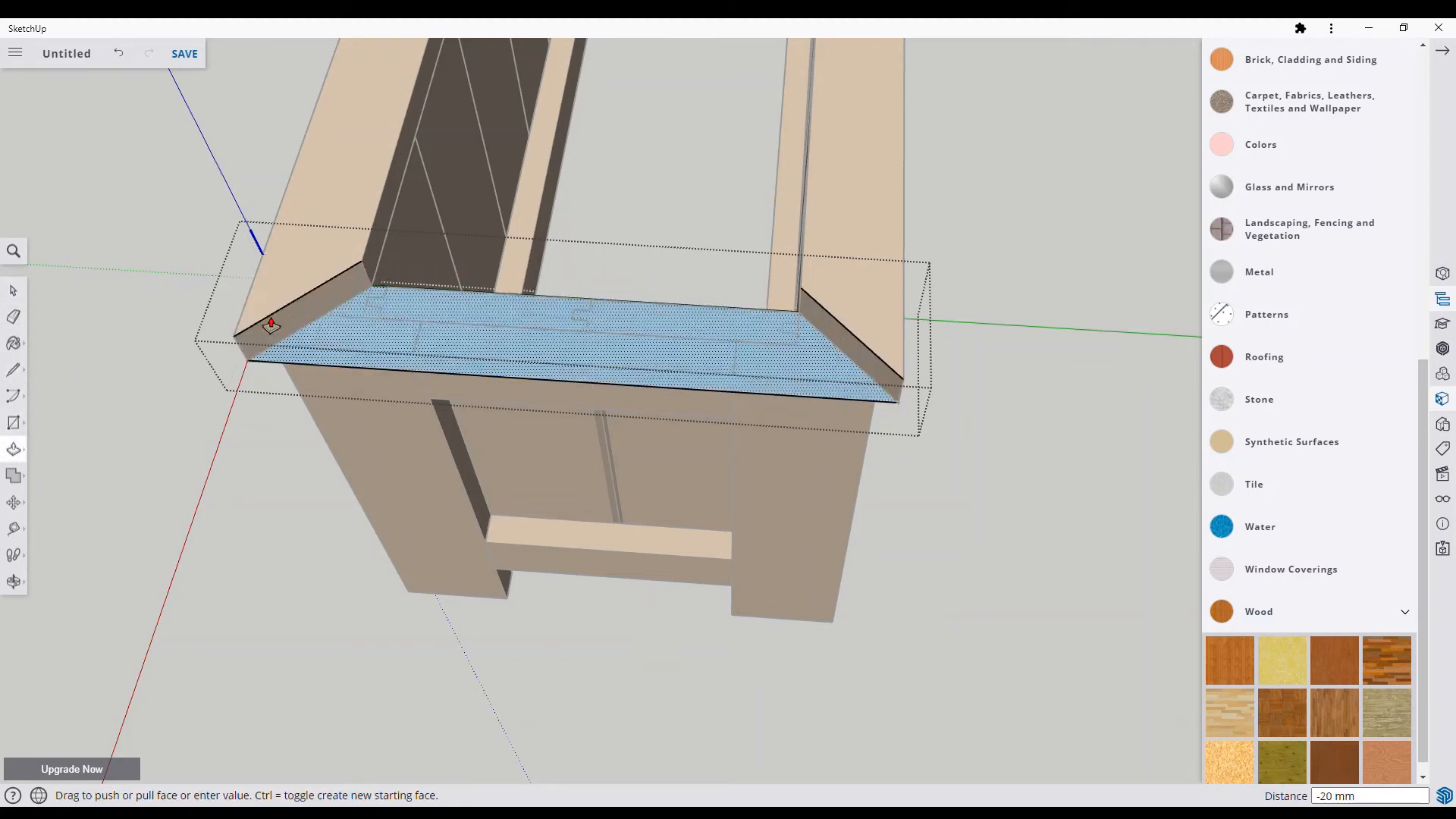
left_click(911, 319)
left_click(920, 351)
key("ctrl+z")
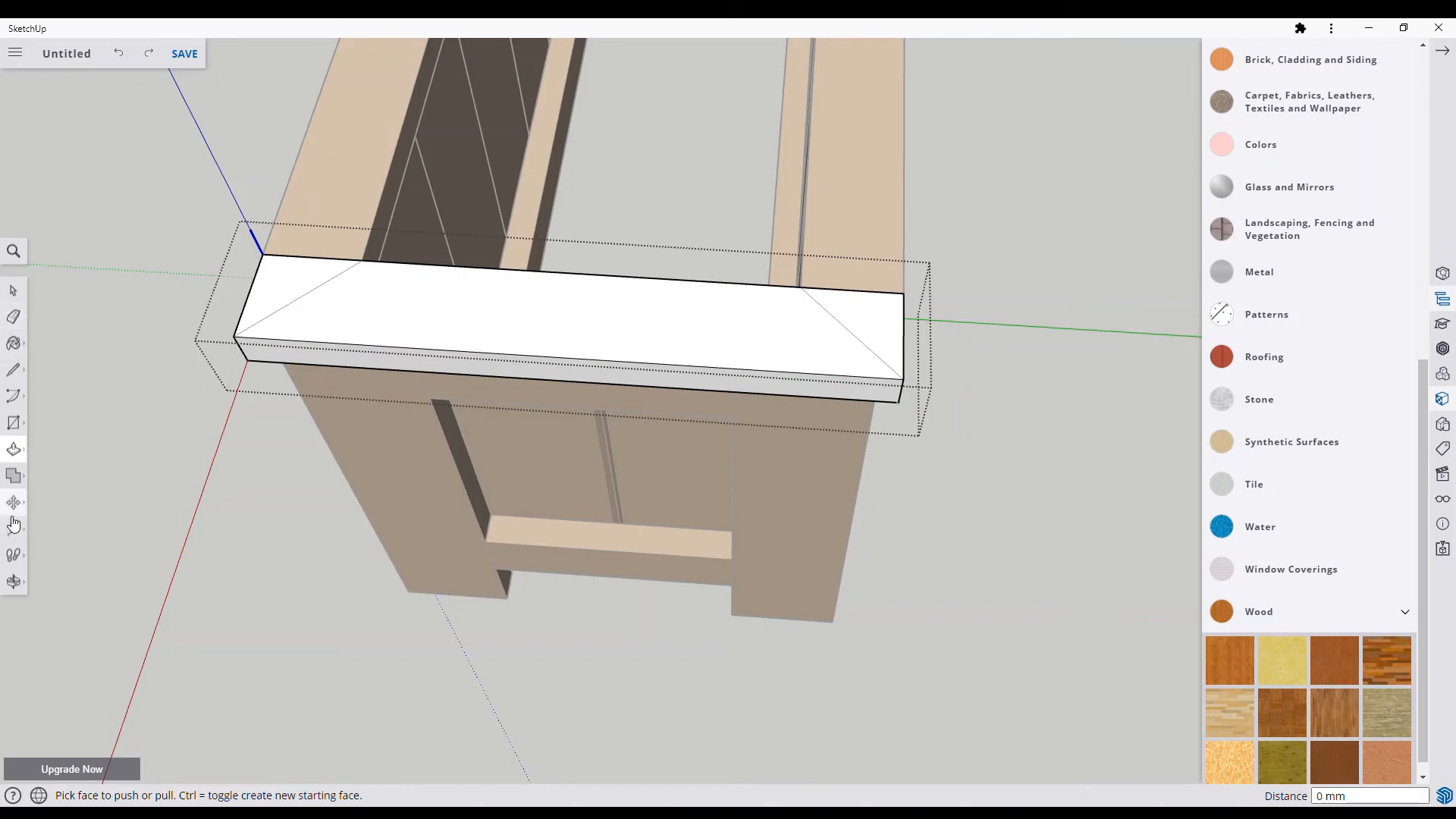
left_click(14, 290)
left_click(355, 395)
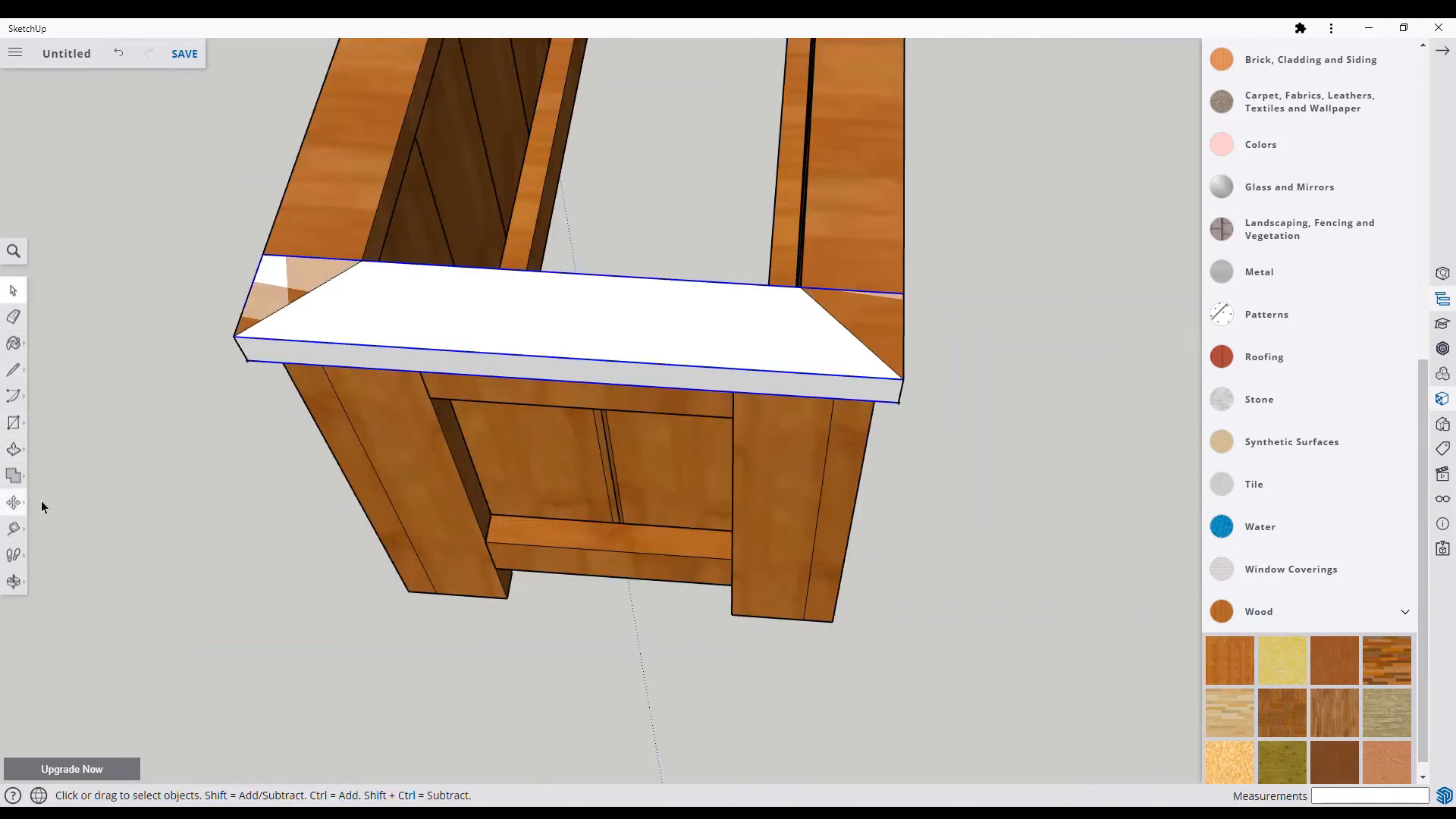
Step: Move the short rim board outward, clear of the box's near end
left_click(15, 503)
left_click(520, 339)
left_click(452, 547)
Step: Inside the short rim board, mark 50 mm from each end of the inner edge and draw diagonals about 71 mm long to the outer corners
left_click(14, 291)
double_click(289, 493)
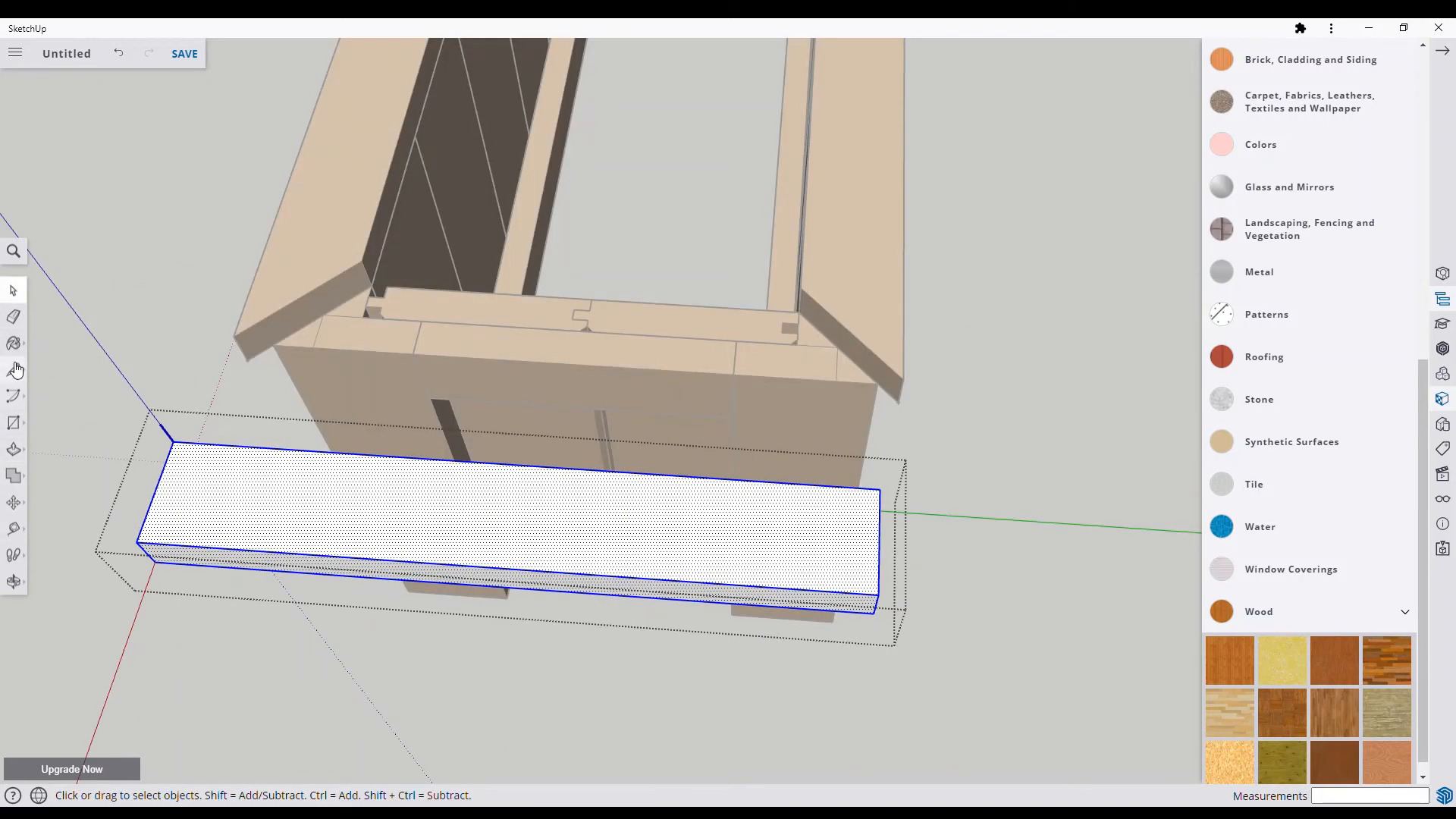
left_click(14, 369)
left_click(137, 542)
left_click(14, 529)
left_click(172, 441)
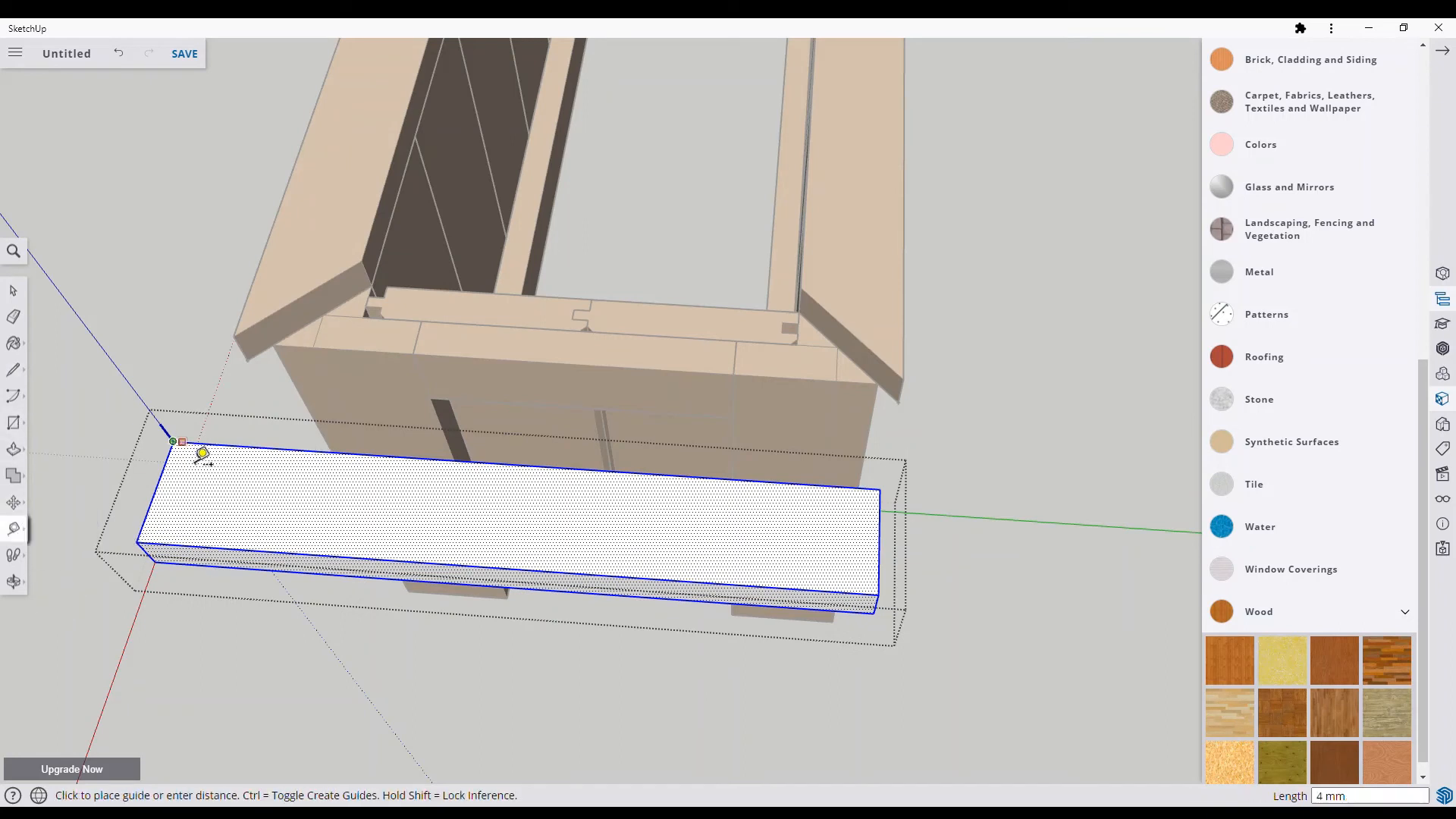
left_click(878, 497)
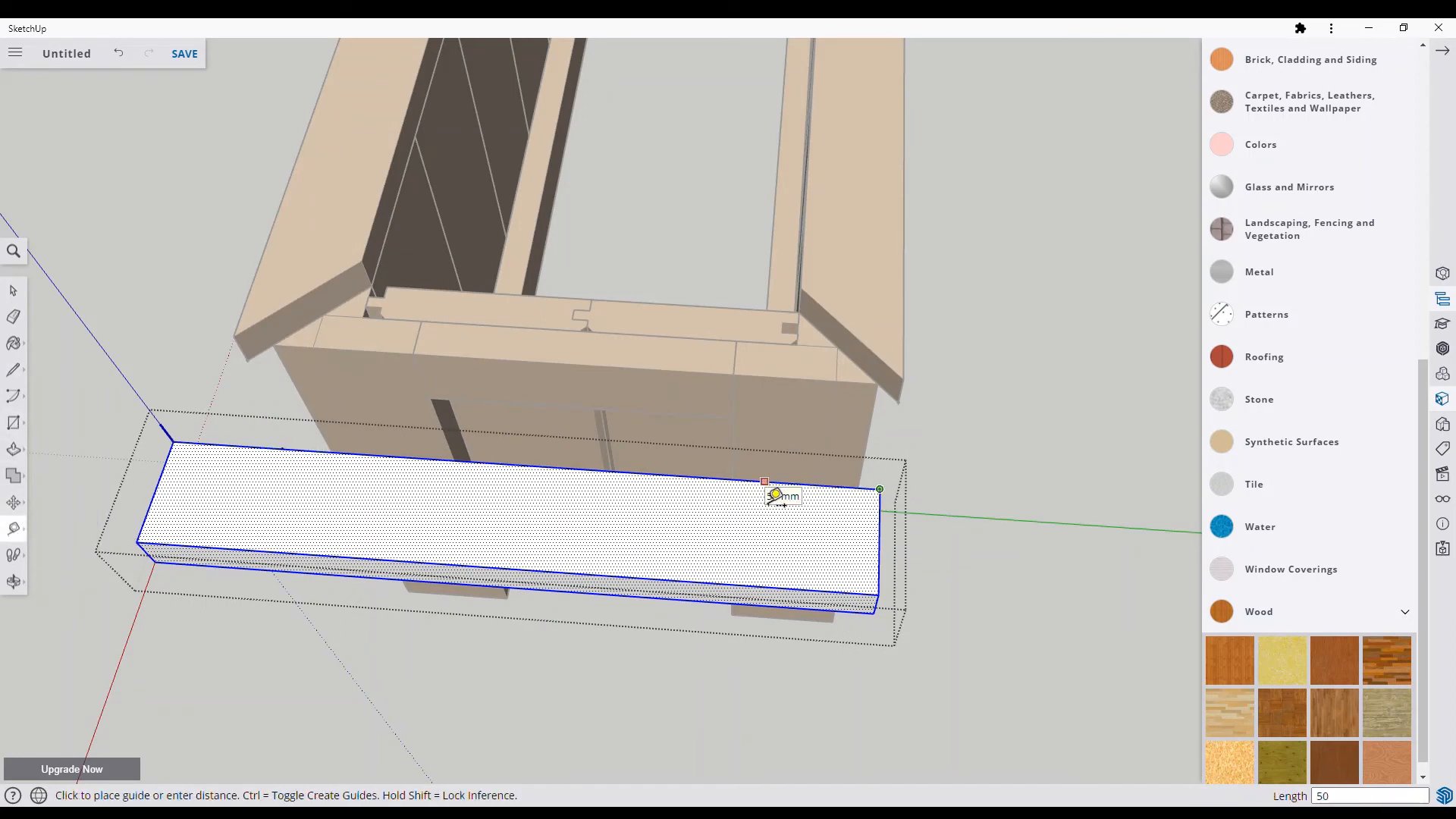
left_click(14, 370)
left_click(136, 542)
left_click(282, 449)
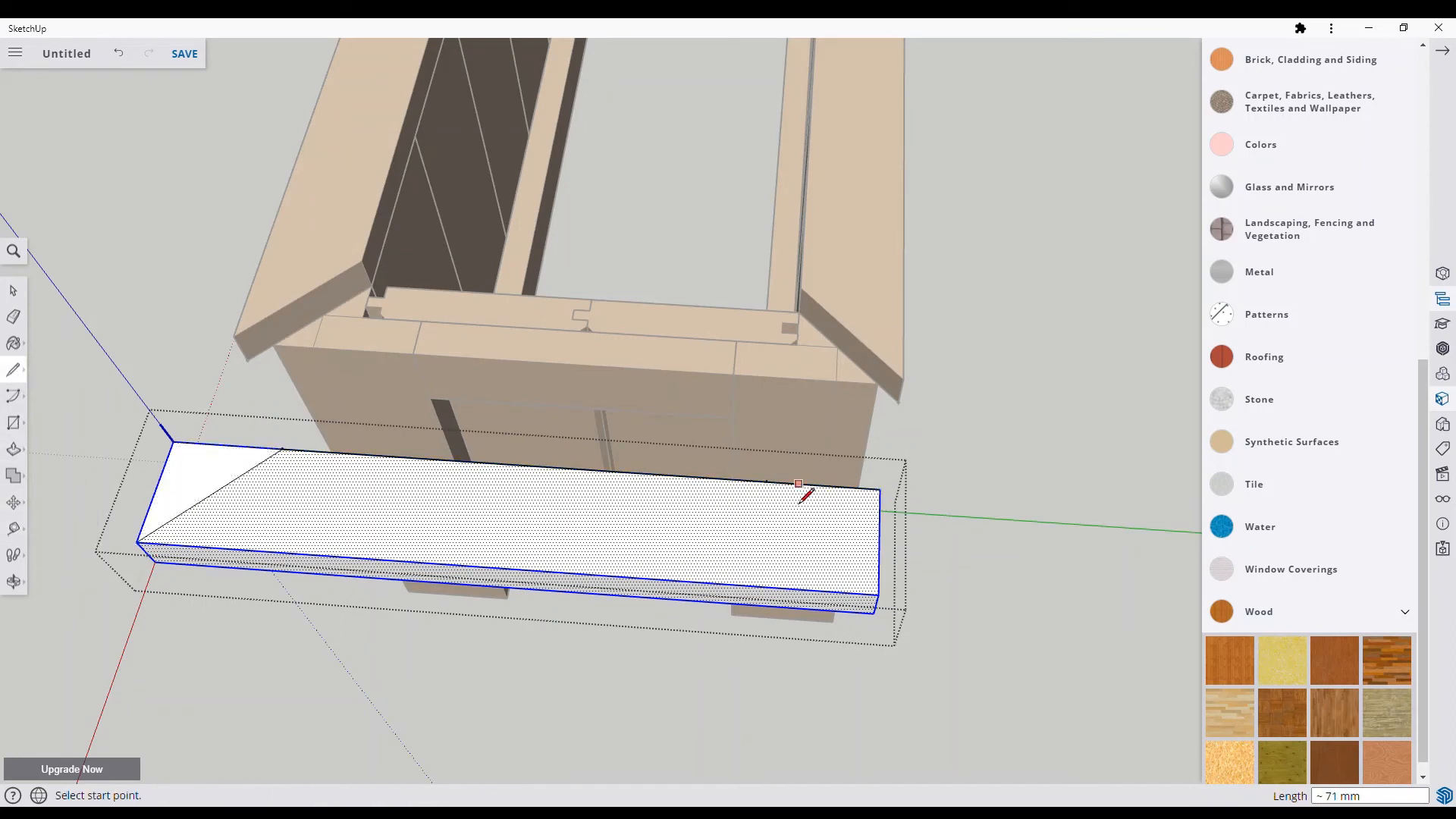
left_click(879, 597)
Step: Push both corner triangles of the short rim board away by 20 mm to form its mitred ends
left_click(14, 318)
left_click(14, 449)
left_click(185, 492)
left_click(199, 537)
left_click(853, 531)
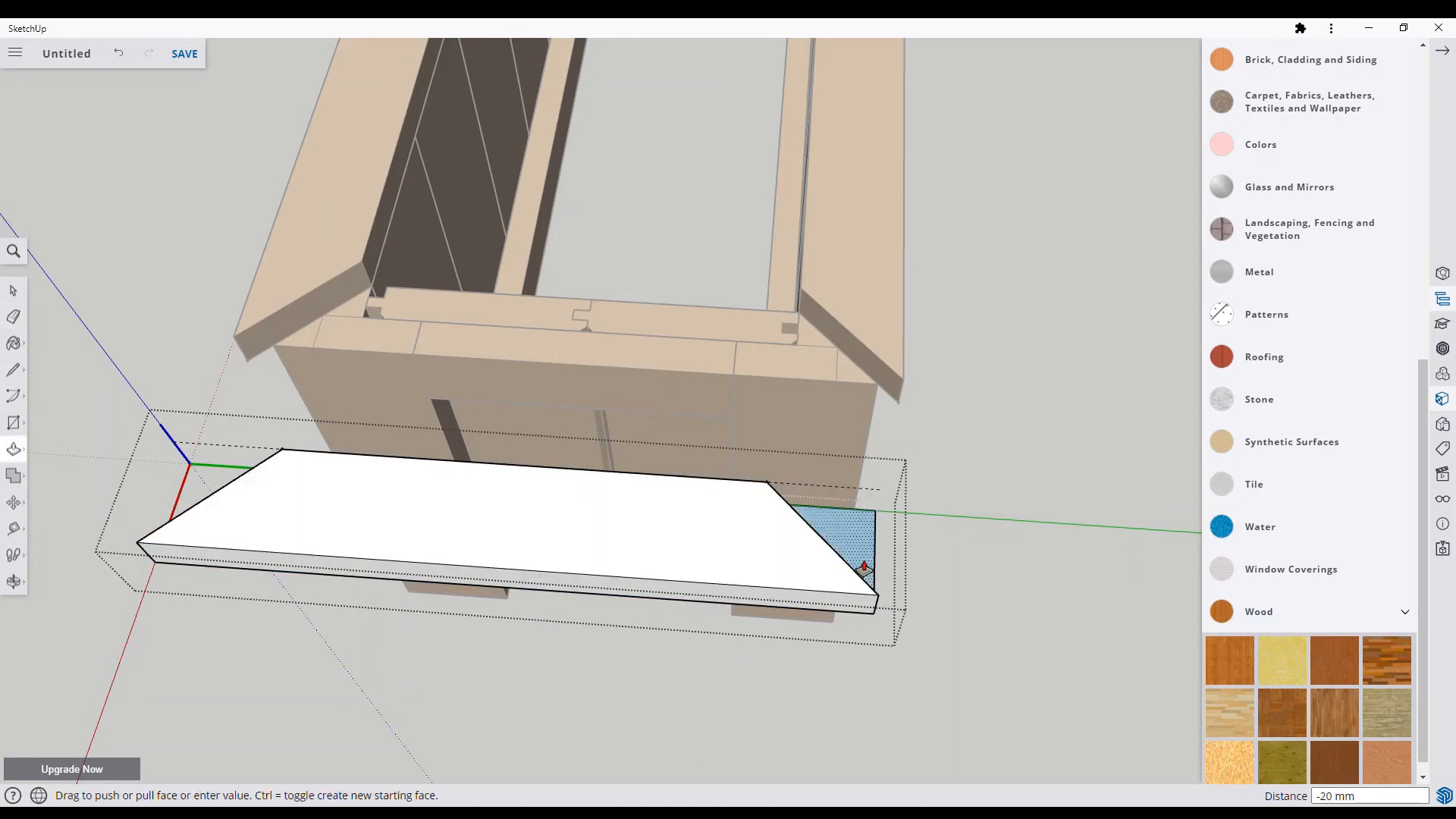
left_click(856, 542)
Step: Close the short rim board's editing and paint it with the same wood material as the box
left_click(13, 290)
left_click(152, 372)
left_click(402, 516)
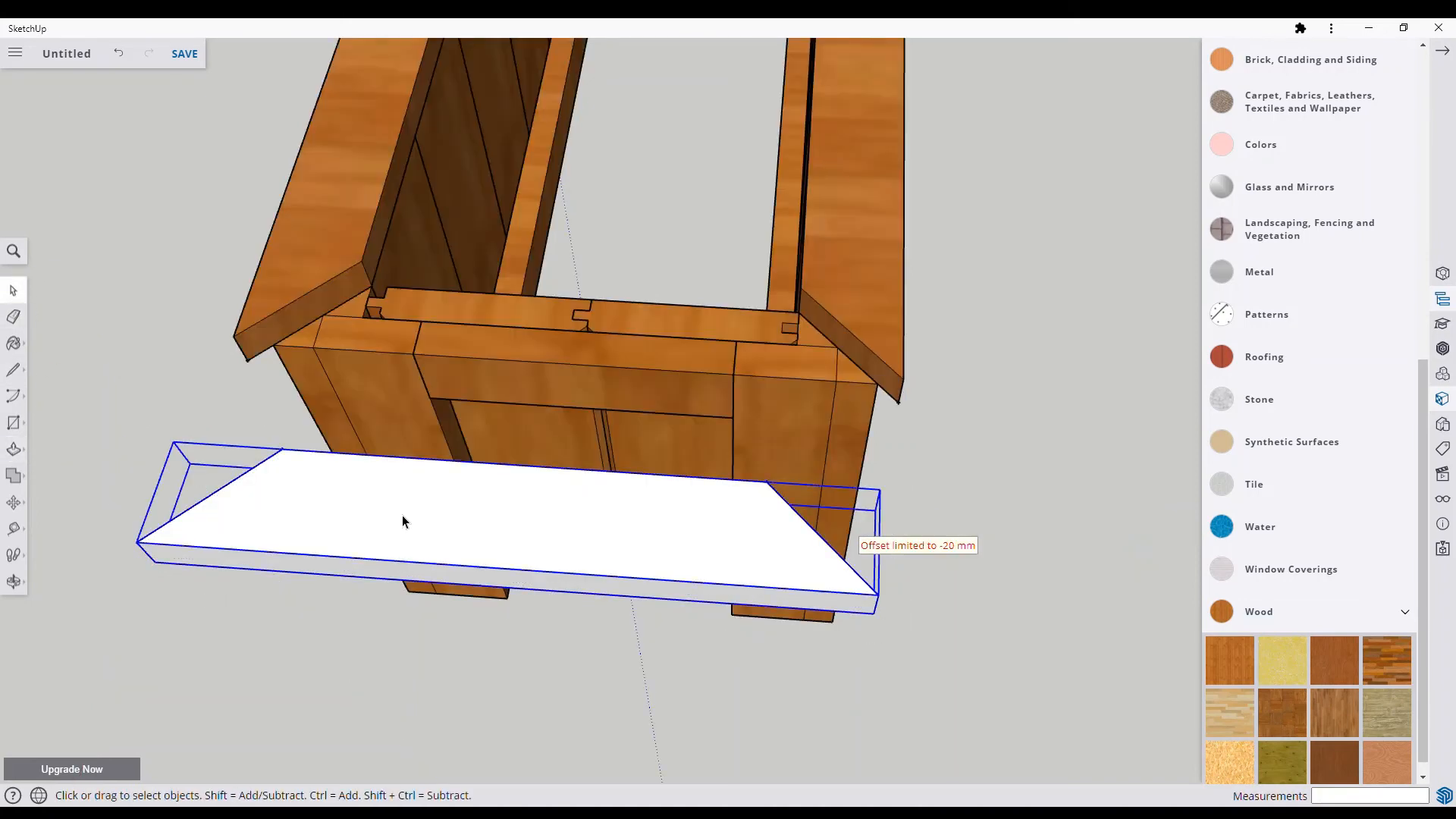
left_click(1244, 664)
left_click(495, 546)
Step: Move the short rim board 110 mm back onto the box's near end, fitting its mitred ends against the long rim boards
left_click(14, 502)
left_click(138, 544)
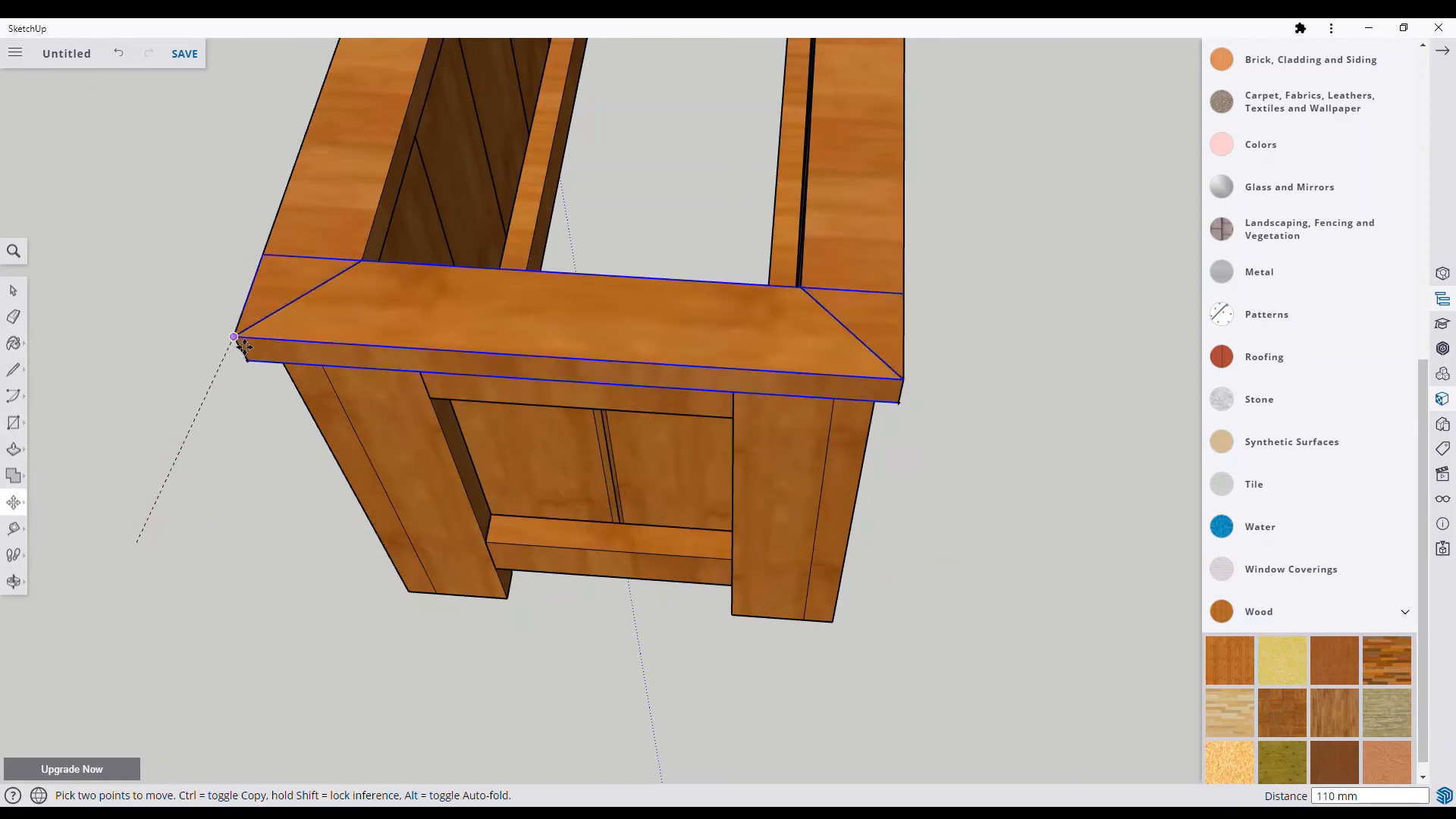
key("Escape")
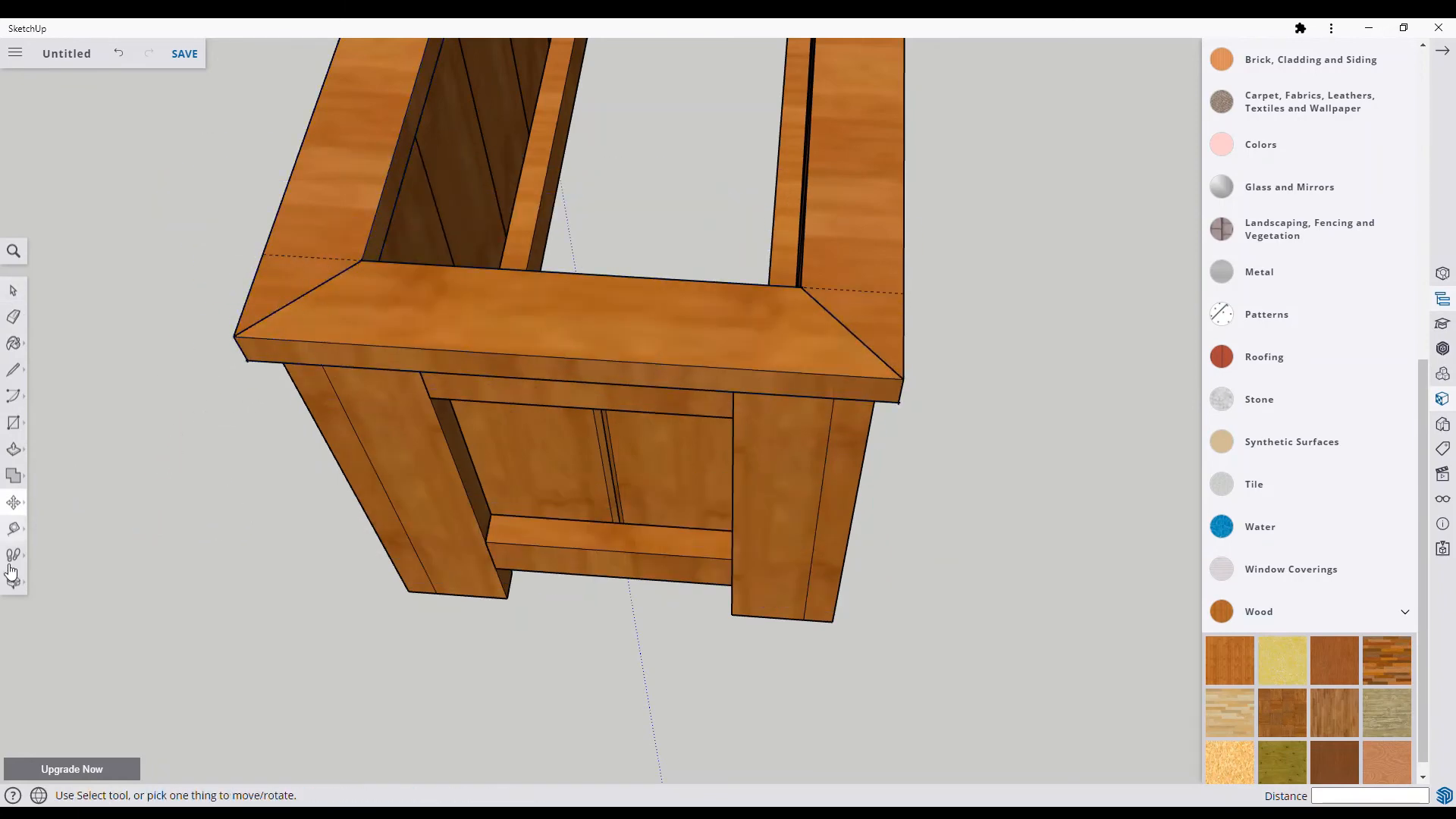
Step: Copy the short rim board, turn the copy around and fit it between the long rim boards at the box's open end
left_click(14, 582)
left_click_drag(682, 455, 488, 357)
scroll(488, 357, "down", 5)
left_click_drag(1023, 292, 578, 101)
key("space")
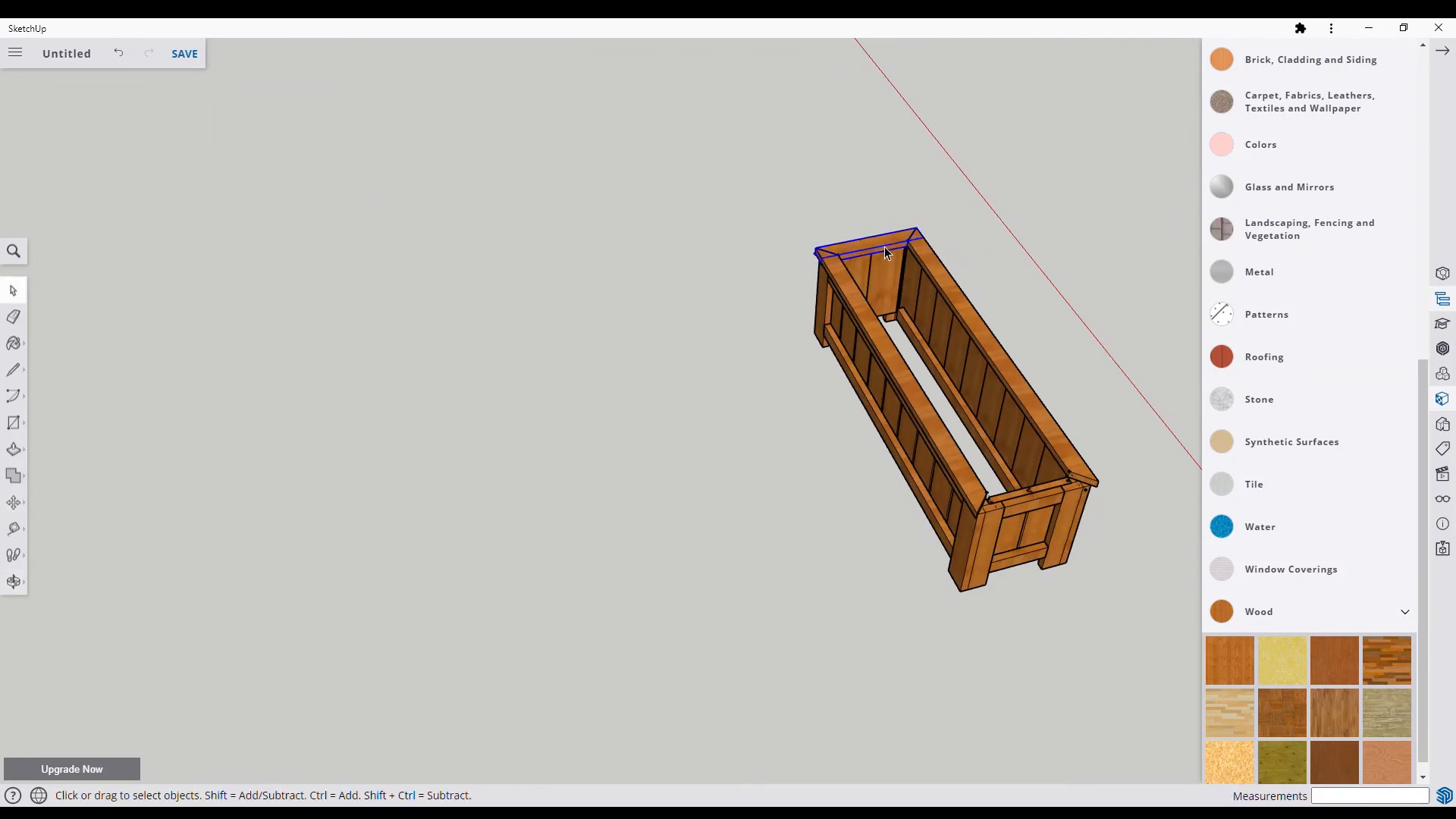
left_click(827, 565)
key("m")
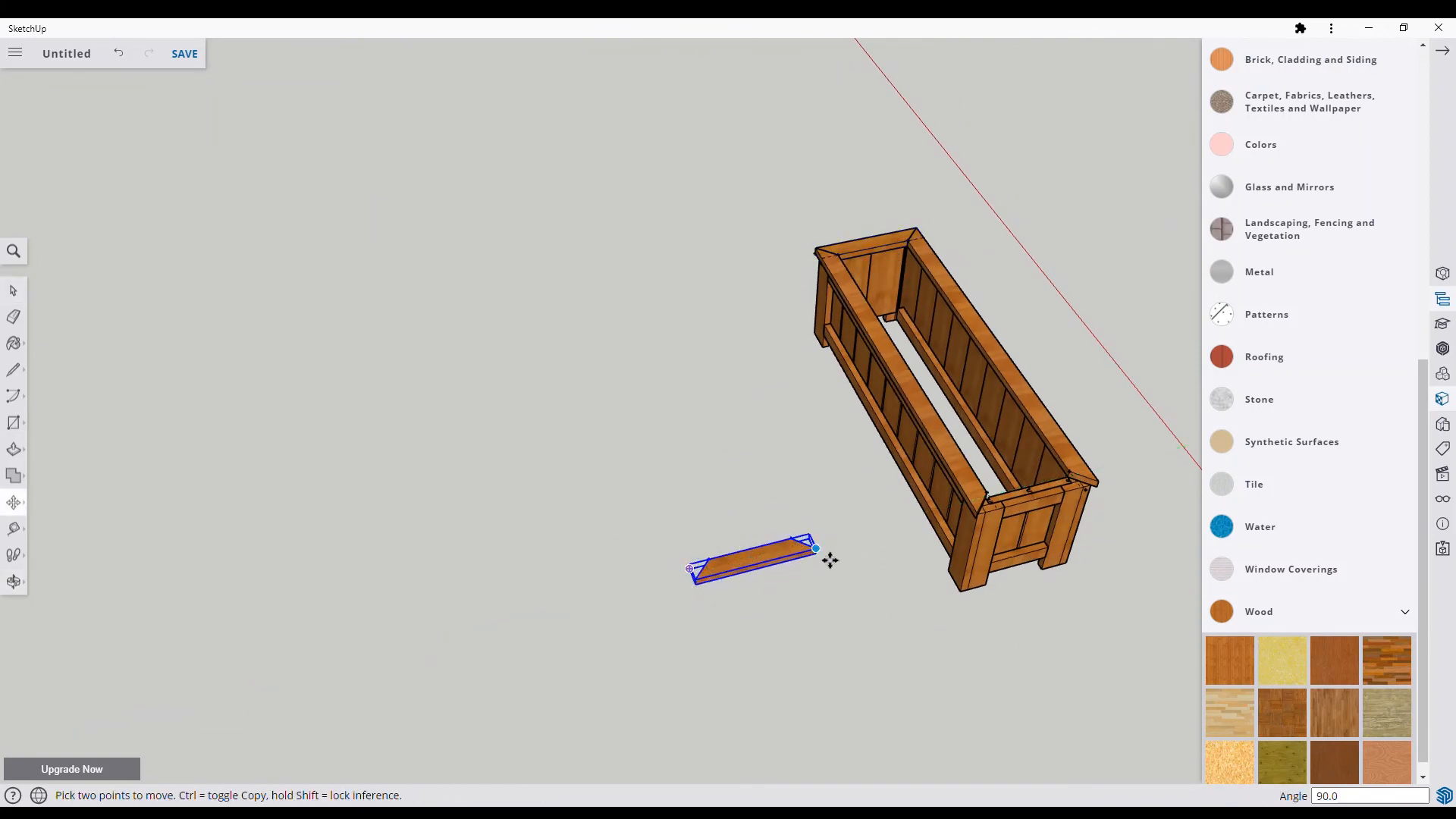
left_click(812, 540)
left_click(1111, 494)
key("space")
Step: Erase the leftover dashed guides at one mitred corner, inside the copied short rim board and the adjoining long rim board
double_click(1017, 504)
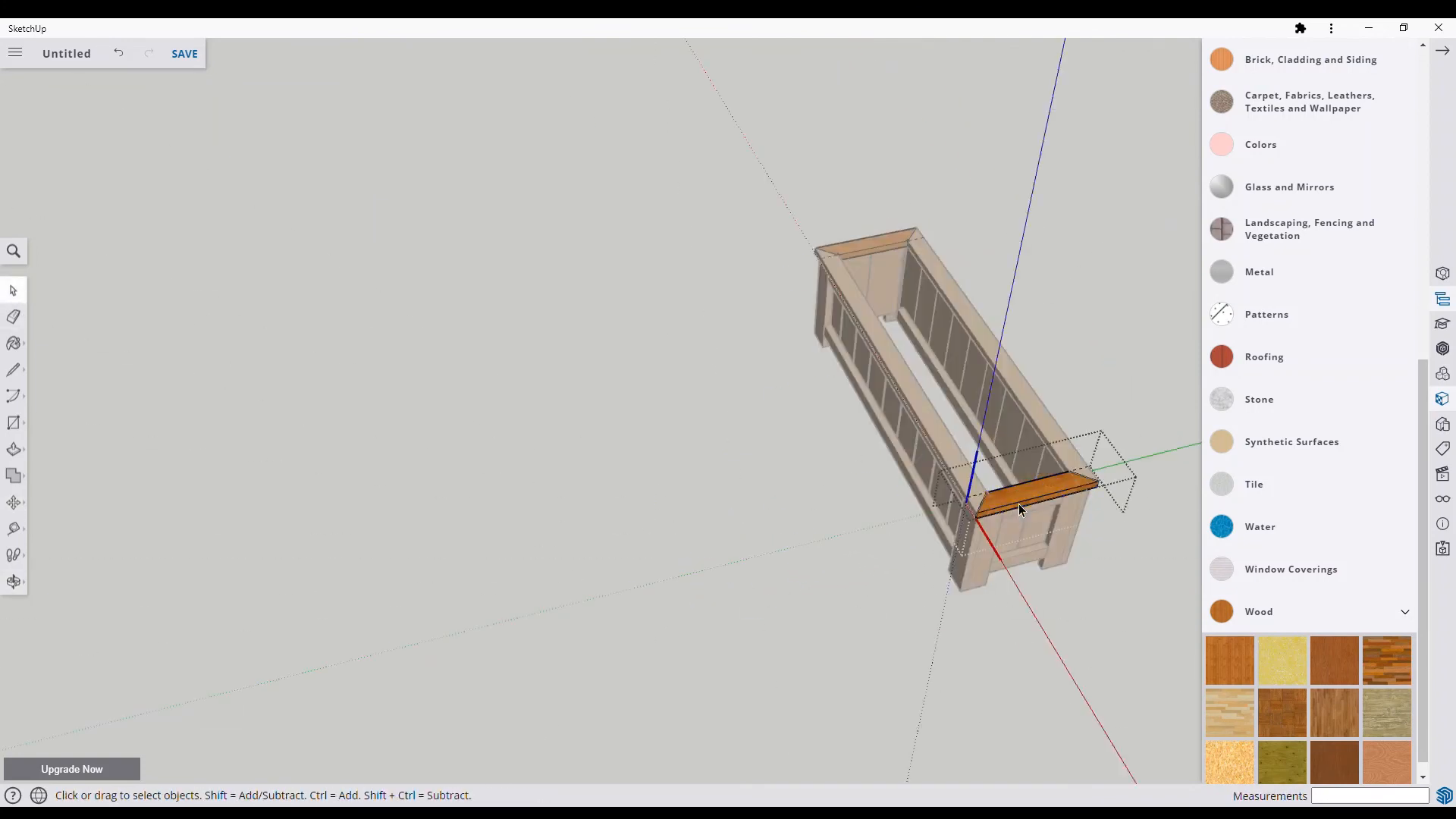
scroll(1018, 503, "up", 5)
scroll(1018, 503, "up", 2)
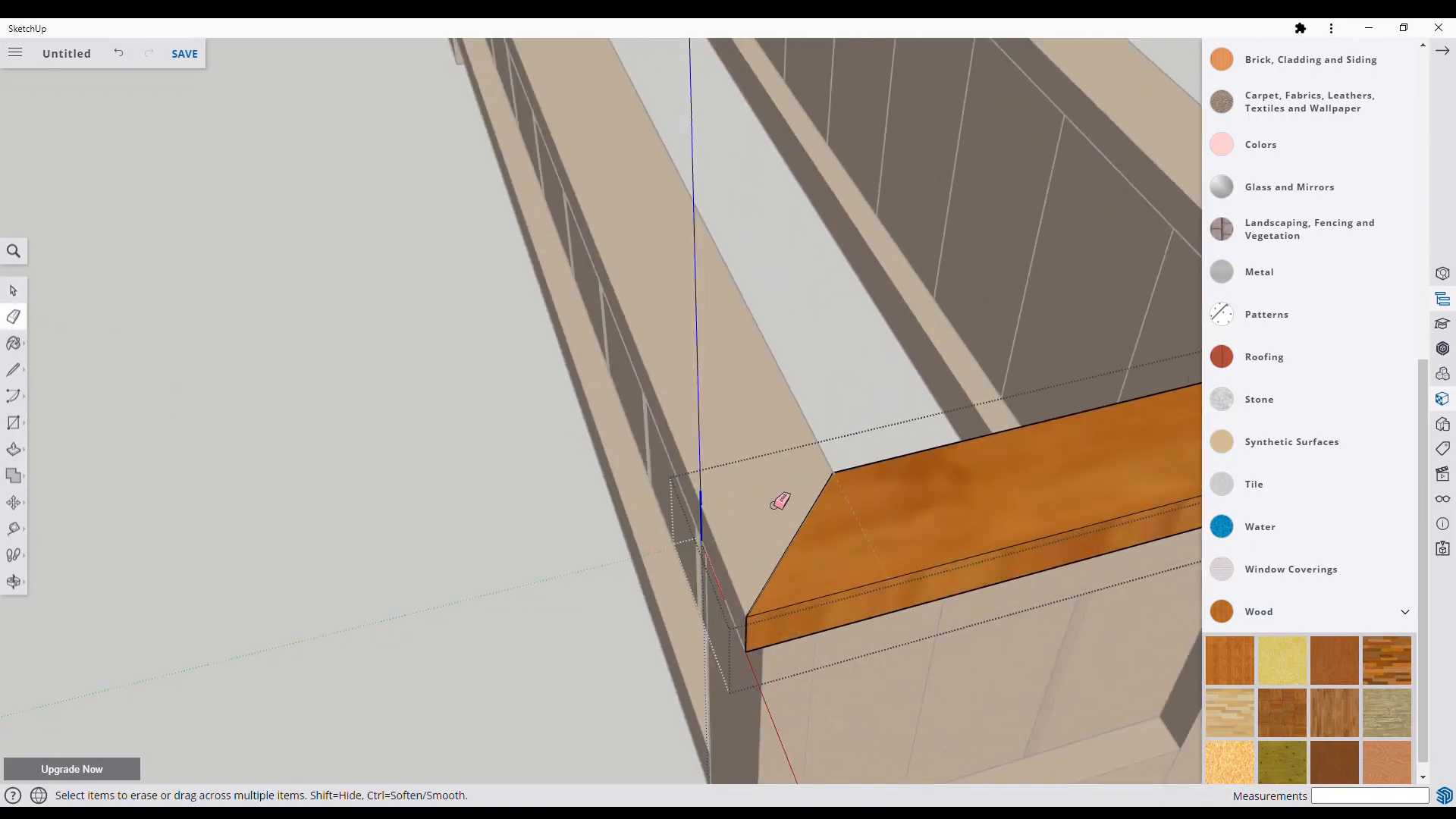
key("space")
left_click(239, 387)
double_click(733, 461)
left_click(732, 461)
key("e")
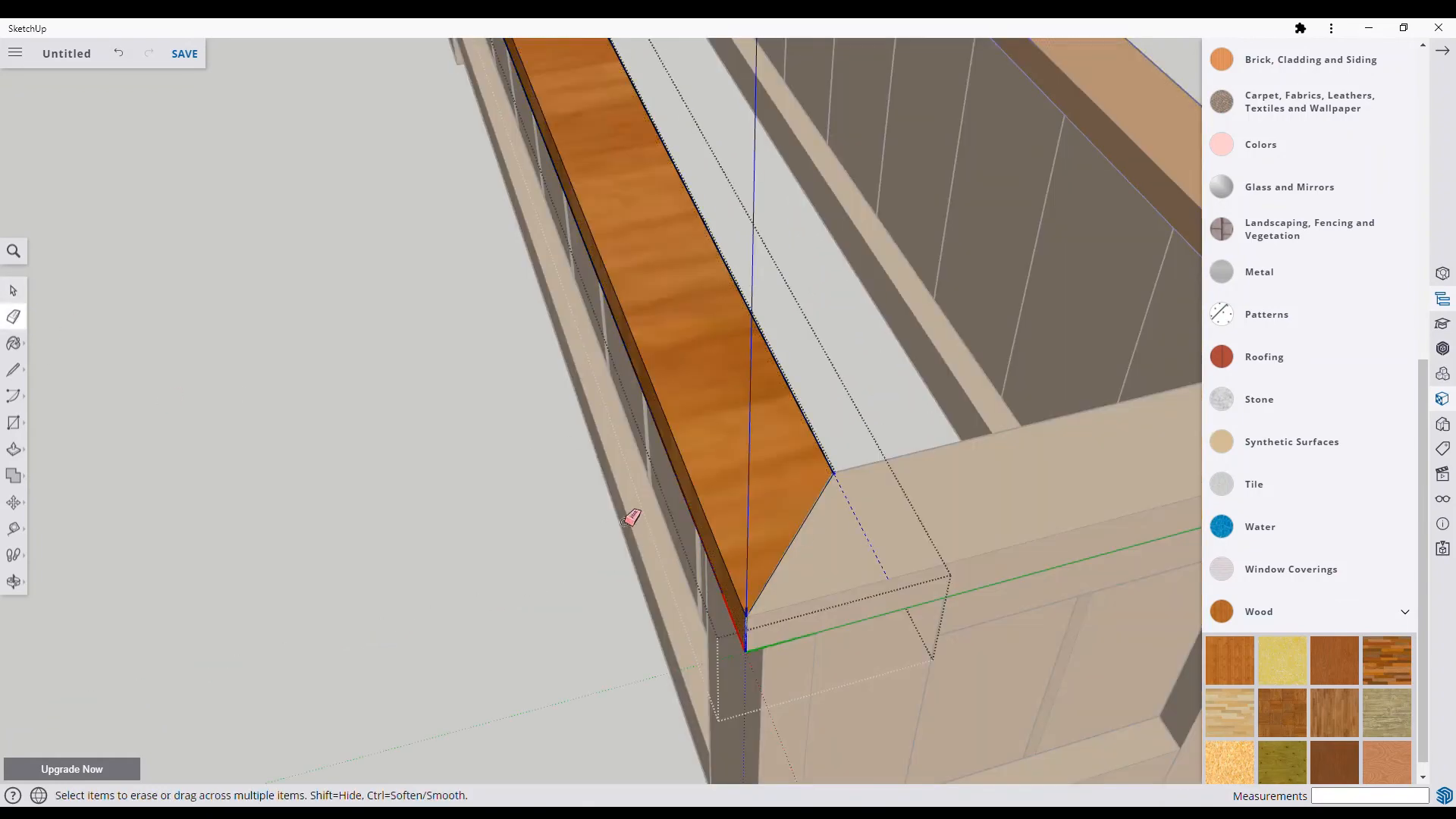
key("space")
left_click(296, 435)
scroll(296, 436, "down", 6)
scroll(444, 548, "down", 2)
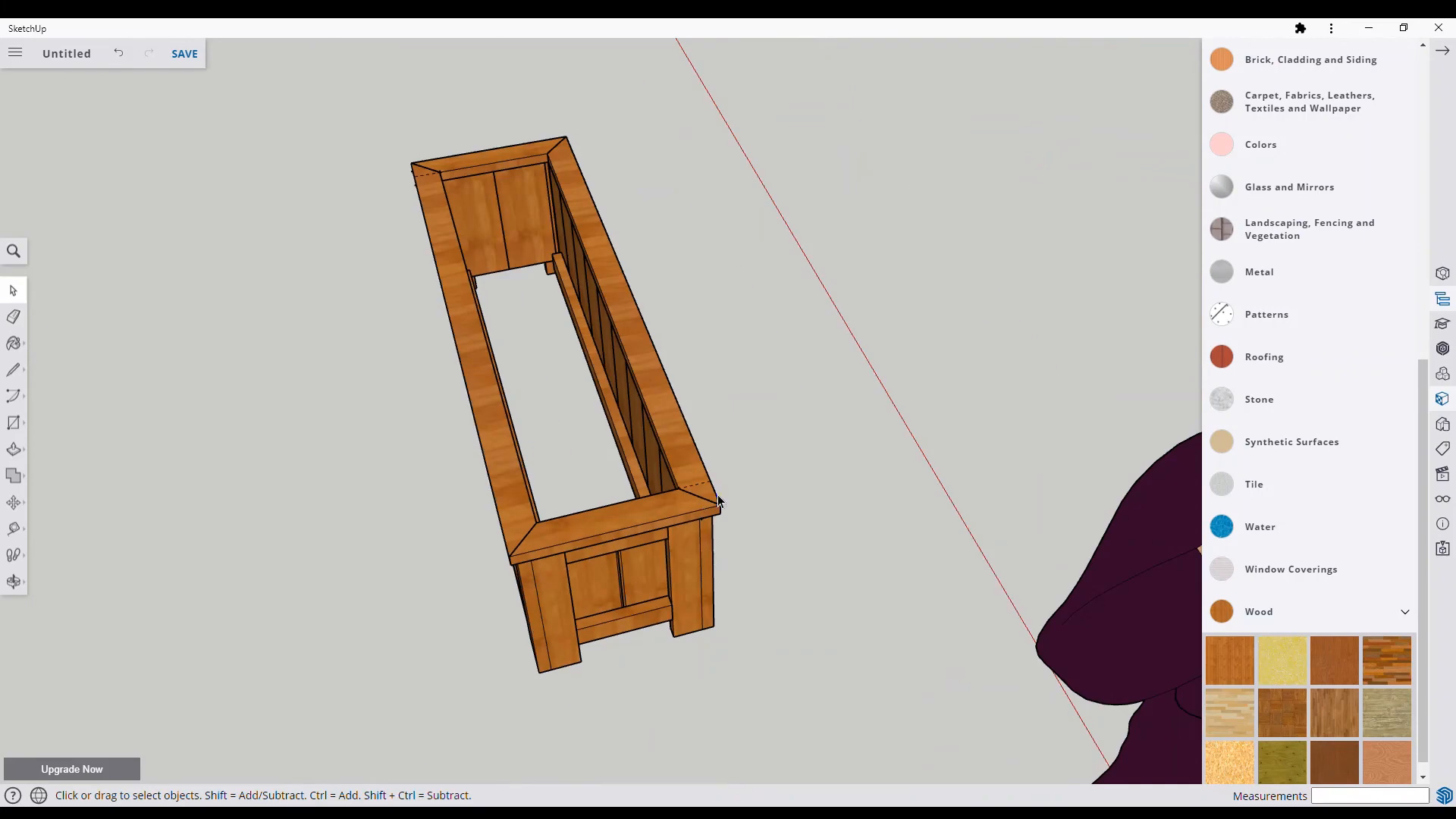
Step: Erase the dashed guide at the copied short rim board's other mitred corner and close its editing
double_click(663, 521)
scroll(698, 489, "up", 5)
key("e")
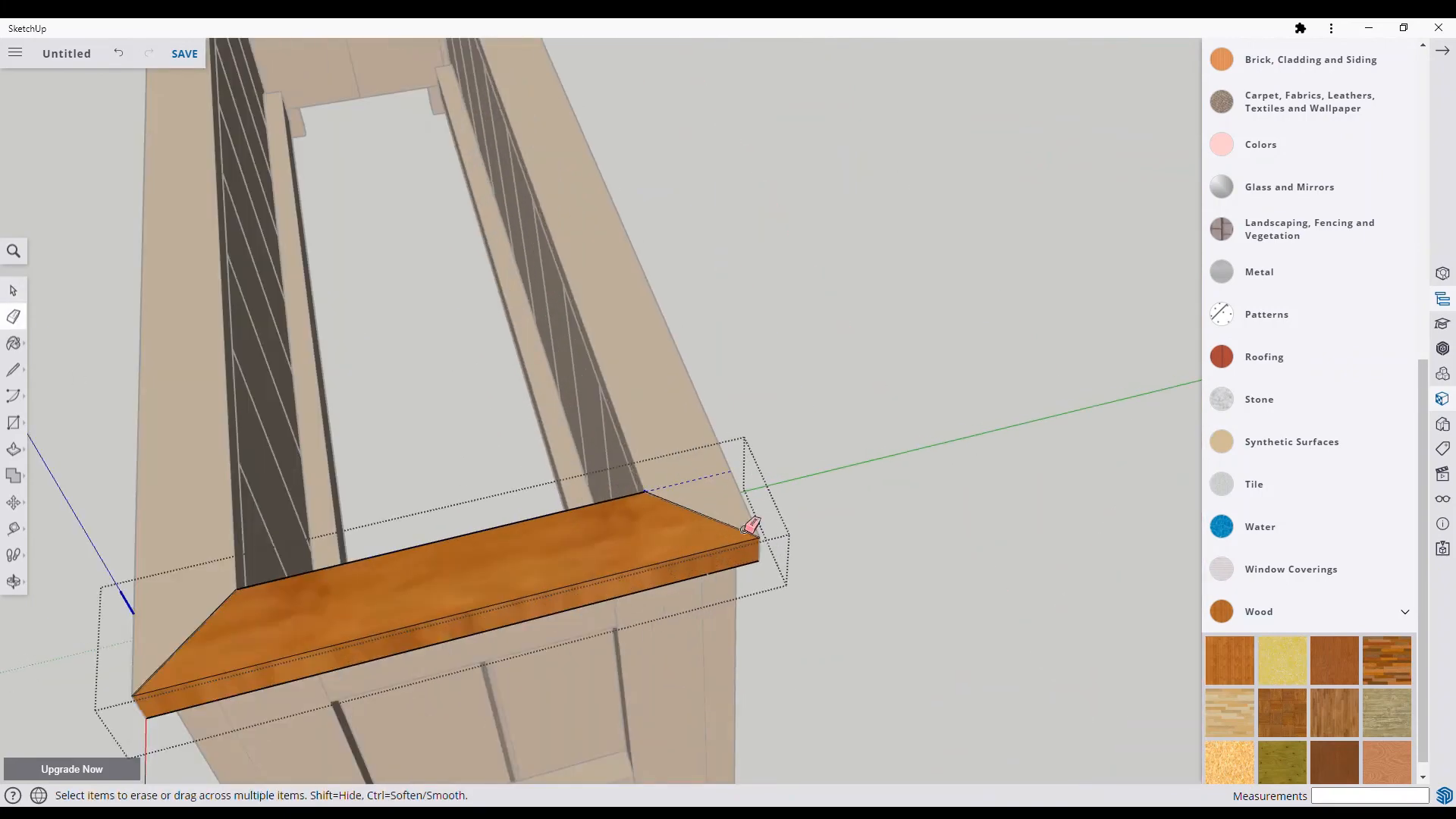
key("space")
left_click(74, 360)
scroll(607, 601, "down", 3)
scroll(417, 574, "down", 3)
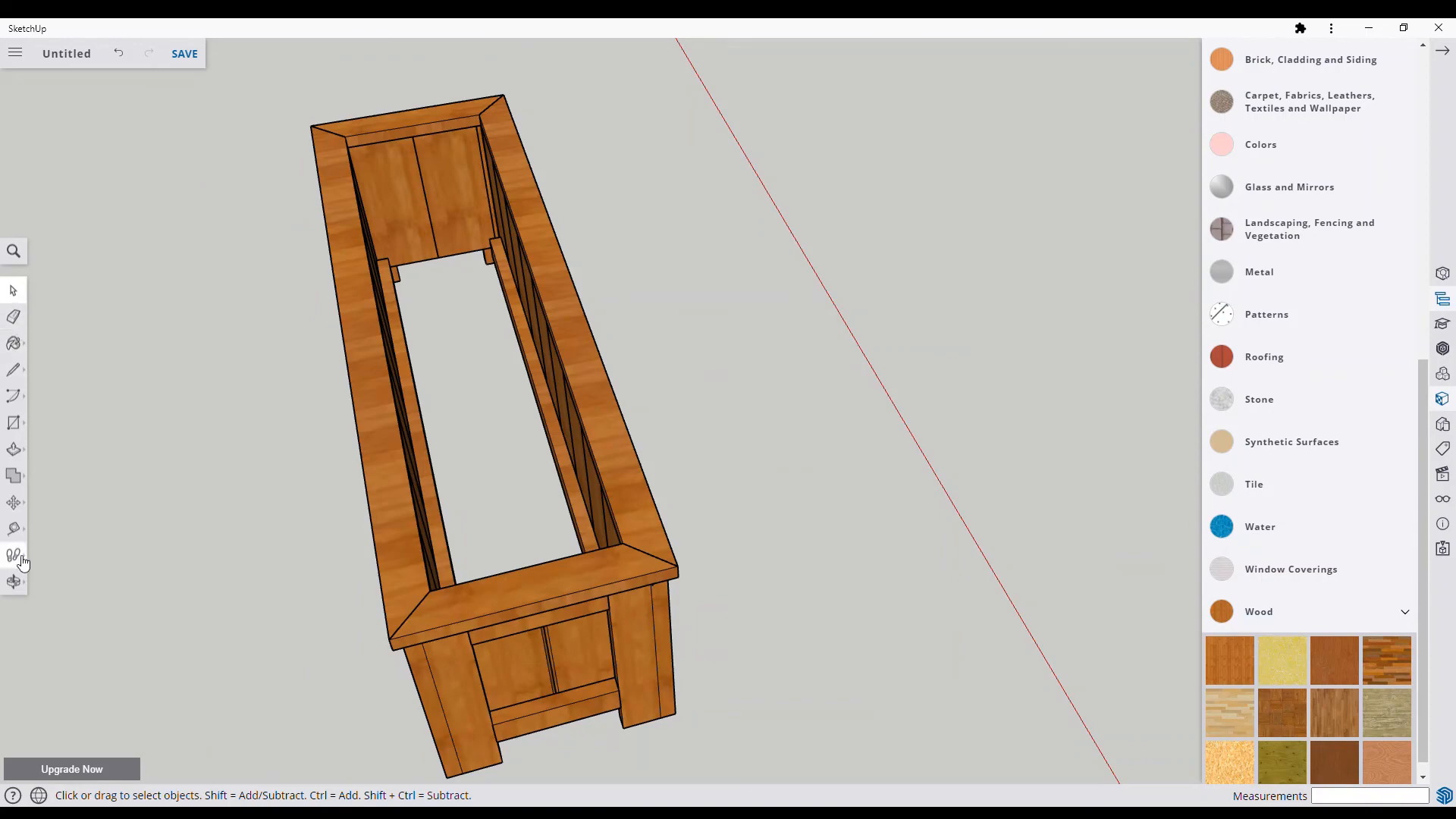
Step: Draw a narrow rectangle inside the box across the tops of both lower side rails, against the far end wall
left_click(23, 589)
left_click_drag(136, 576, 855, 468)
scroll(706, 402, "up", 4)
left_click_drag(705, 401, 747, 503)
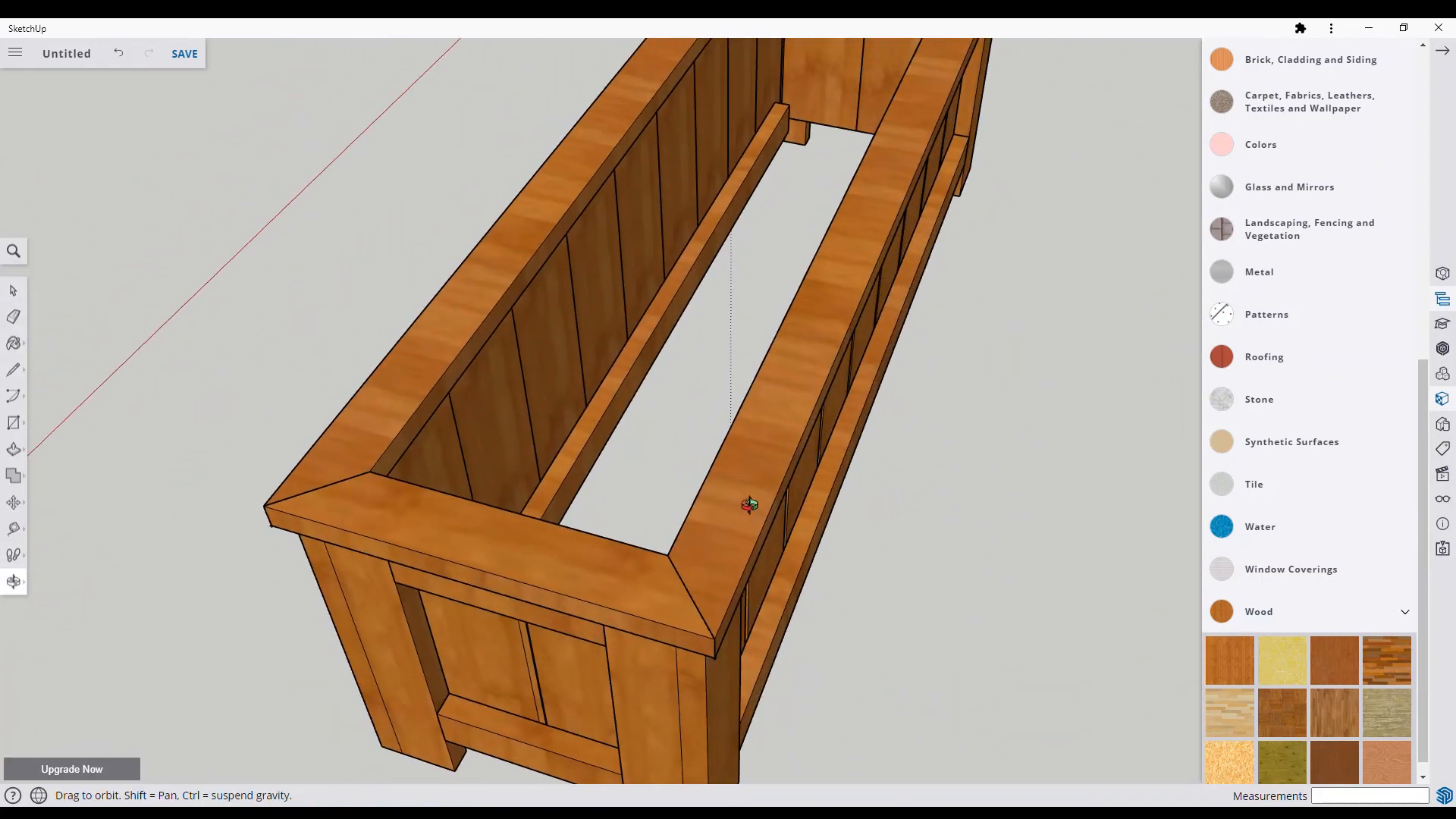
scroll(728, 374, "up", 4)
scroll(728, 374, "up", 3)
left_click_drag(942, 361, 753, 361)
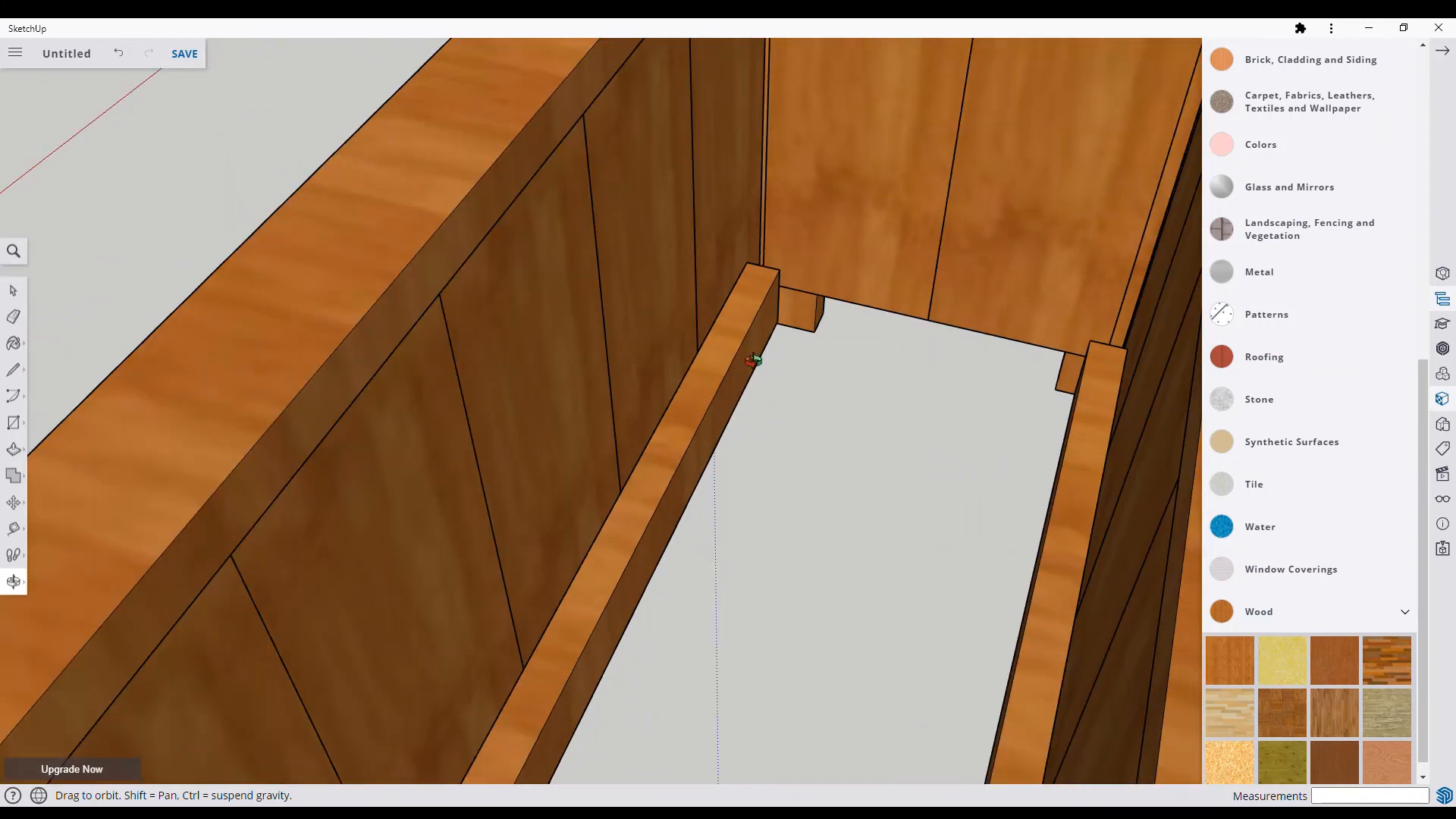
left_click(14, 423)
left_click(746, 262)
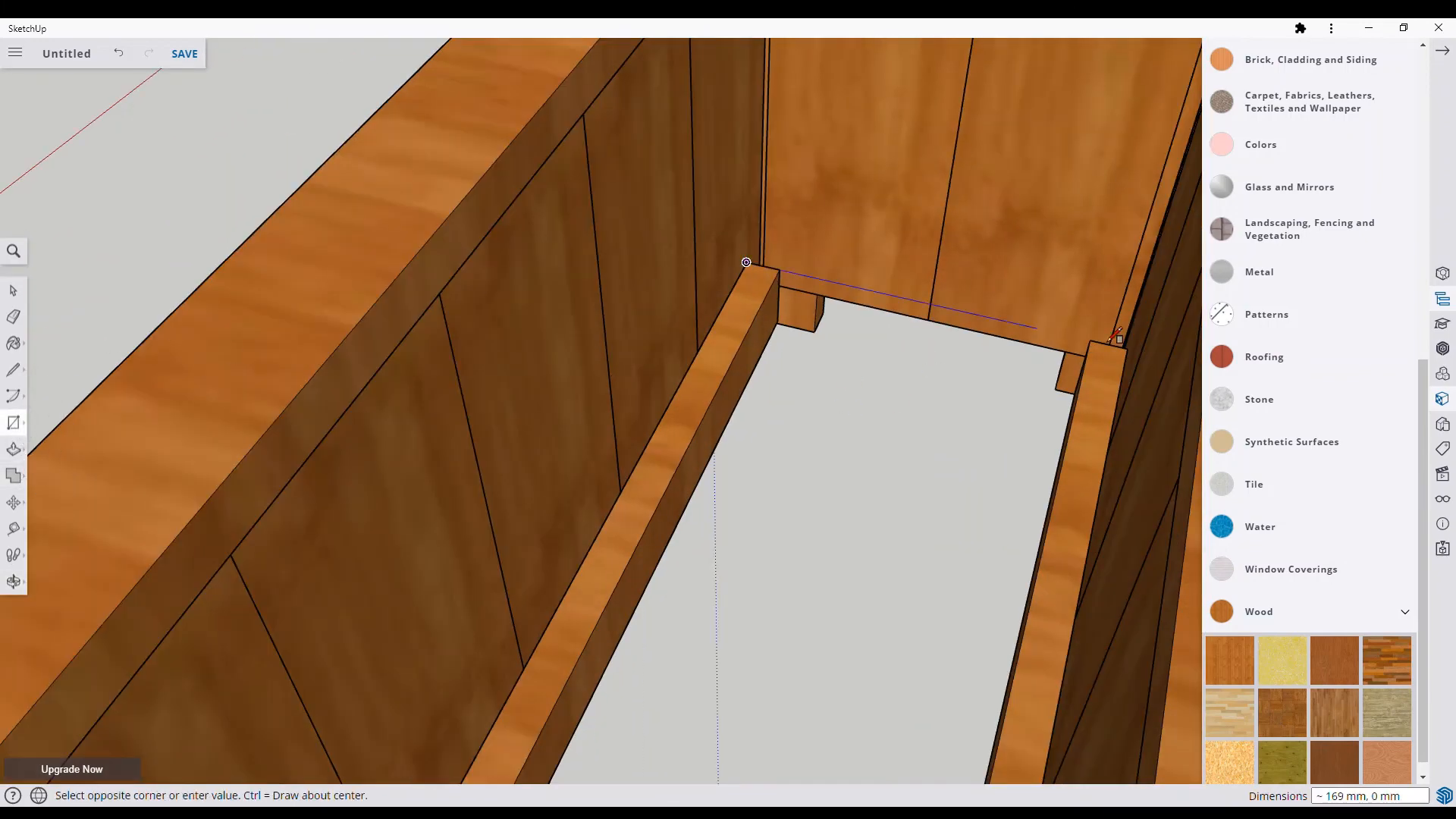
left_click(1118, 392)
Step: Raise the rectangle 20 mm and extend the resulting strip along the side rails to their opposite end, forming the box's bottom
key("p")
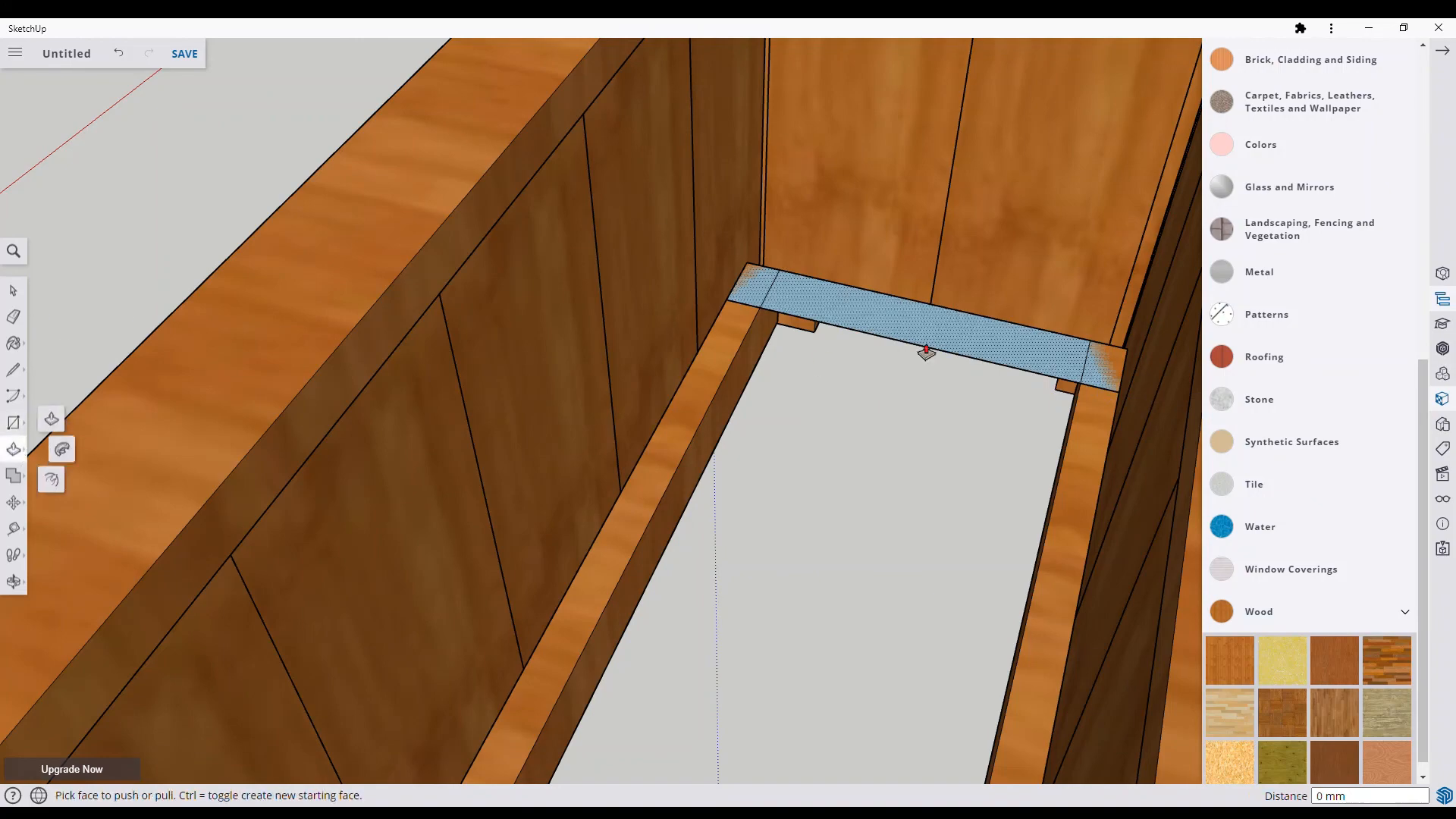
left_click_drag(925, 351, 941, 331)
scroll(941, 331, "down", 5)
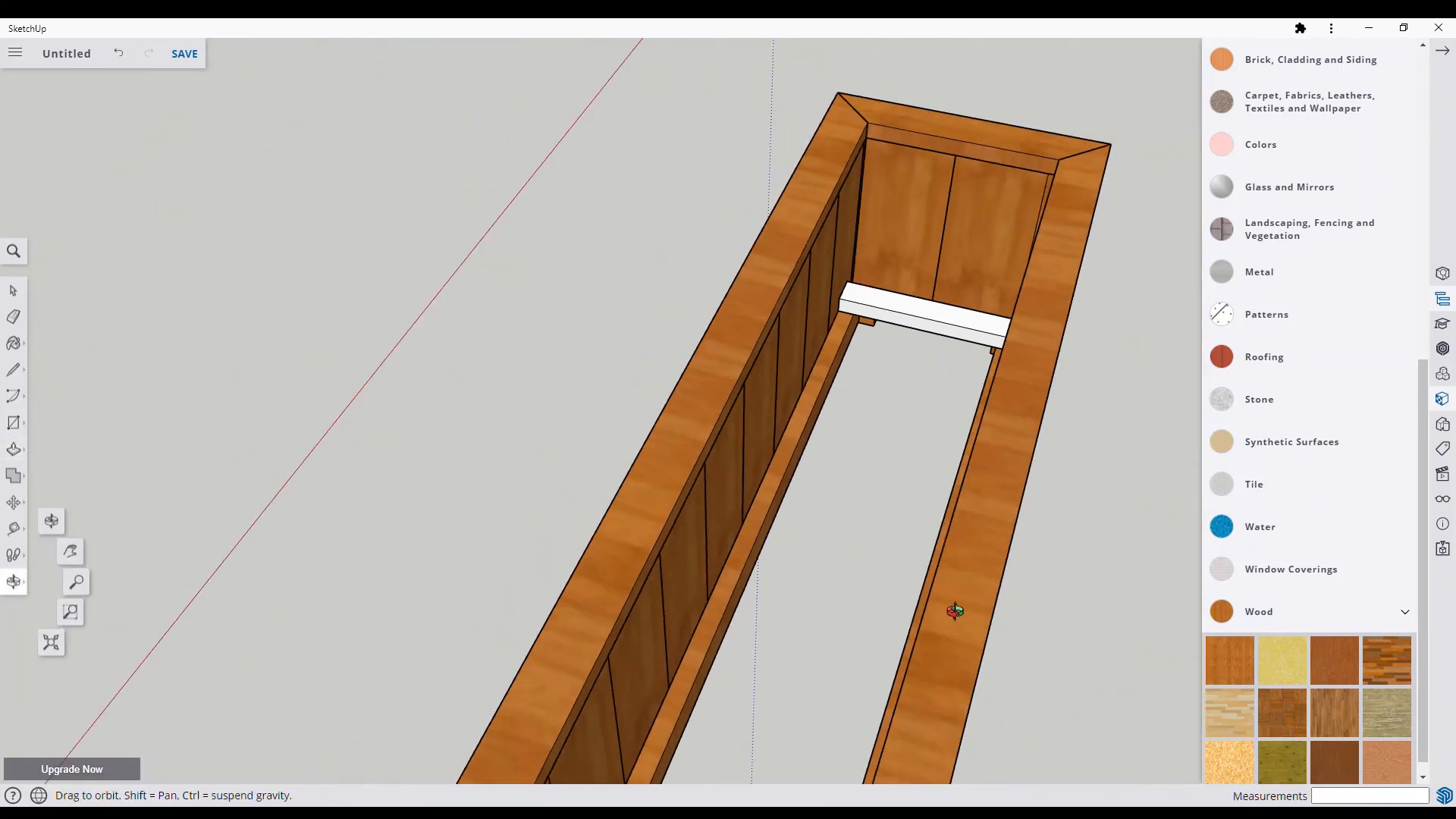
middle_click_drag(955, 607, 861, 109)
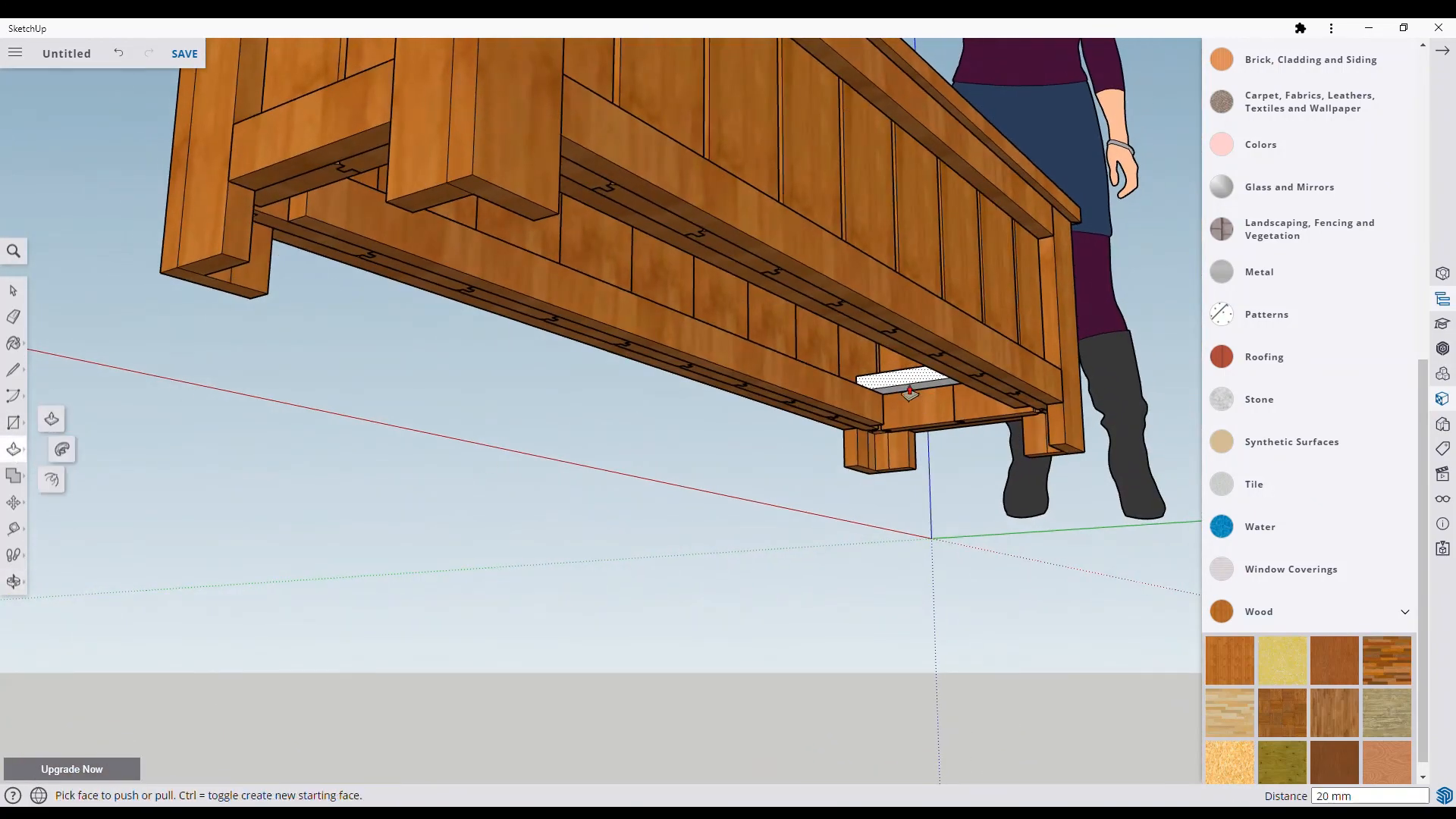
left_click_drag(909, 392, 343, 213)
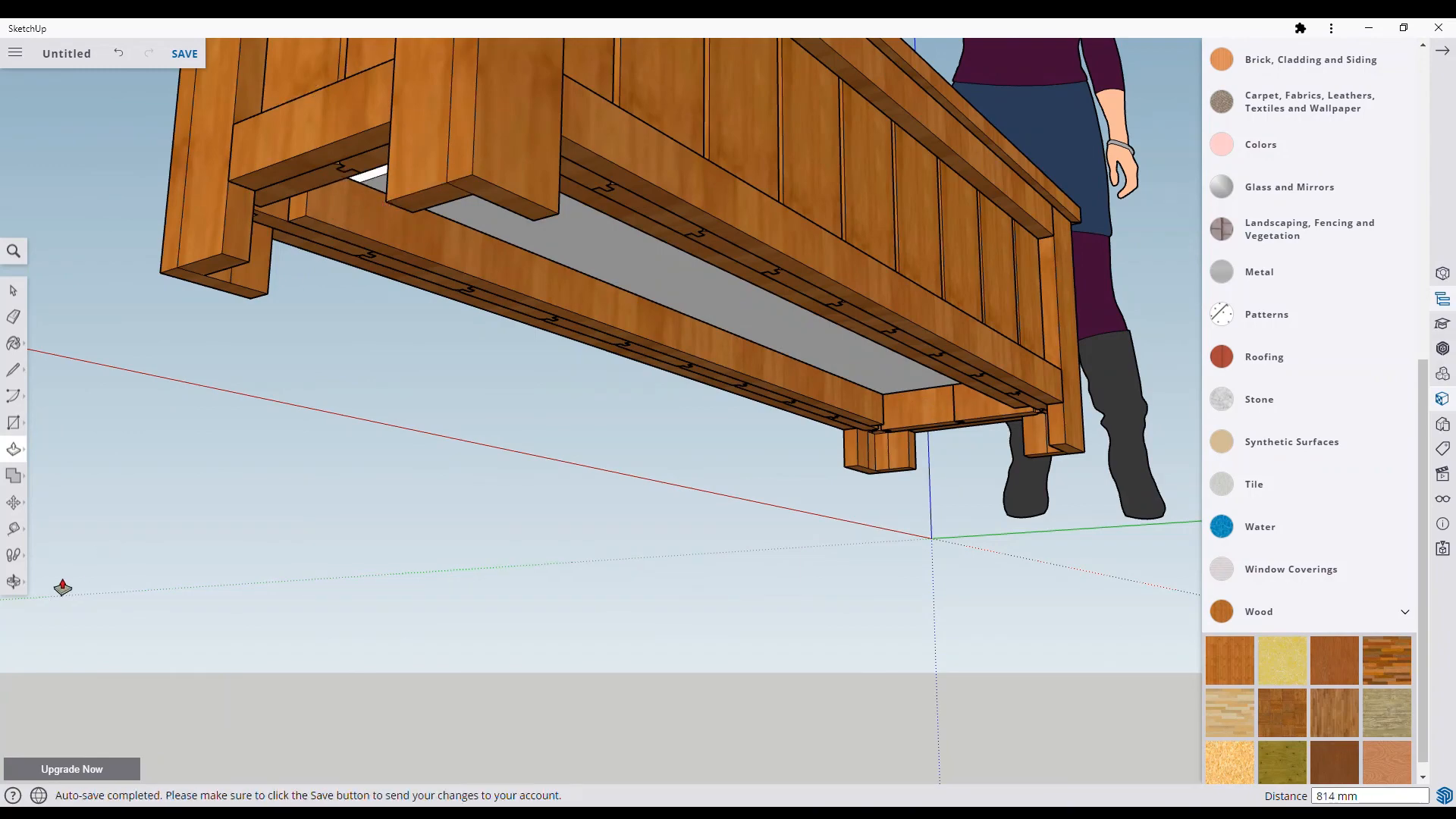
middle_click_drag(74, 640, 301, 54)
left_click(385, 275)
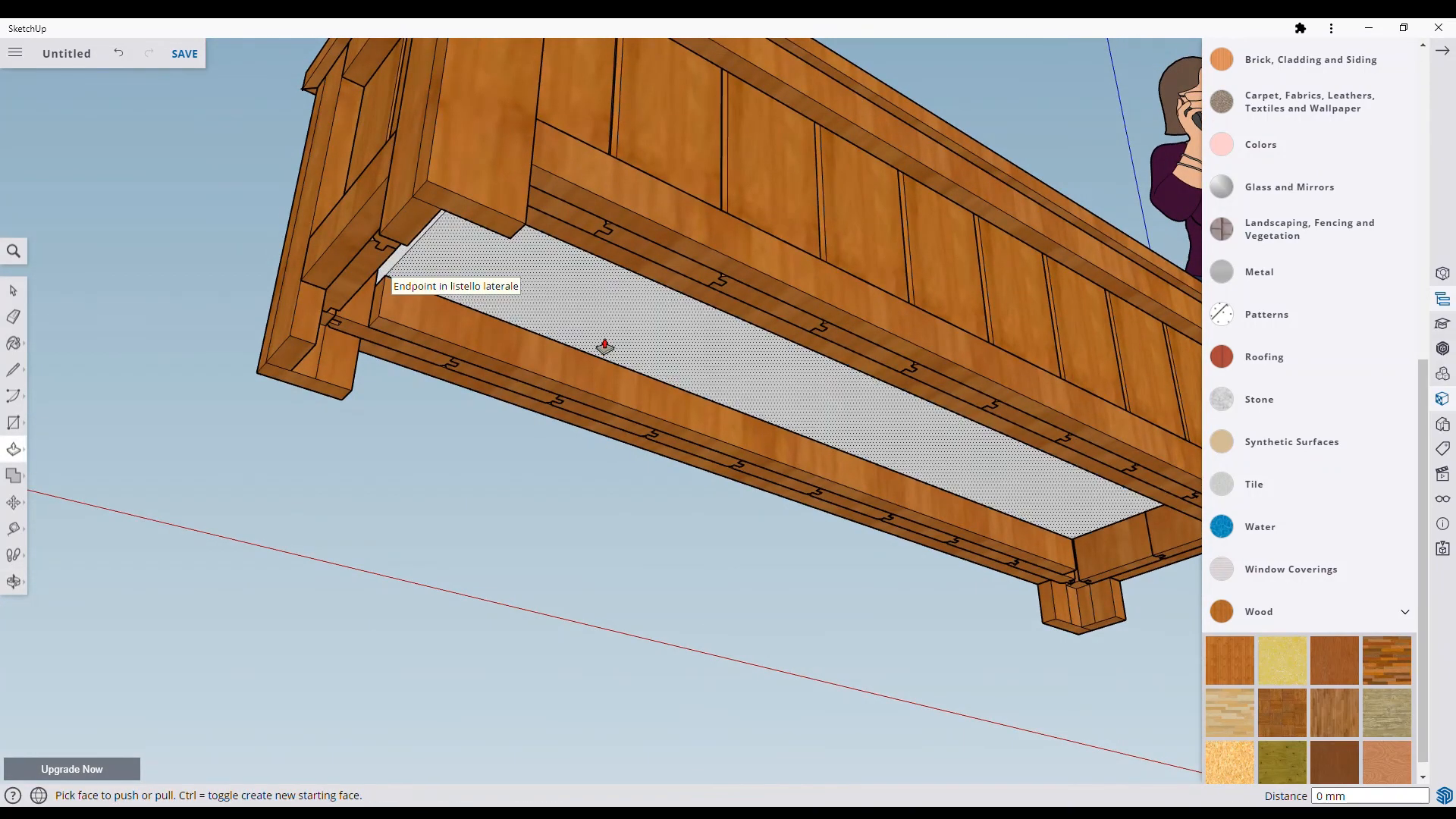
Step: Turn the bottom panel into a single object and paint it with the same wood material as the box
key("space")
right_click(549, 294)
left_click(641, 518)
key("Escape")
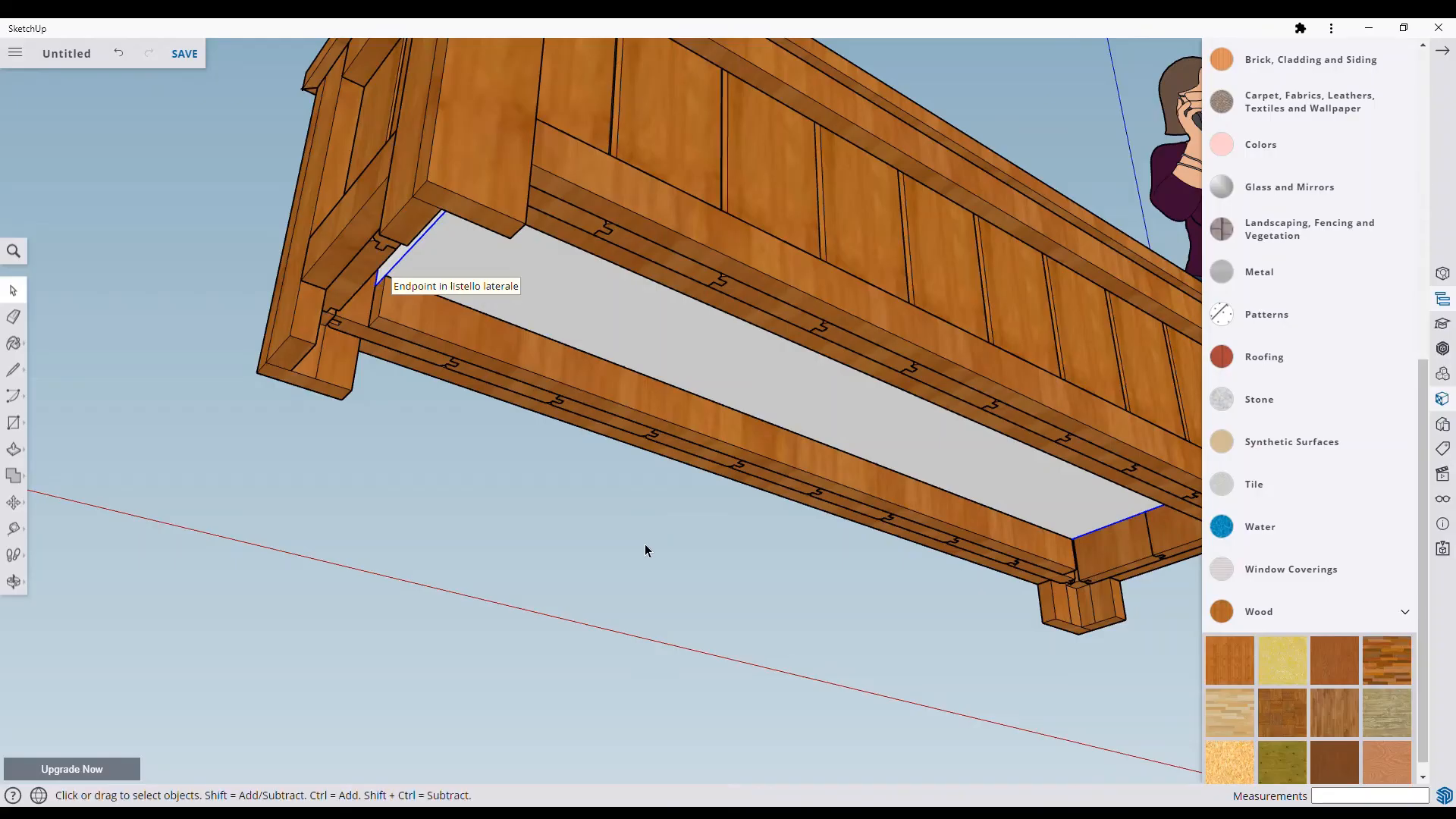
key("b")
left_click(857, 447)
Step: Close the materials list and inspect the finished box from above and from its end
left_click(20, 580)
mouse_move(621, 205)
left_mouse_down()
mouse_move(849, 246)
mouse_move(880, 699)
mouse_move(953, 559)
mouse_move(823, 548)
left_mouse_up()
left_click(1448, 57)
scroll(1027, 424, "down", 3)
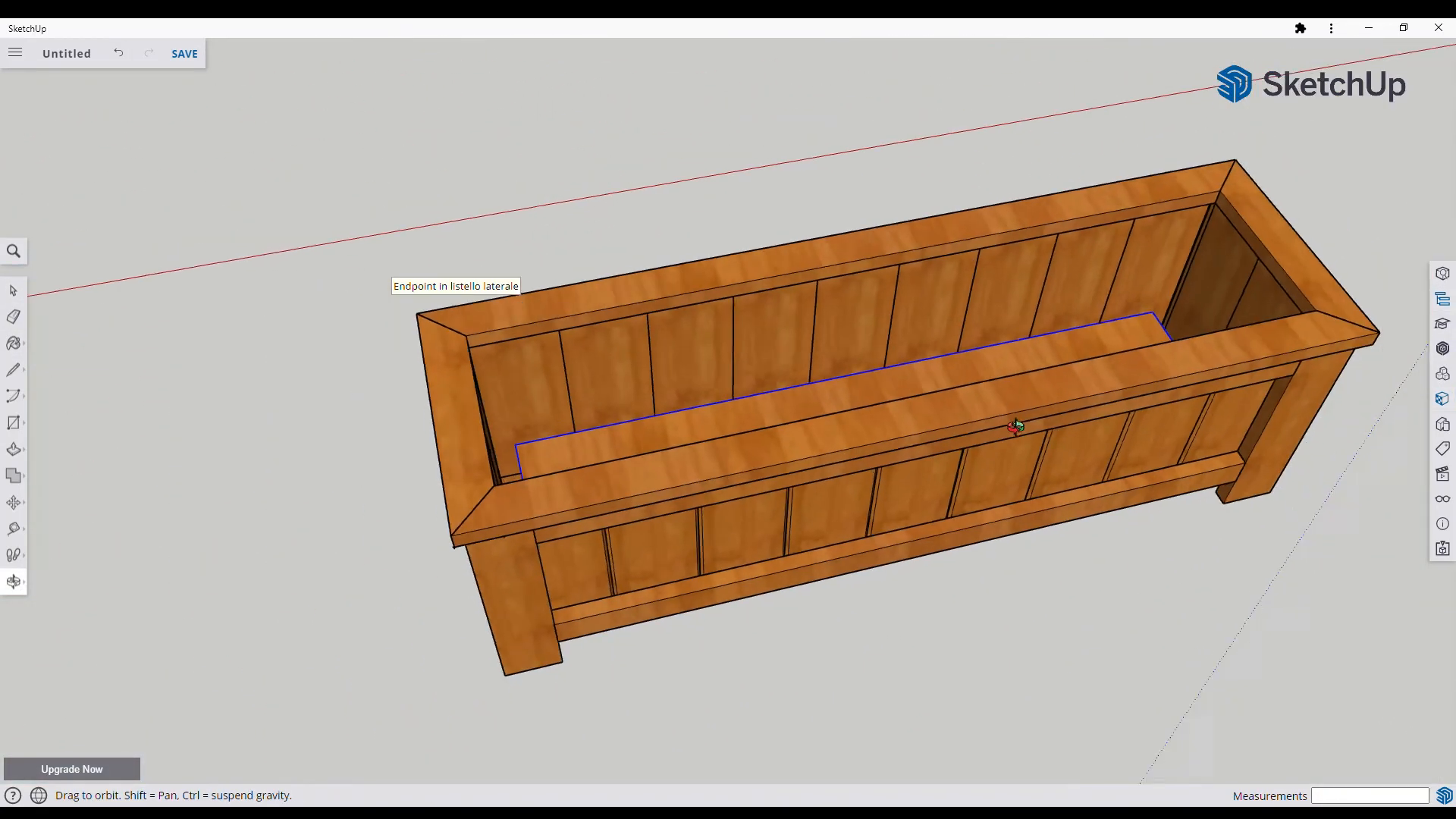
left_click_drag(1027, 425, 533, 417)
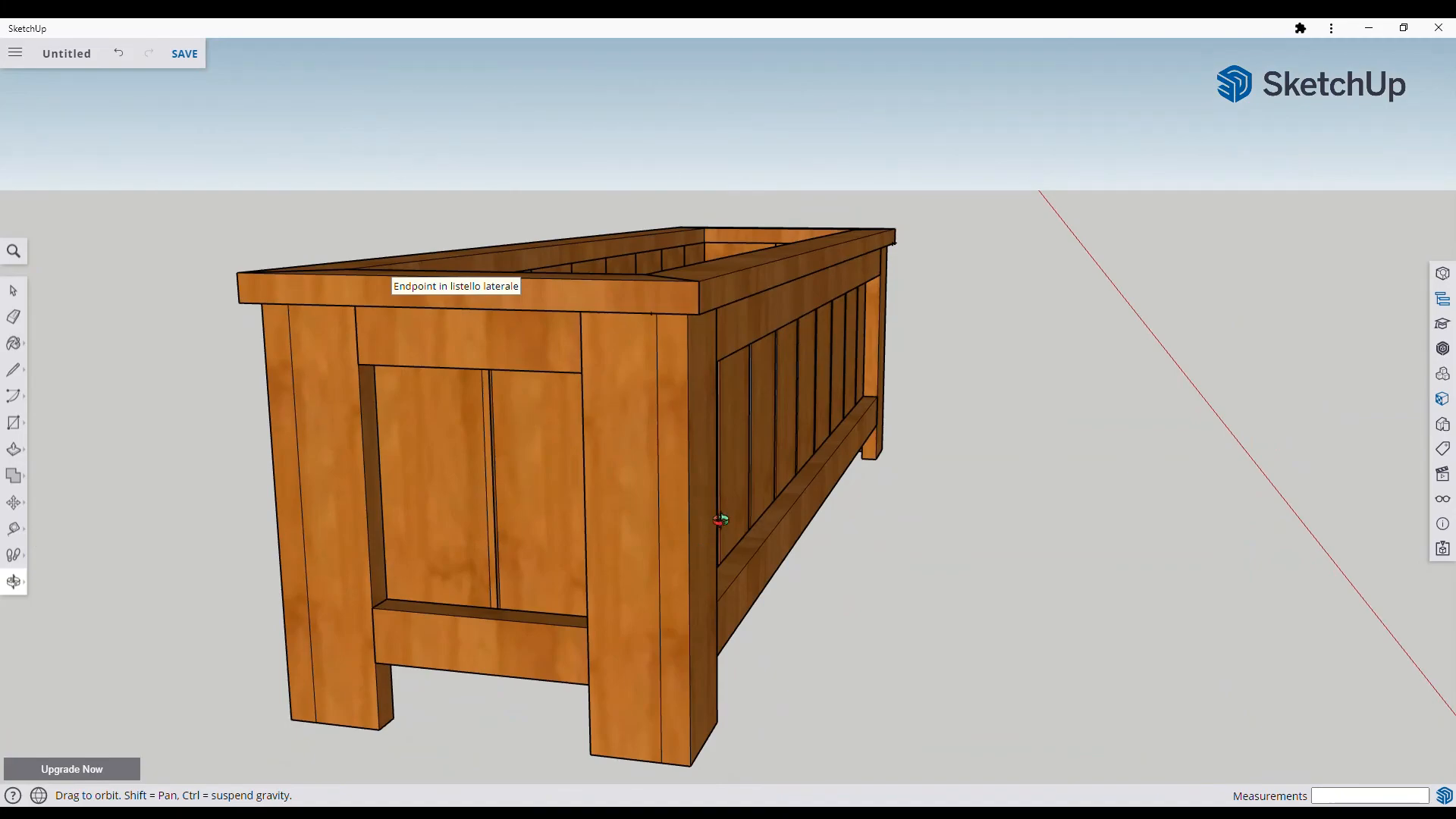
left_click_drag(720, 520, 465, 576)
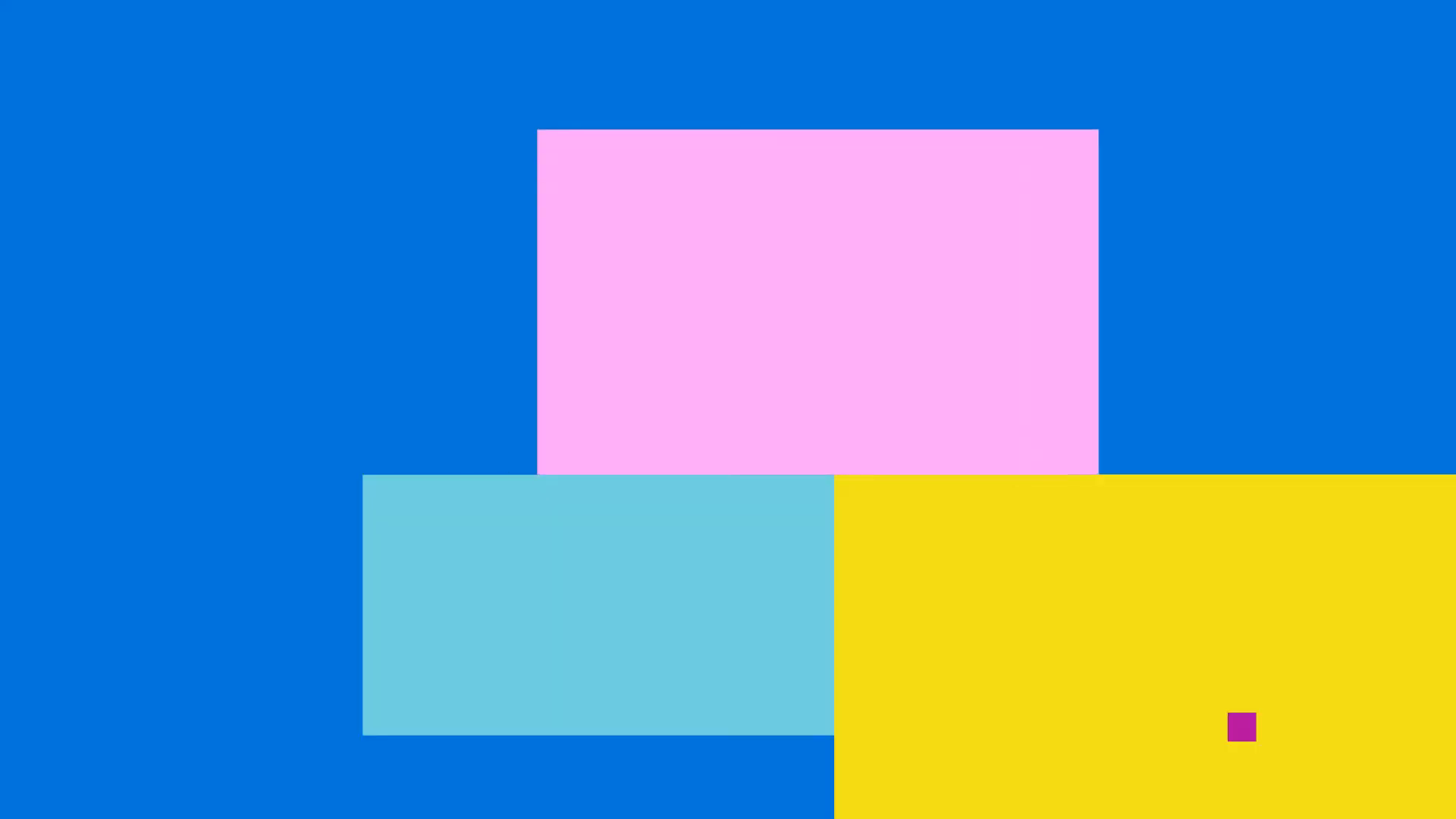